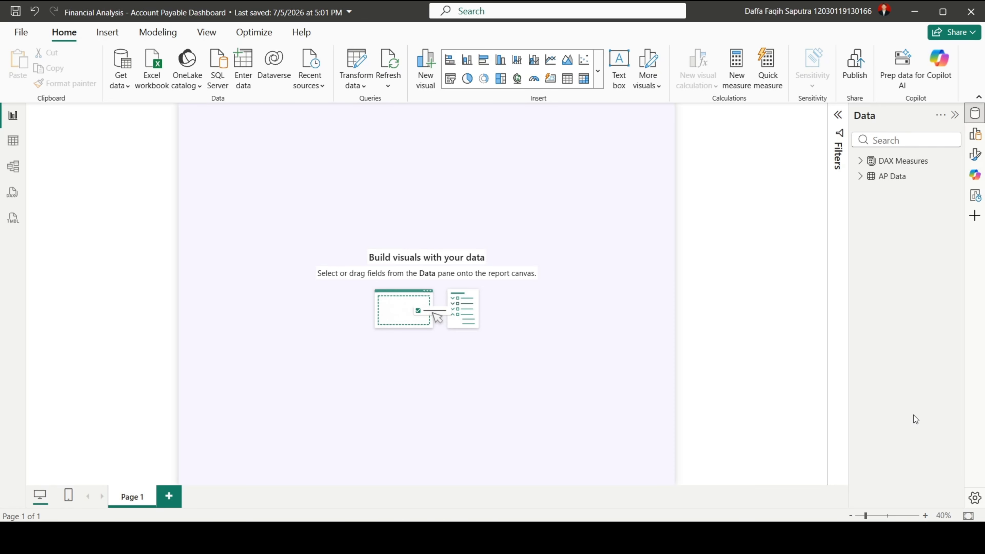
- Insert an image element on the report page and load Pane.png into it
click(92, 34)
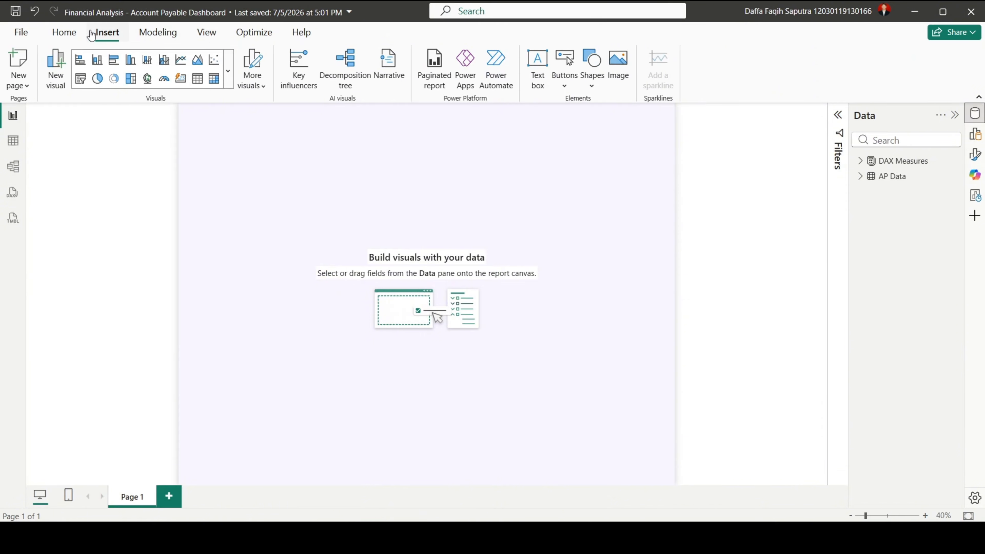
click(622, 73)
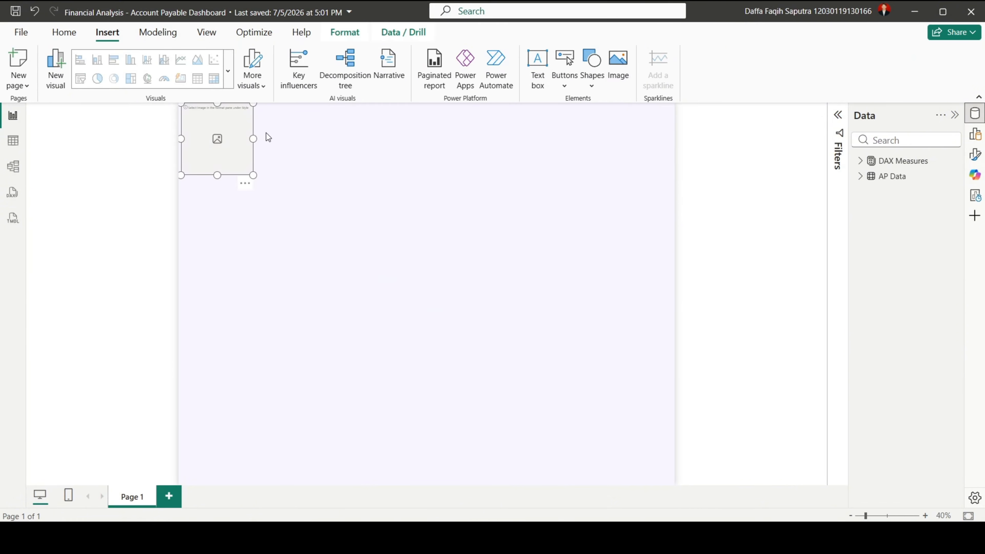
click(975, 155)
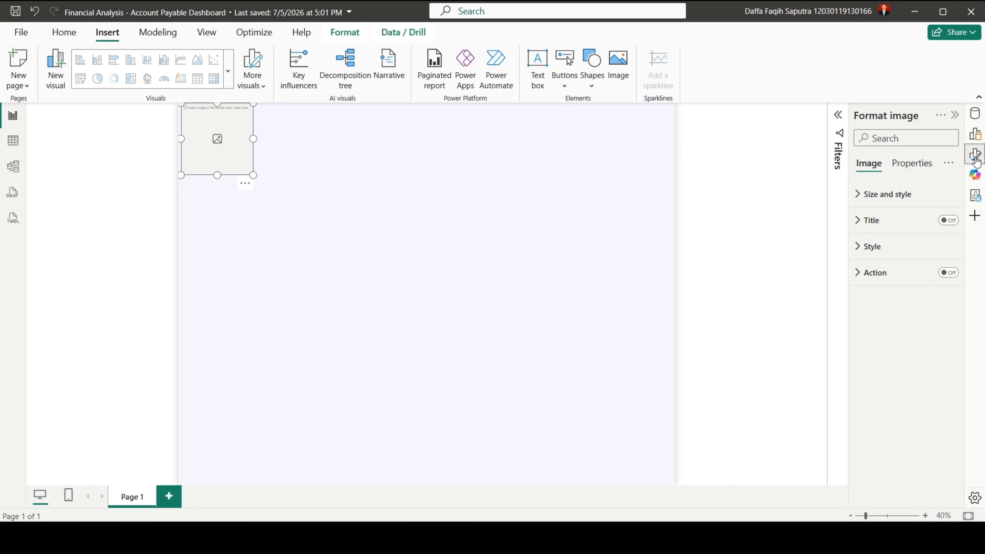
click(871, 251)
click(879, 341)
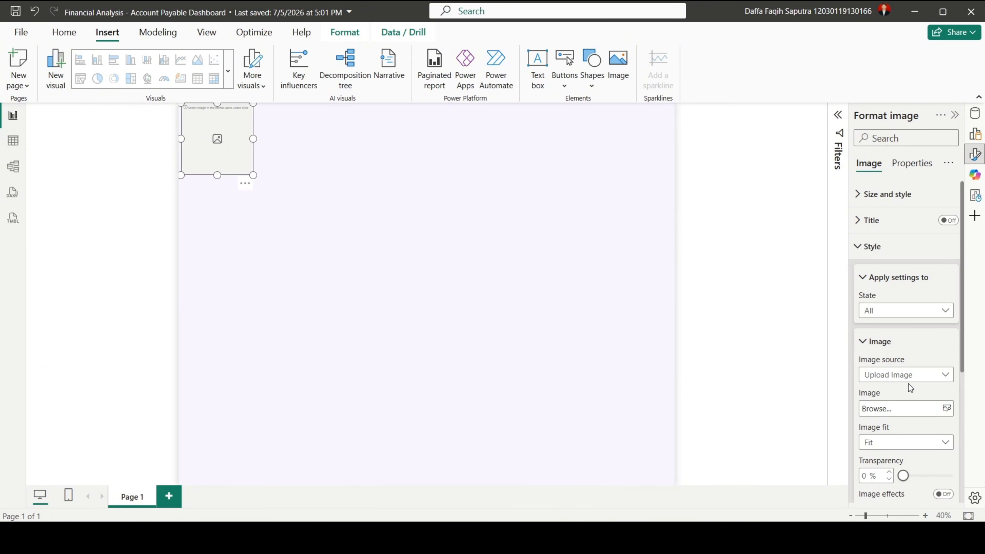
click(915, 410)
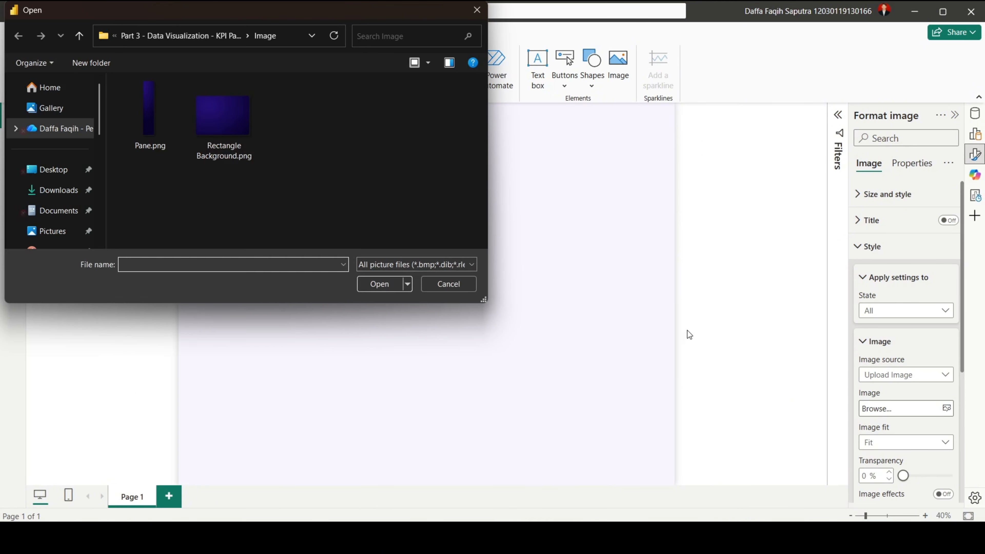
click(157, 121)
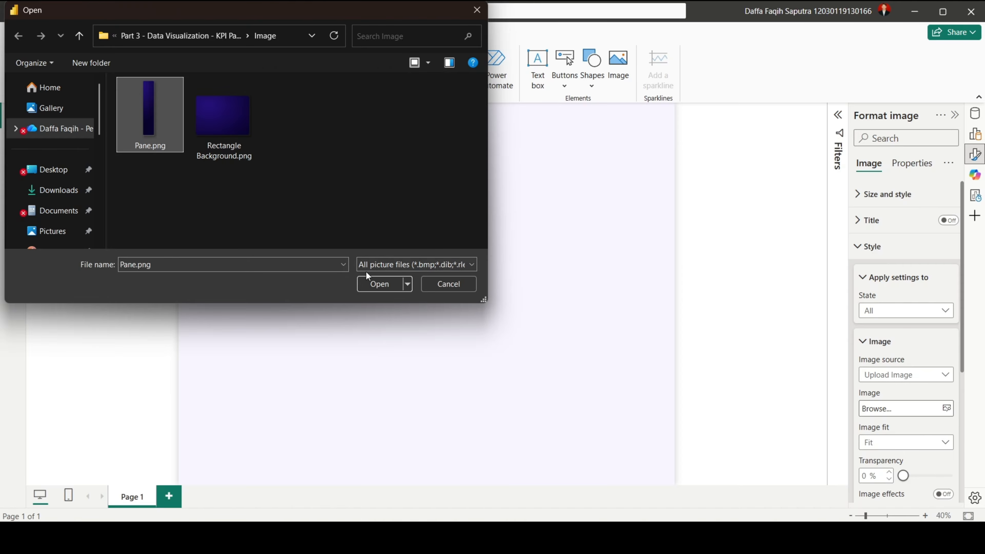
click(376, 281)
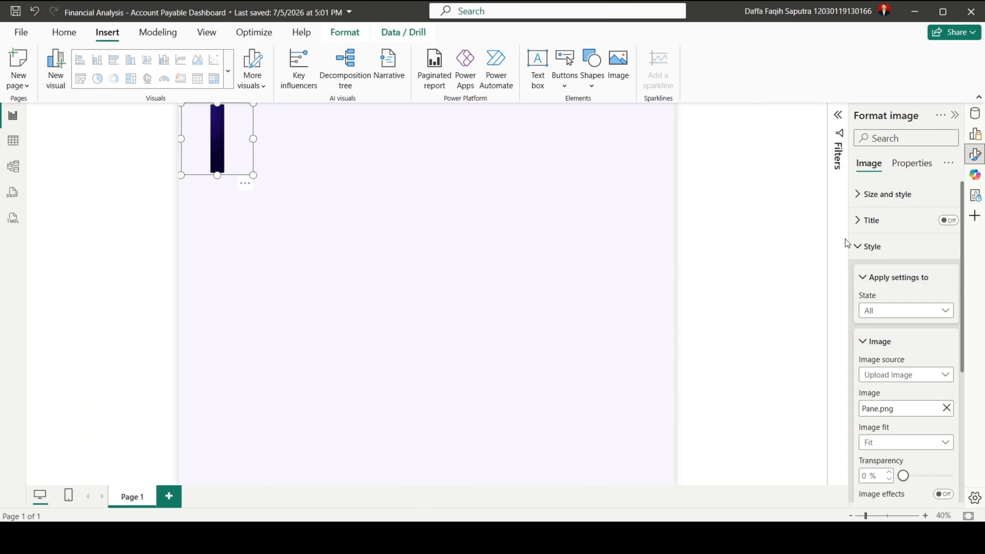
- Turn off the pane image's aspect ratio lock and set its horizontal position to 0
click(863, 196)
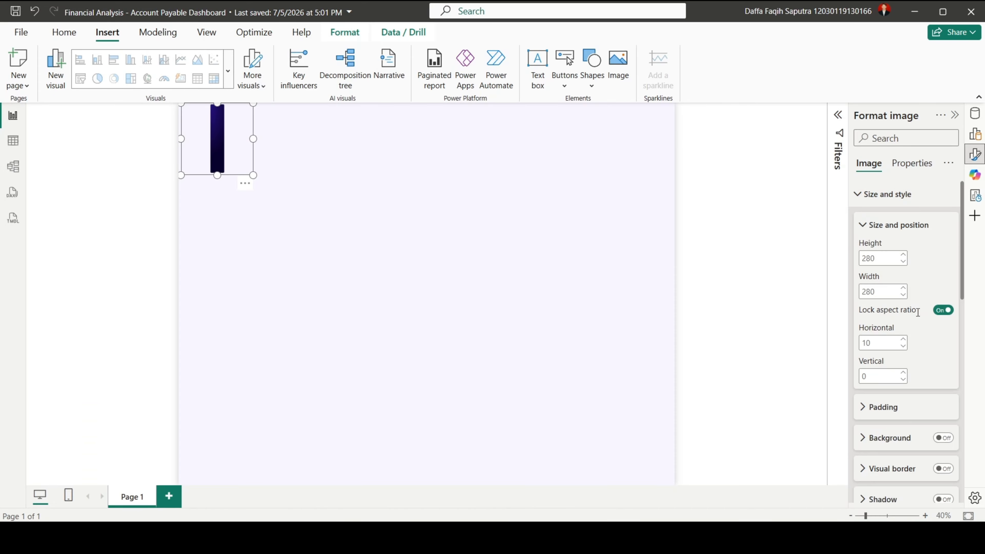
click(950, 310)
double_click(883, 343)
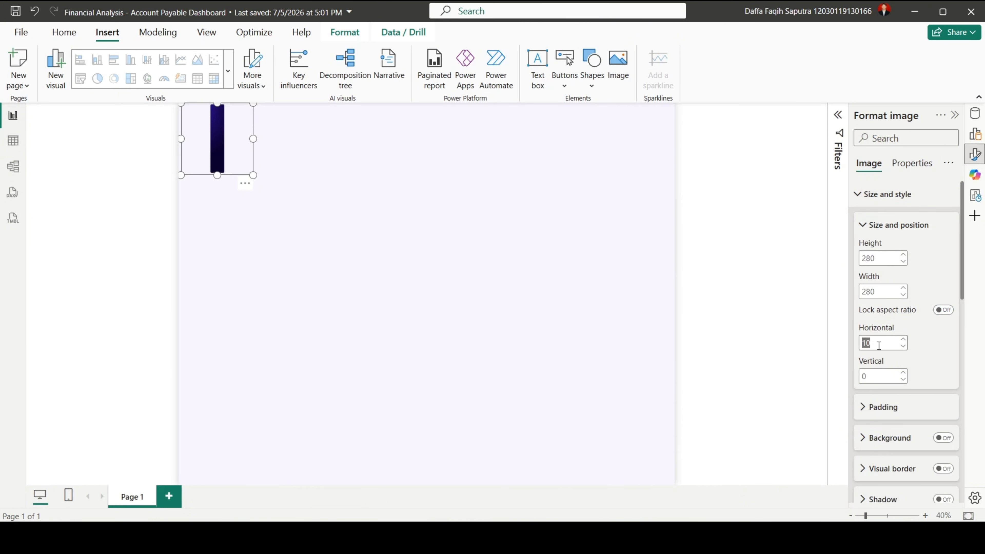
text(0)
click(934, 346)
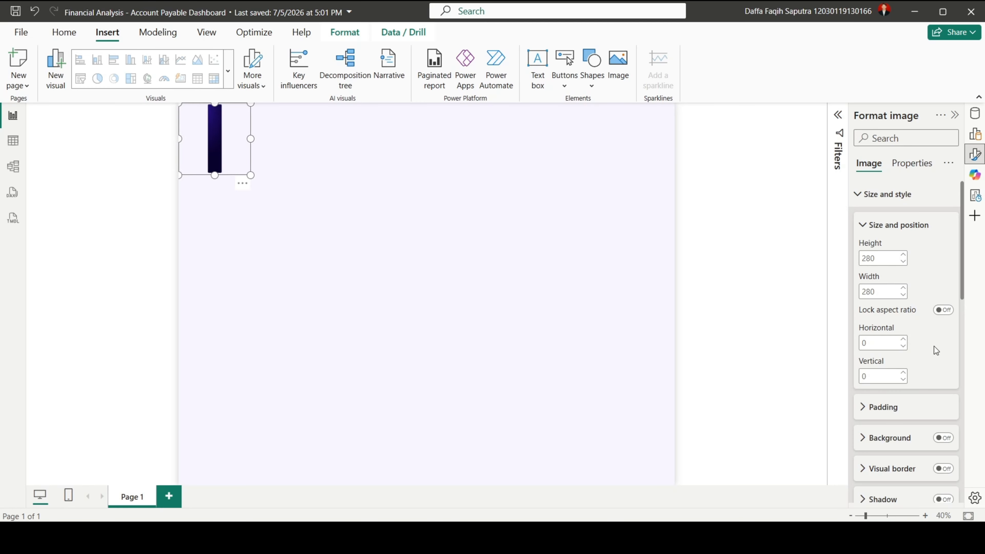
- Resize the pane image to a height of 1480 and a width of 335
double_click(872, 258)
text(1480)
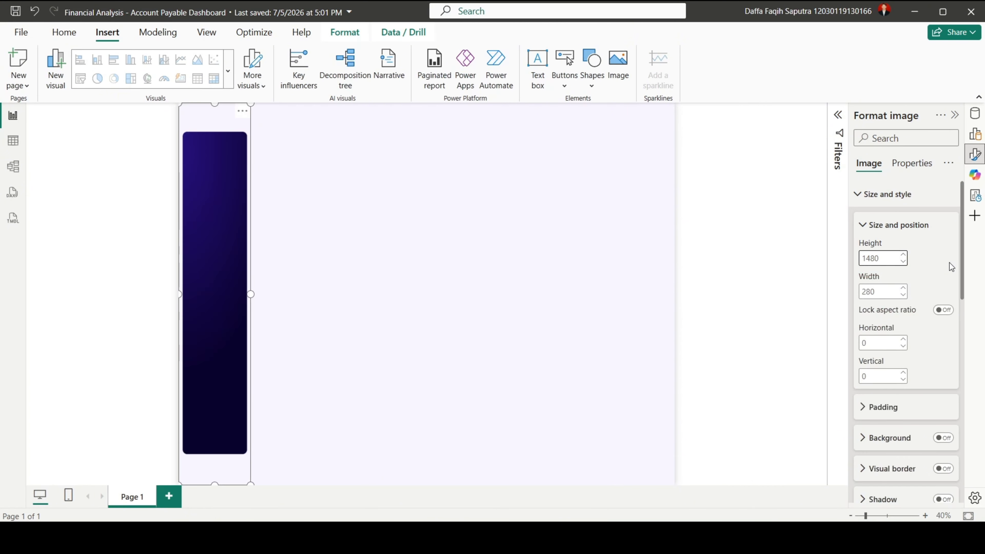
double_click(881, 293)
text(335)
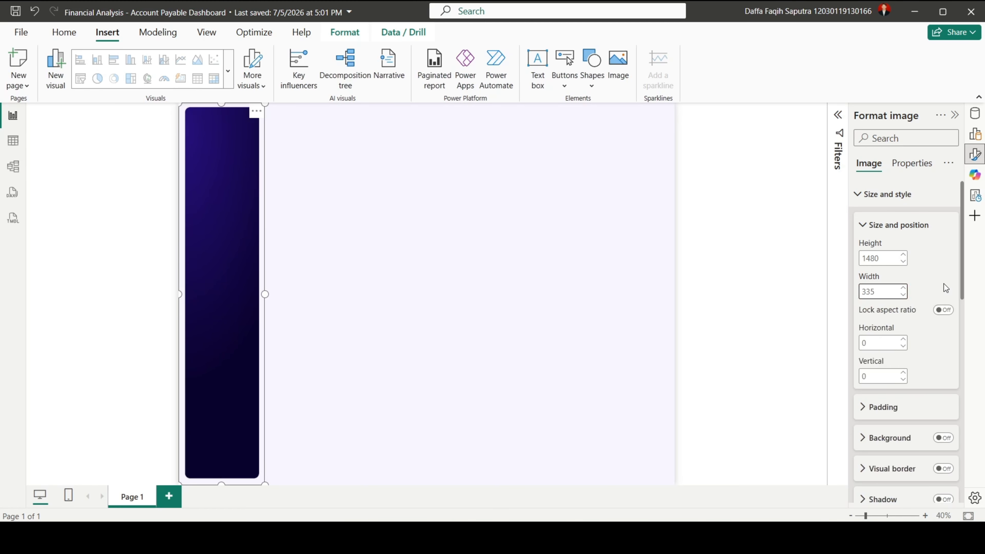
click(615, 247)
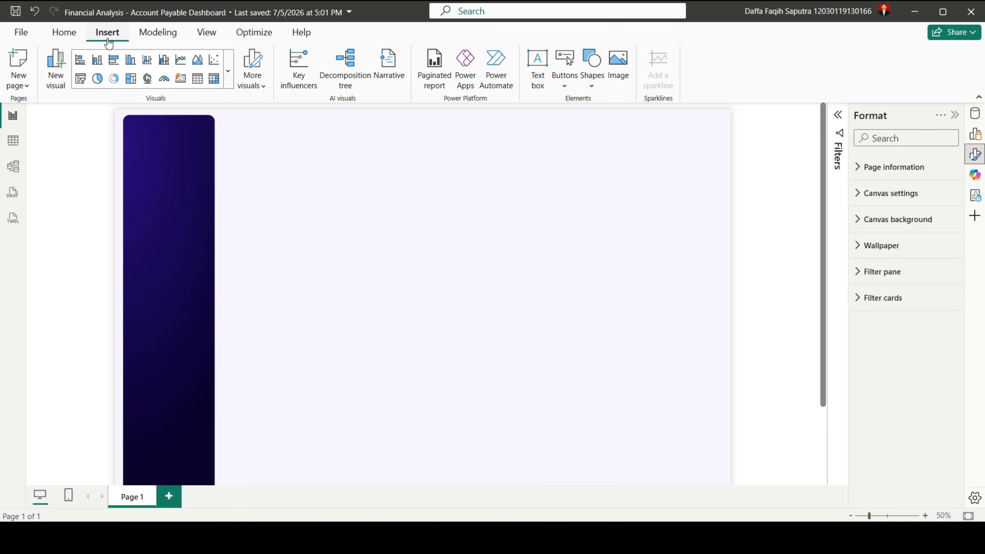
- Insert a rounded rectangle (%) shape and size it to a height of 68 and a width of 58
click(595, 87)
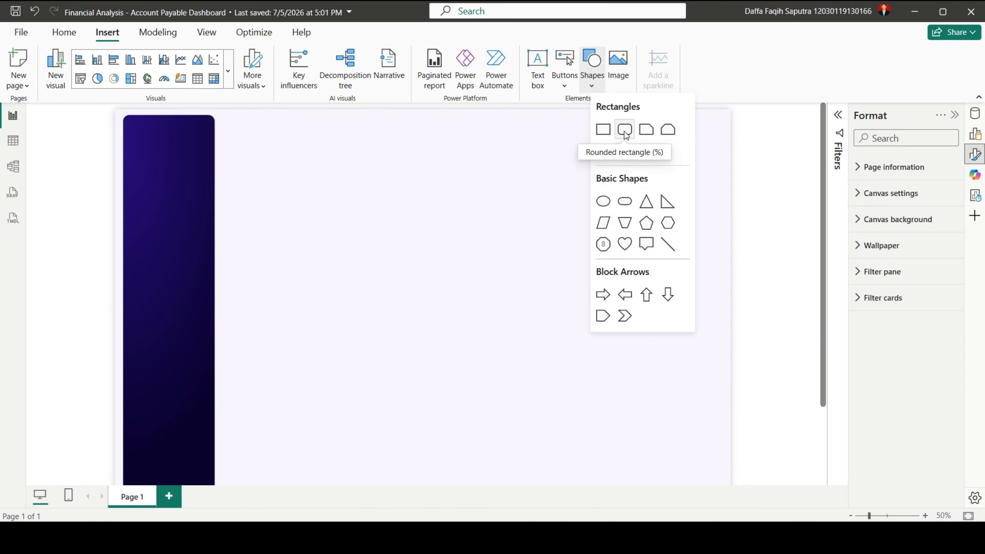
click(624, 130)
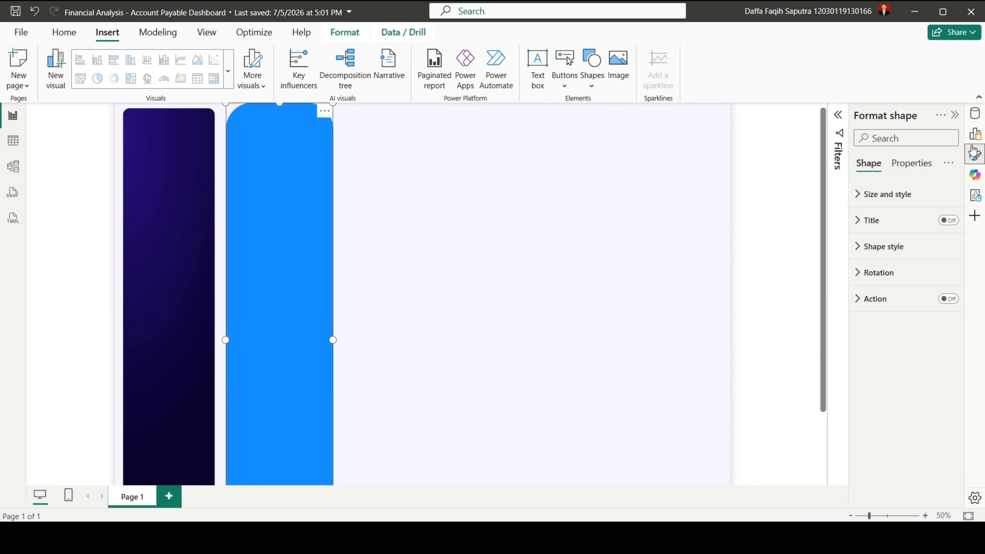
click(900, 195)
double_click(877, 259)
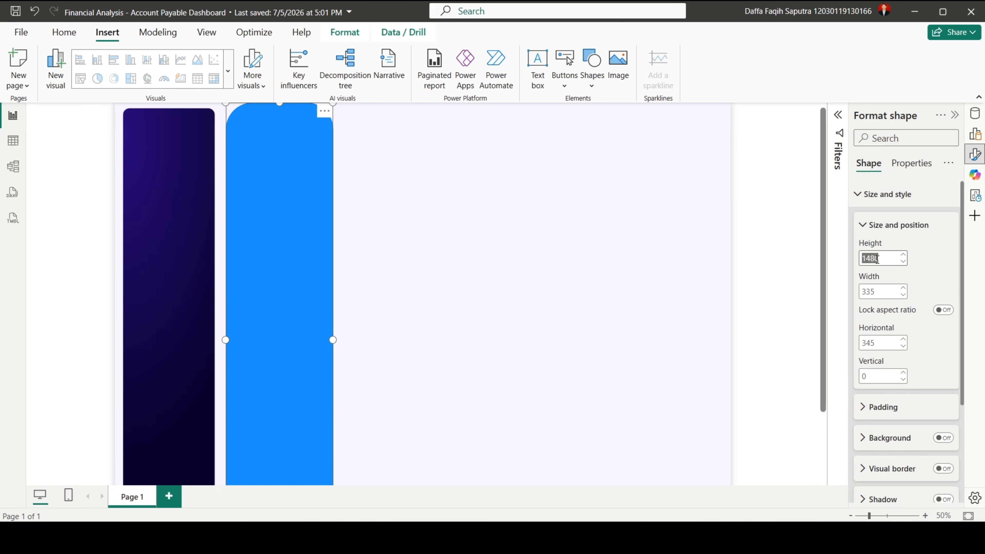
text(68)
key(Return)
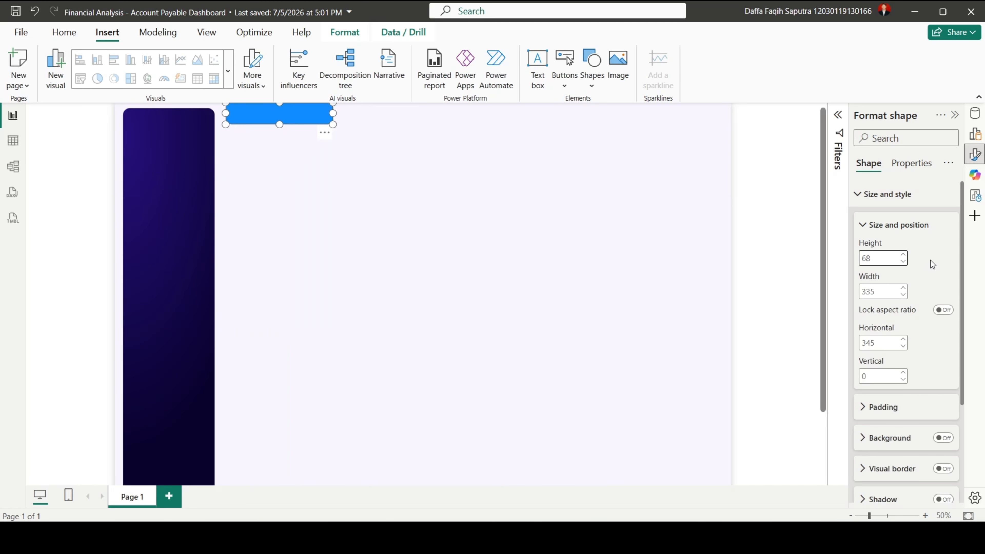
double_click(874, 291)
text(58)
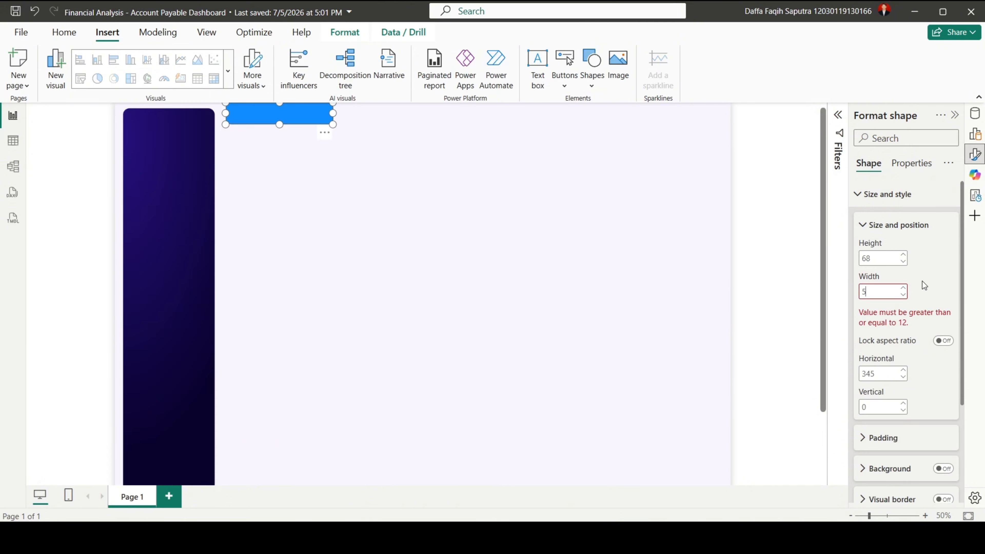
key(Return)
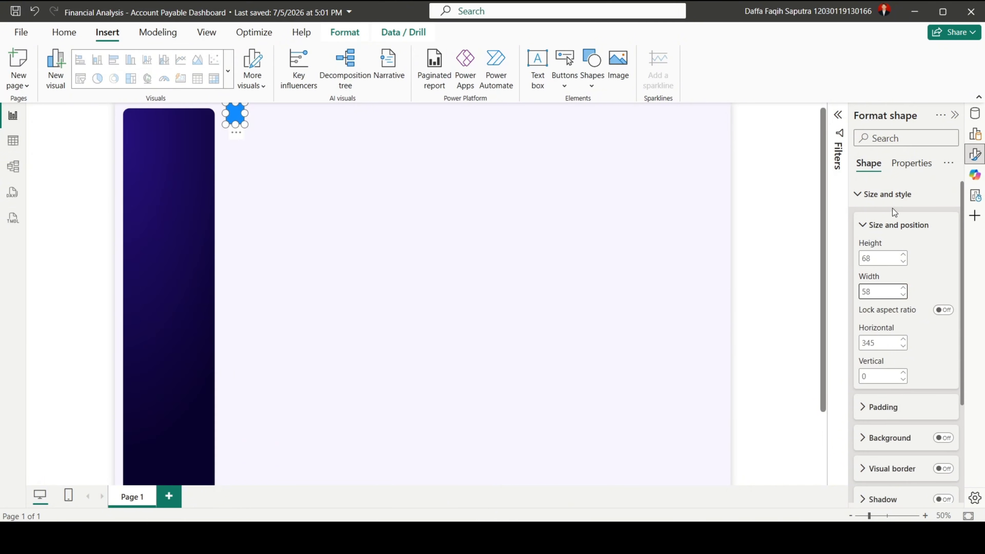
- Turn off the rounded rectangle's border and set its fill transparency to 65%
click(891, 196)
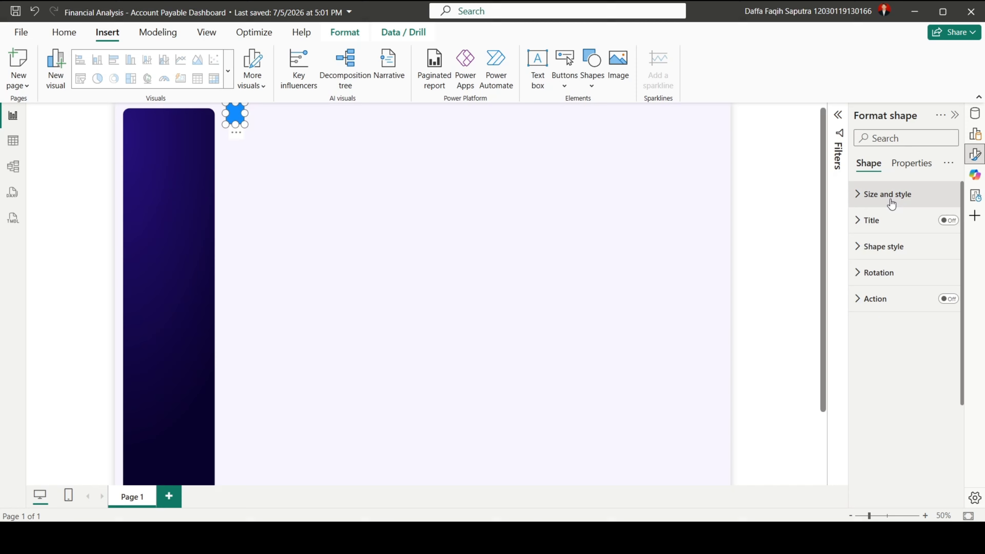
click(884, 246)
click(942, 405)
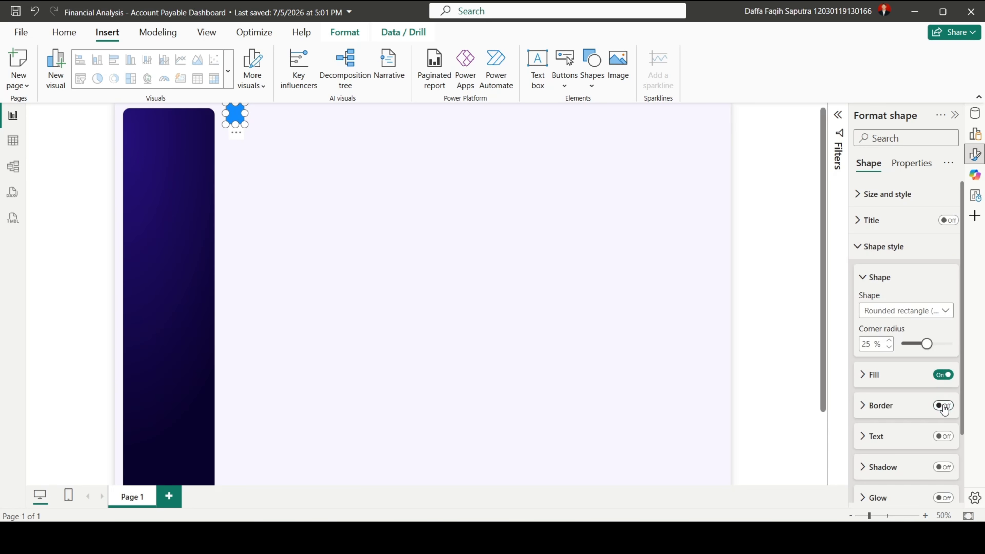
click(874, 383)
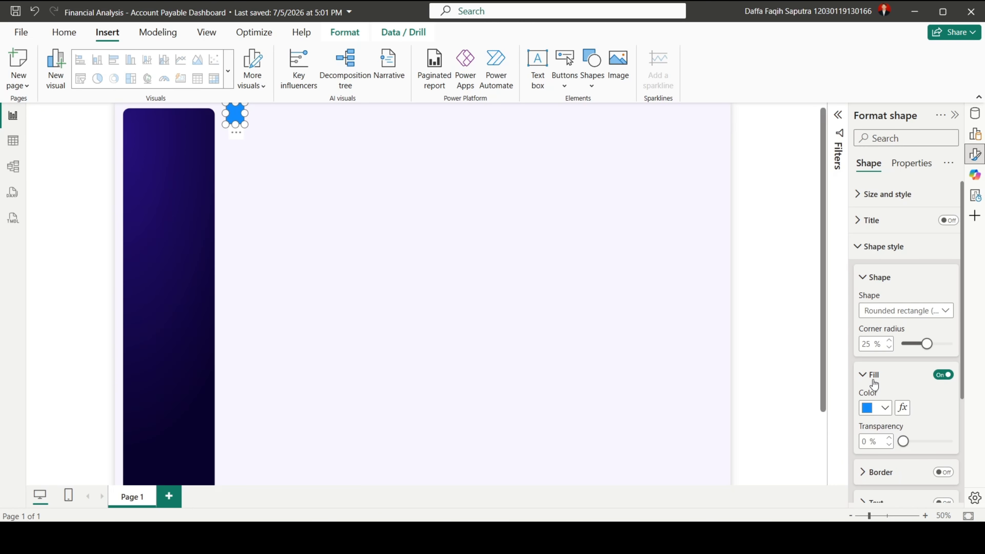
click(869, 447)
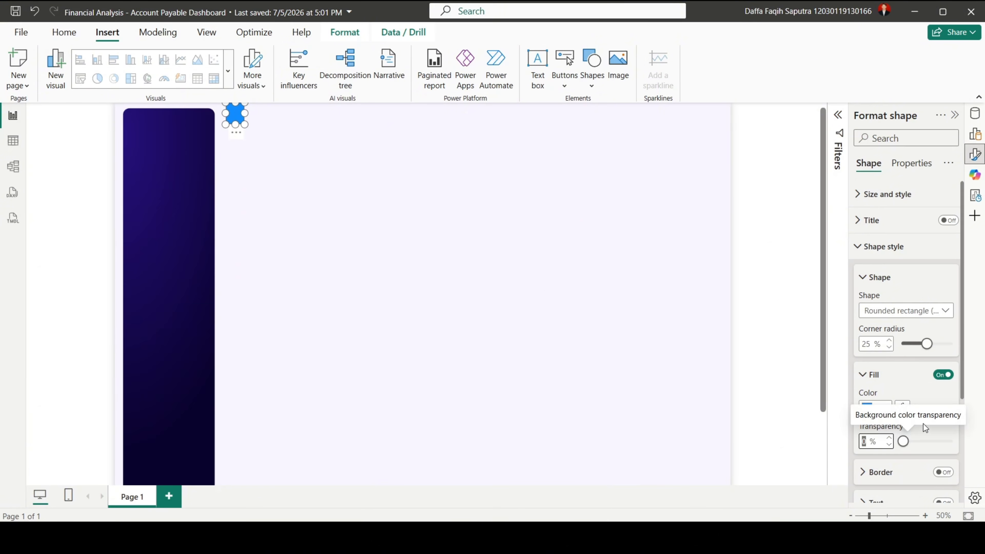
text(65)
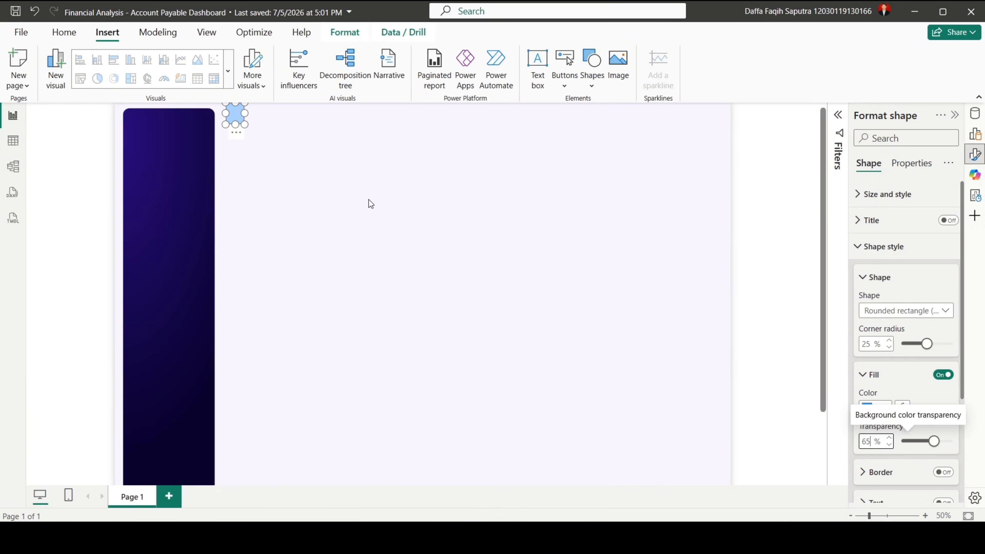
- Move the rounded rectangle onto the dark side pane, at horizontal position 60 and vertical position 200
drag(235, 118, 184, 155)
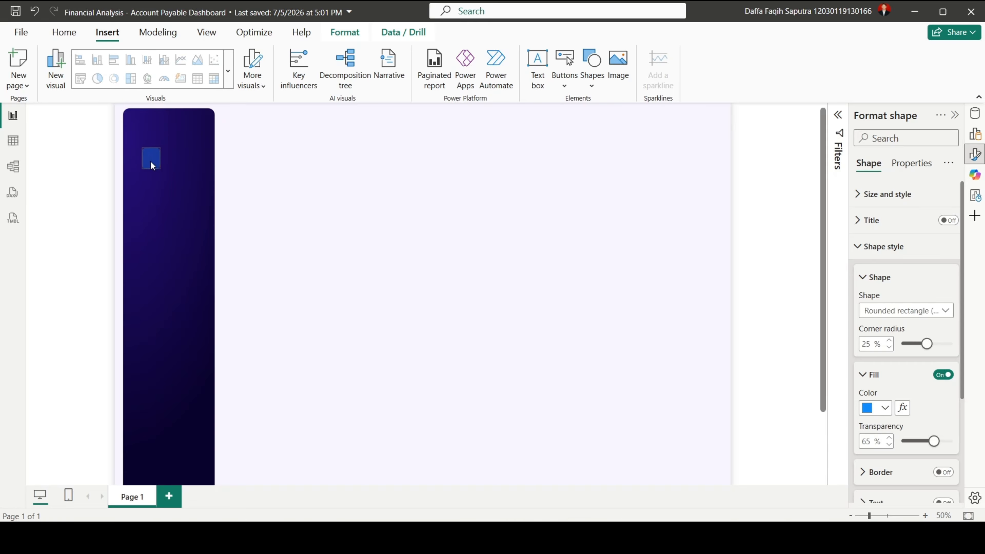
click(145, 162)
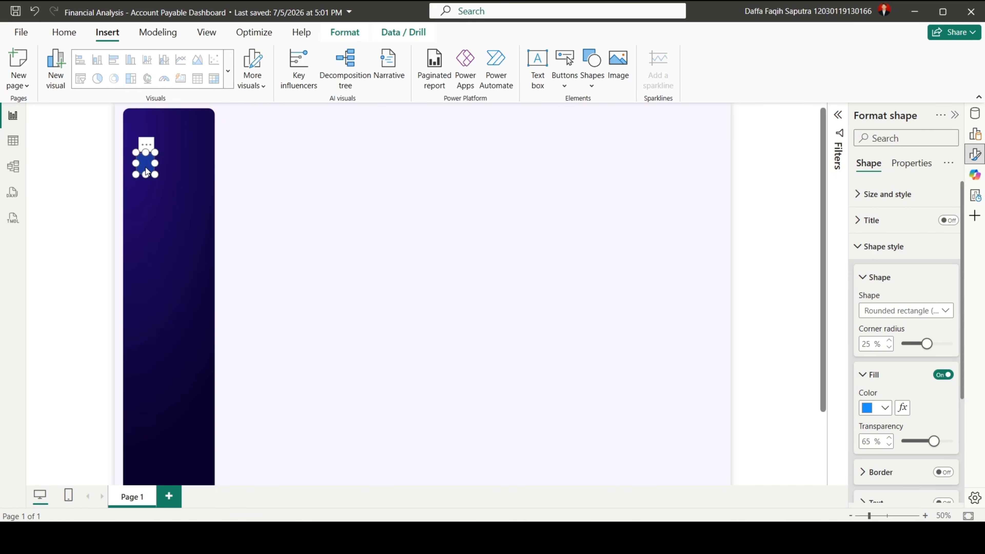
click(861, 196)
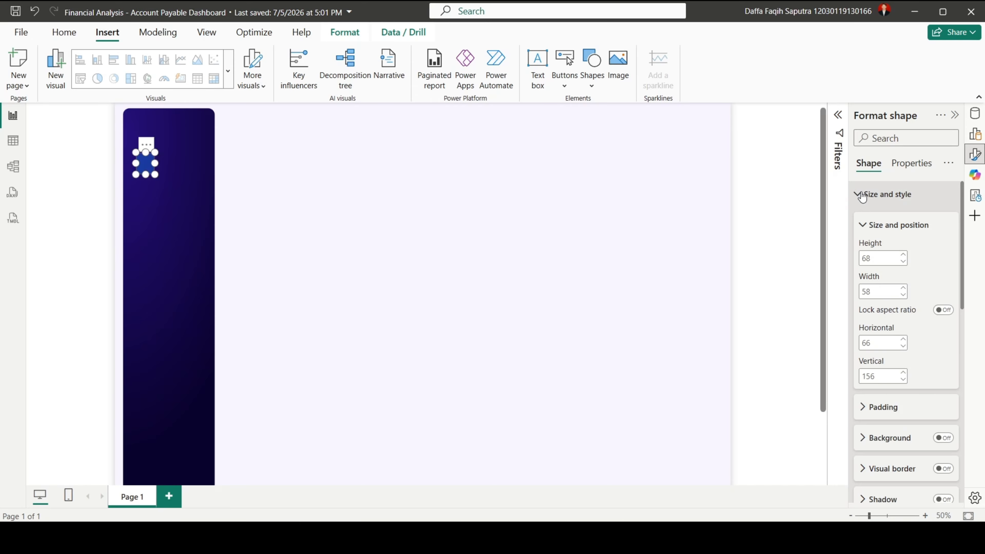
click(874, 343)
double_click(873, 344)
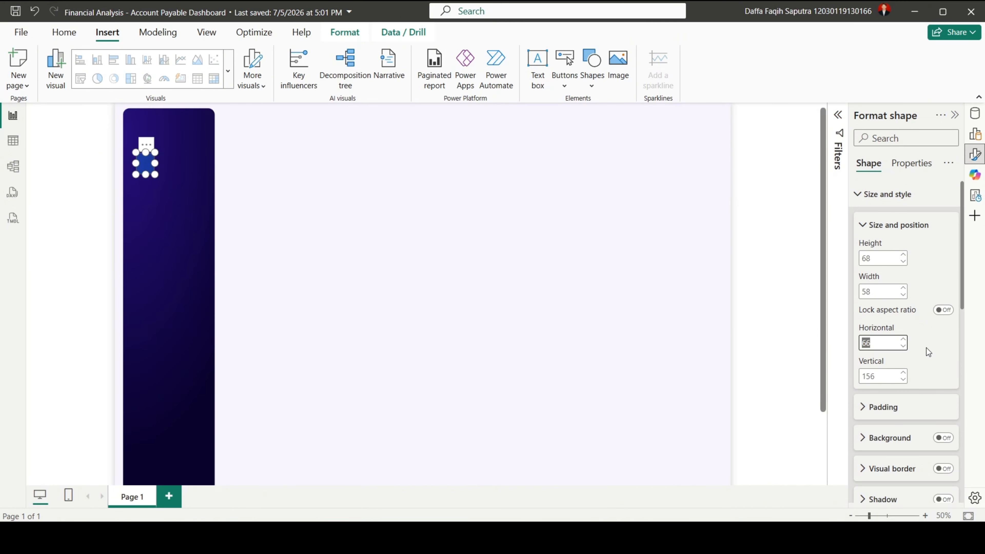
text(60)
key(Return)
double_click(884, 373)
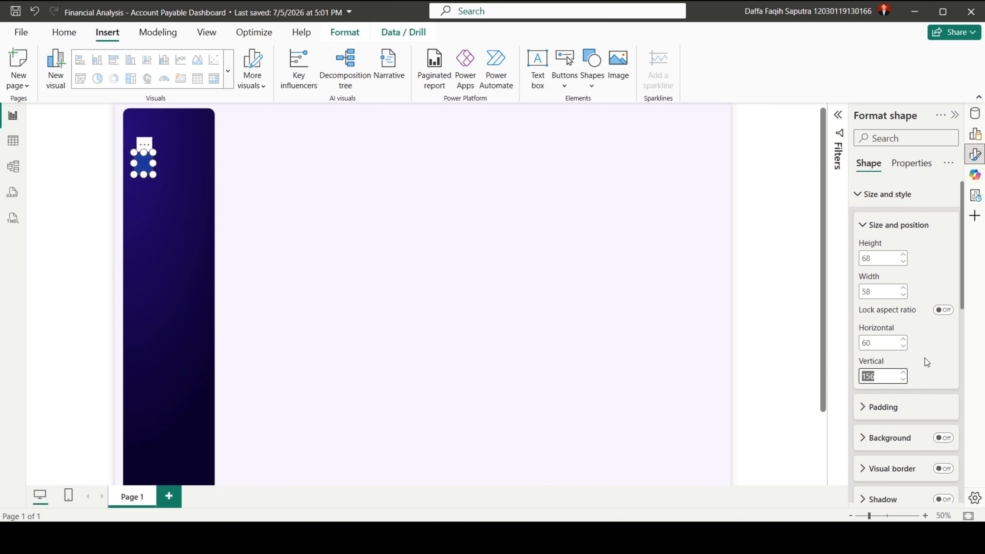
text(200)
key(Return)
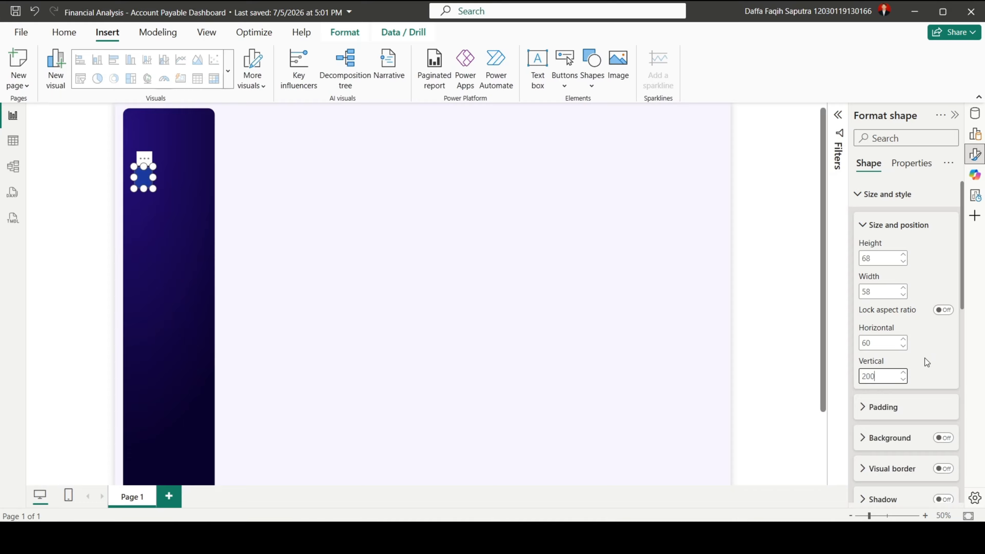
click(797, 345)
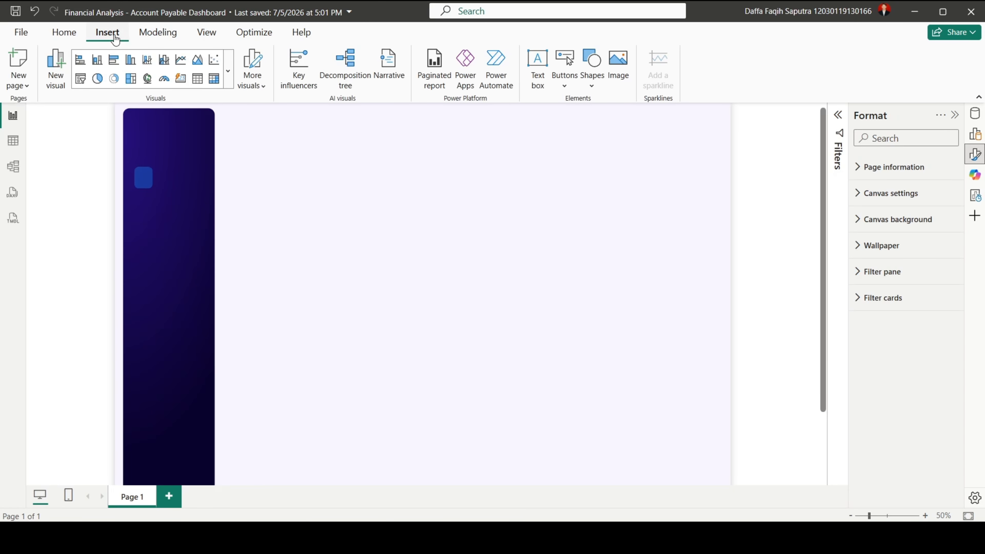
- Insert an image on the page and load 1receipt-01.png from the Icon folder into it
click(618, 79)
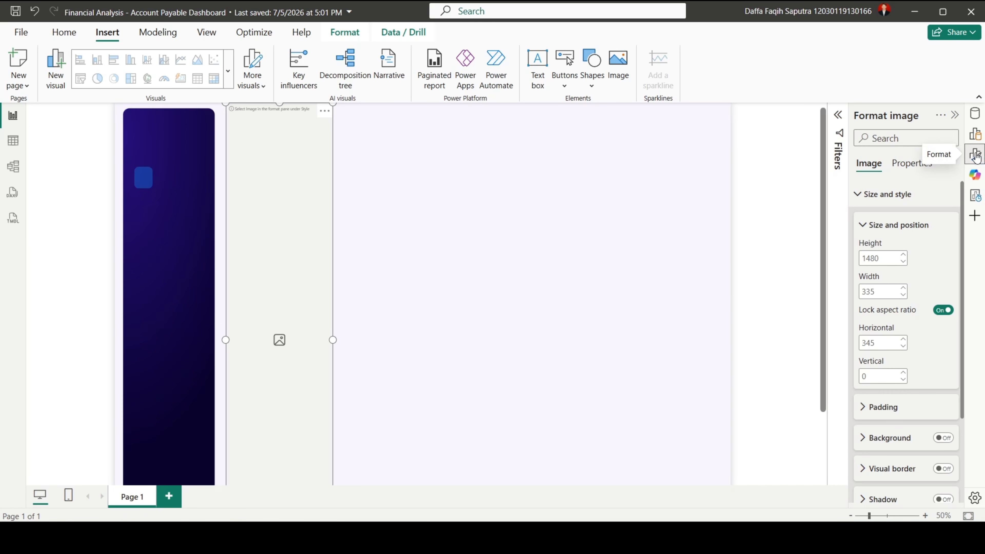
click(882, 195)
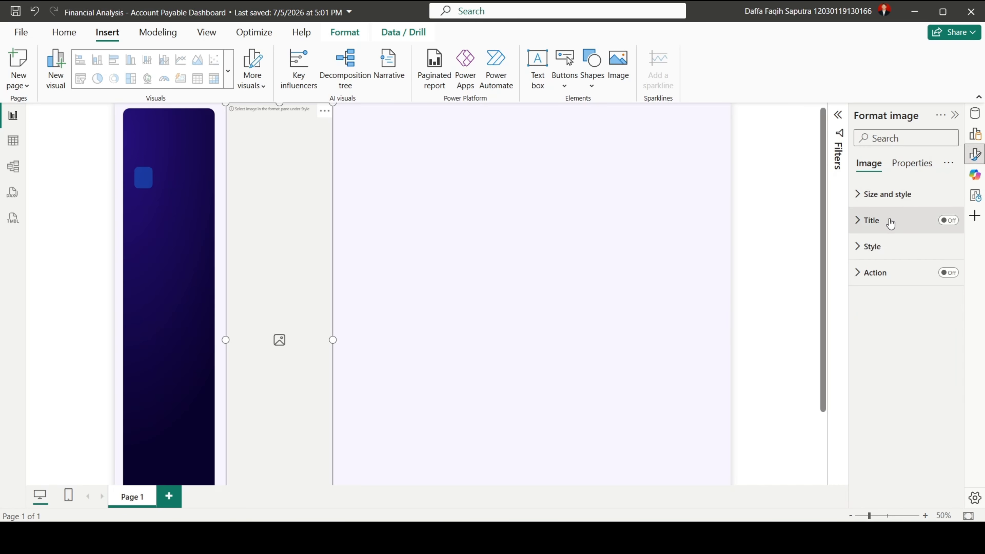
click(883, 248)
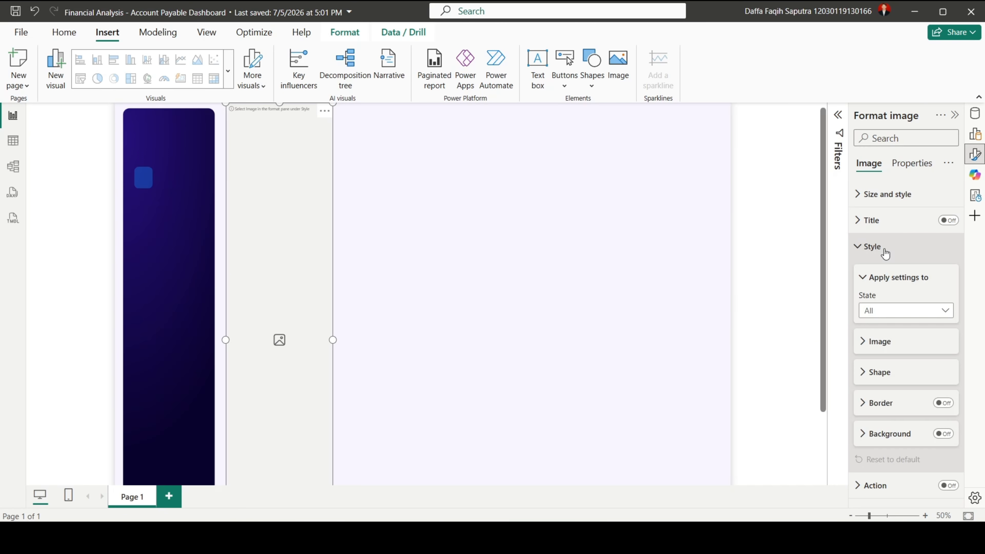
click(876, 342)
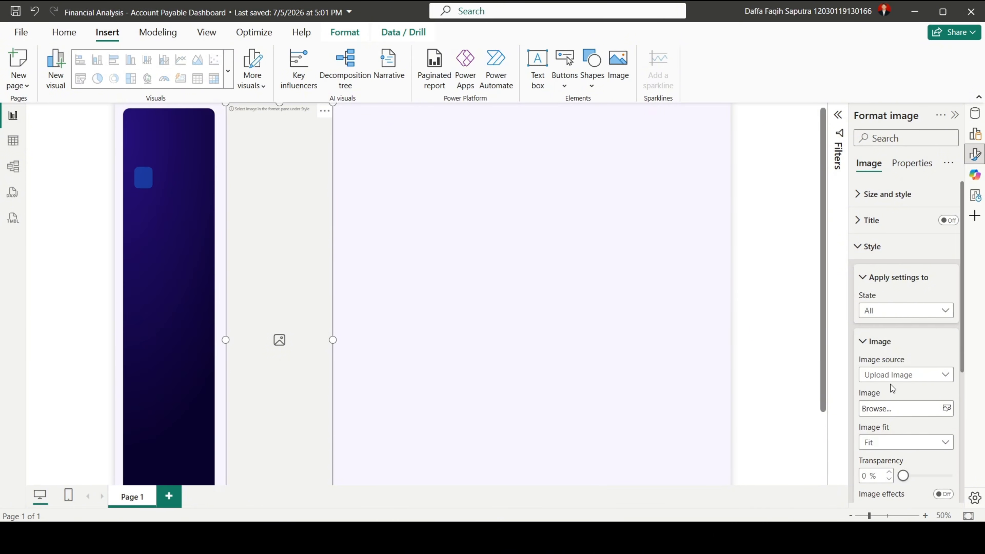
click(924, 405)
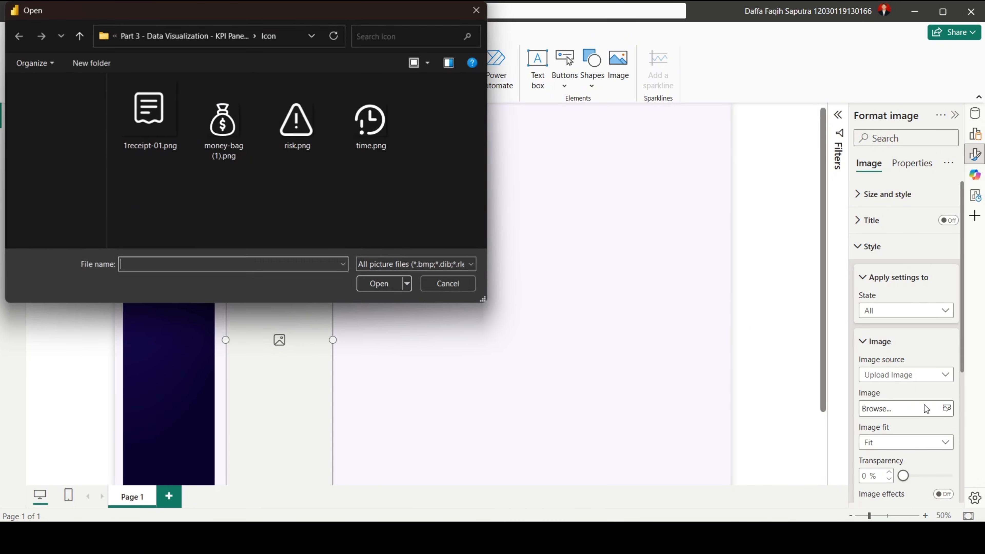
click(162, 117)
click(389, 284)
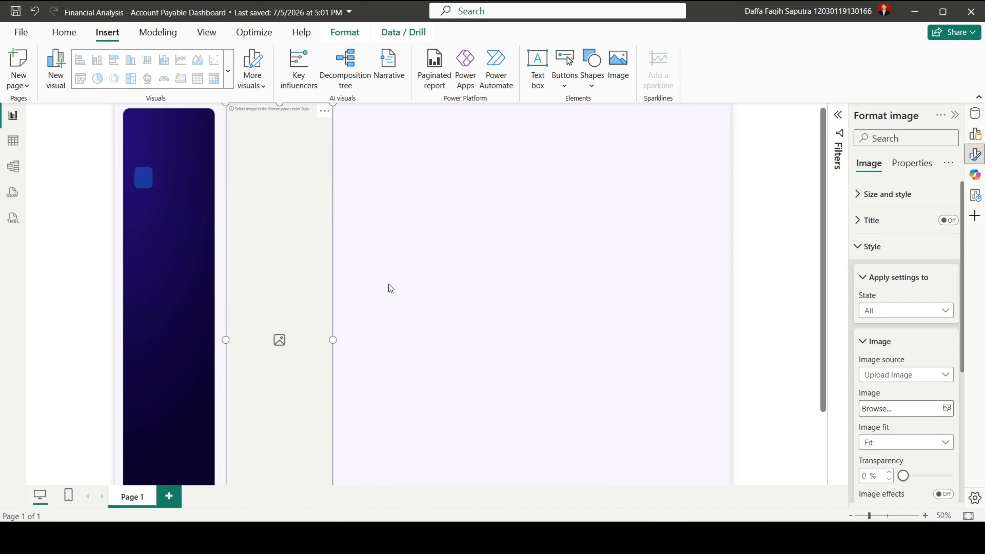
click(878, 247)
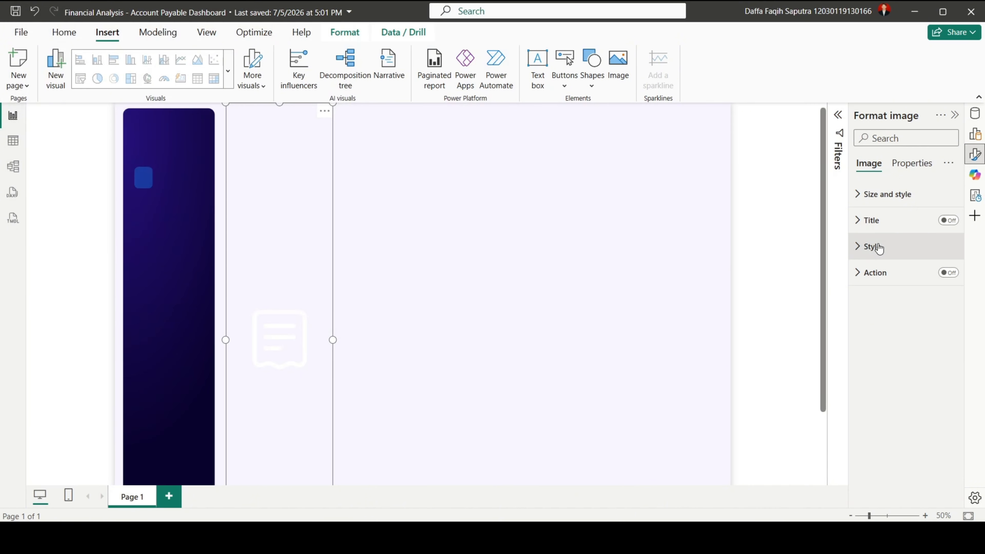
- Unlock the receipt icon's aspect ratio and set its height to 55 and width to 65
click(898, 197)
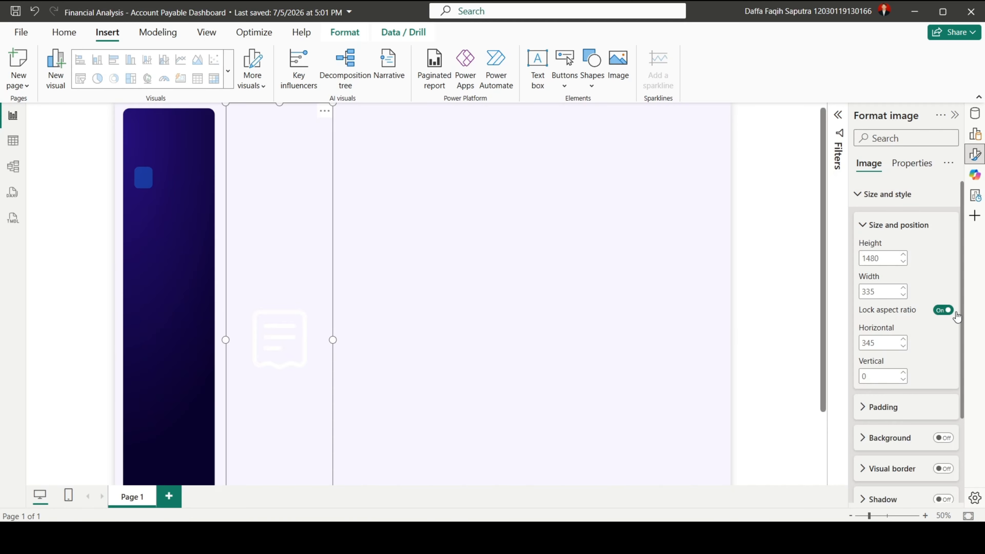
click(946, 309)
double_click(877, 258)
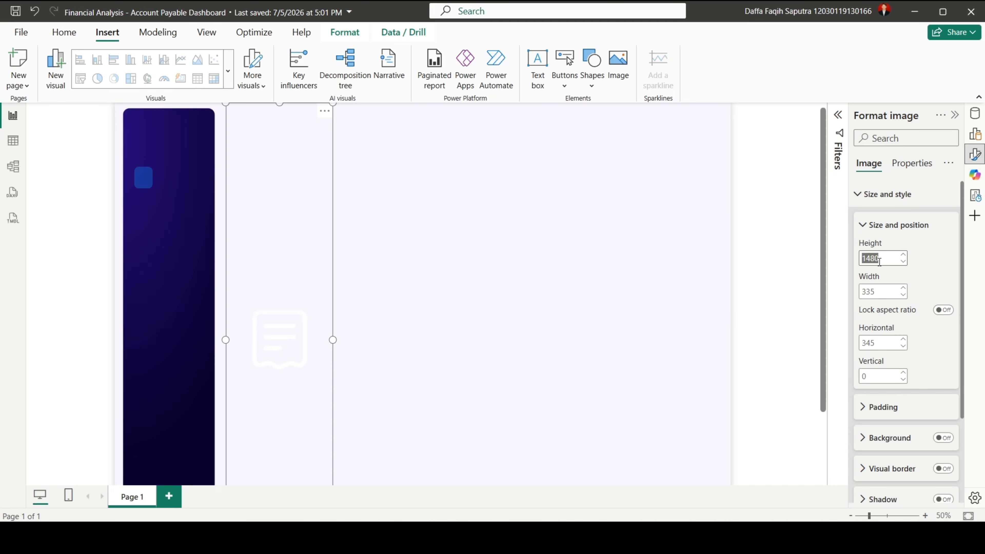
text(55)
key(Return)
double_click(871, 291)
text(65)
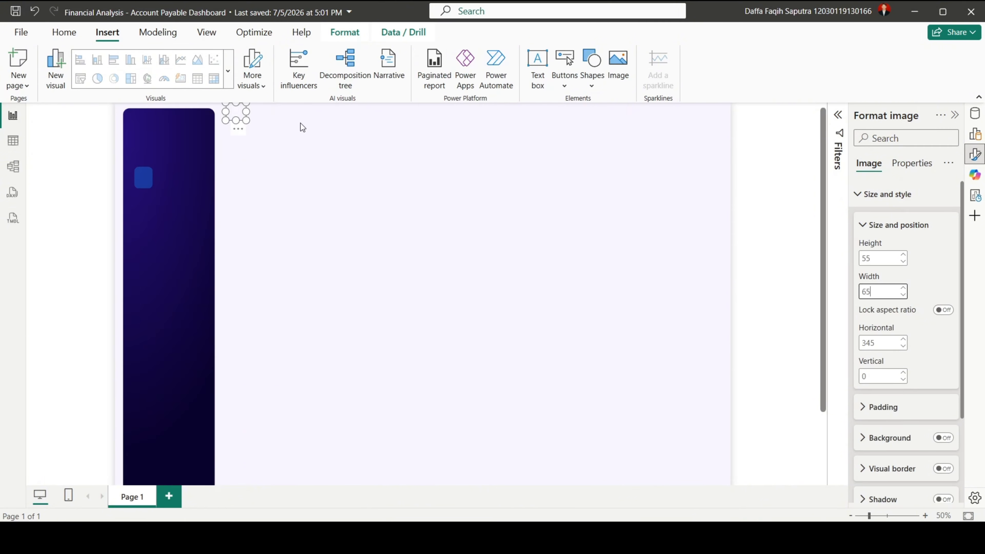
- Move the receipt icon onto the blue rounded rectangle in the side pane and fine-tune its placement there
drag(239, 116, 146, 183)
click(925, 515)
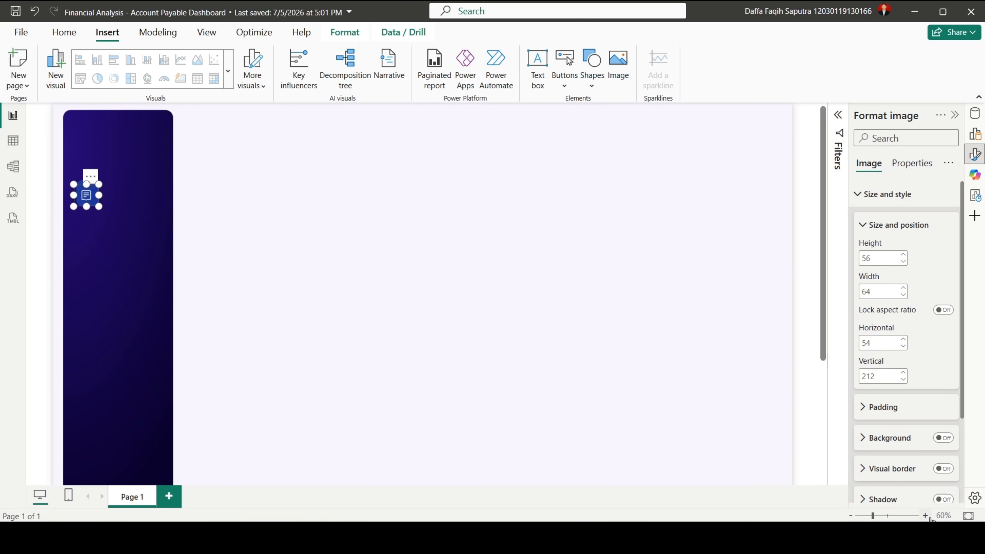
click(925, 516)
drag(74, 213, 77, 210)
click(944, 192)
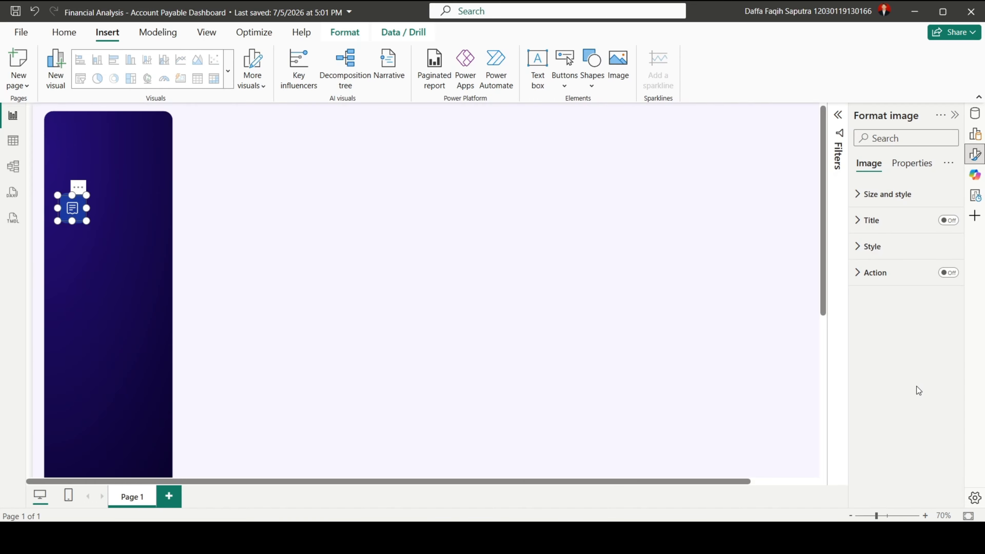
- Add a card visual to the page with the Total Invoice measure from DAX Measures as its value
click(974, 134)
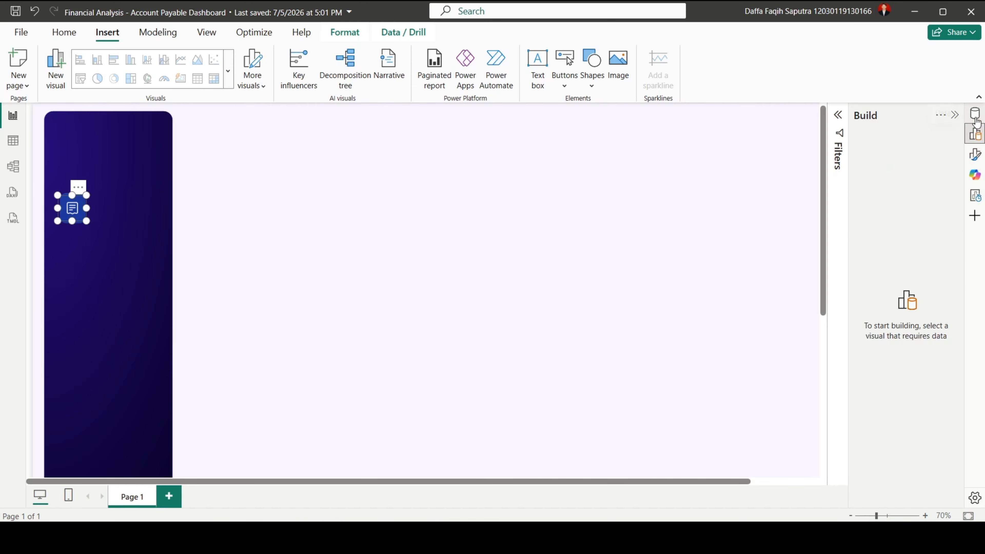
click(653, 282)
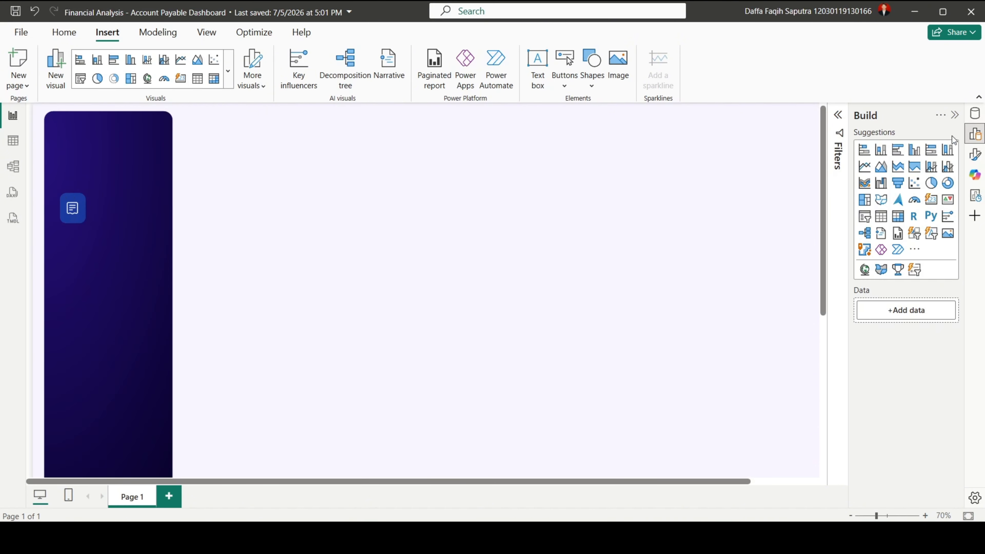
click(931, 200)
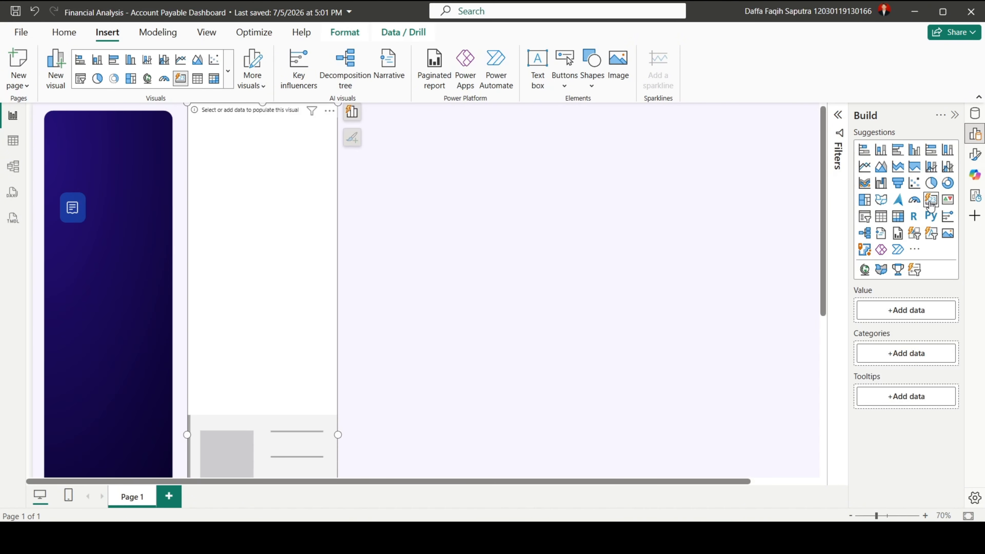
click(905, 310)
click(717, 210)
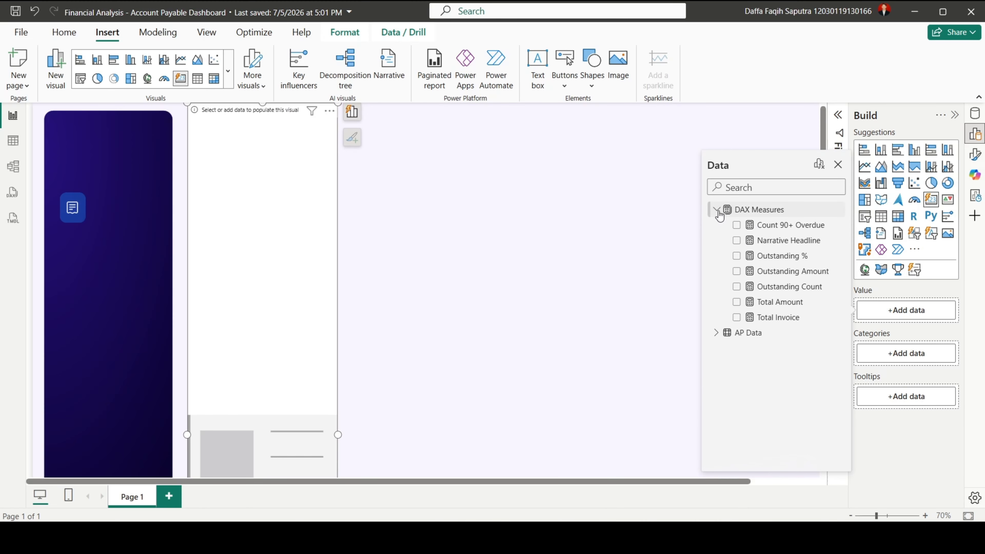
click(737, 318)
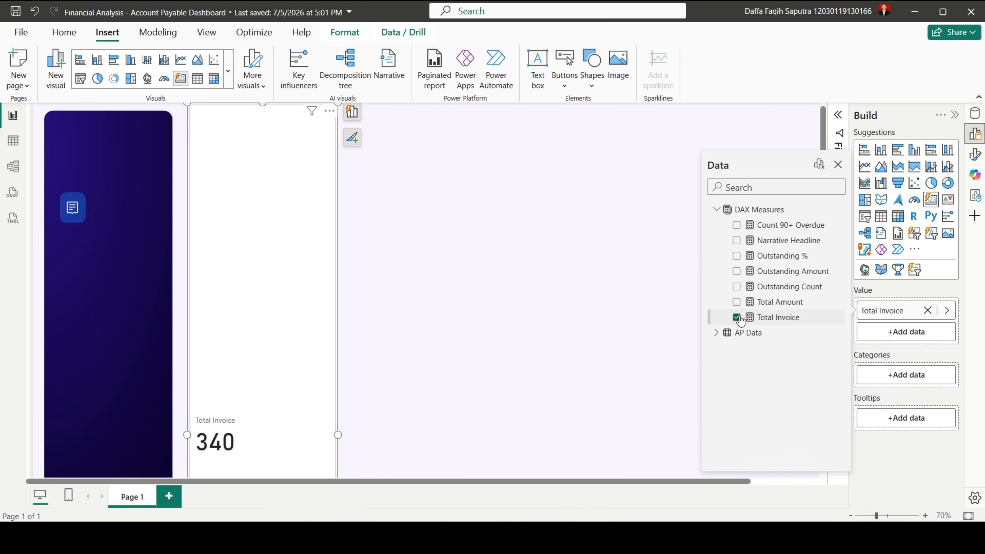
click(837, 164)
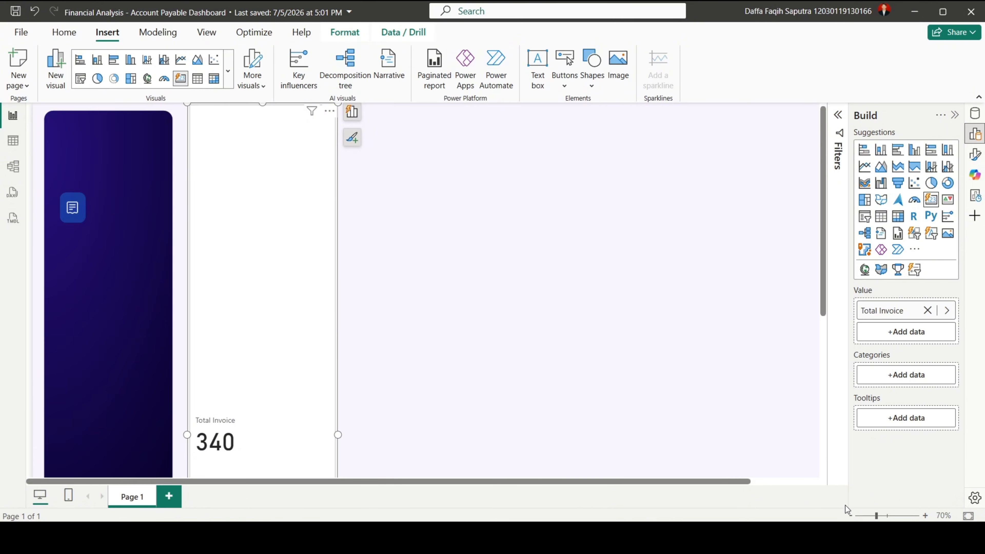
- Size the Total Invoice card to a height of 85 and a width of 190, and turn off its background
click(852, 516)
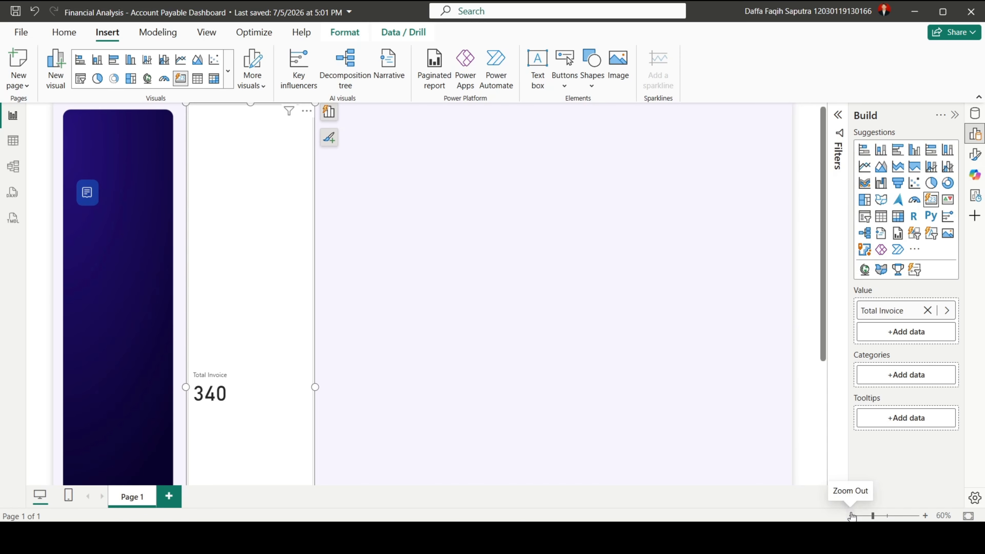
click(977, 153)
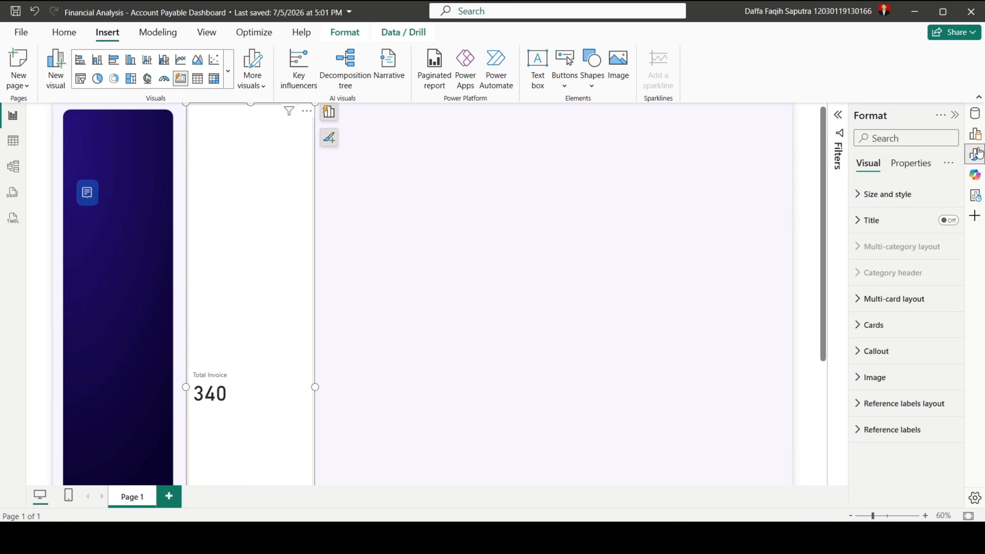
click(894, 194)
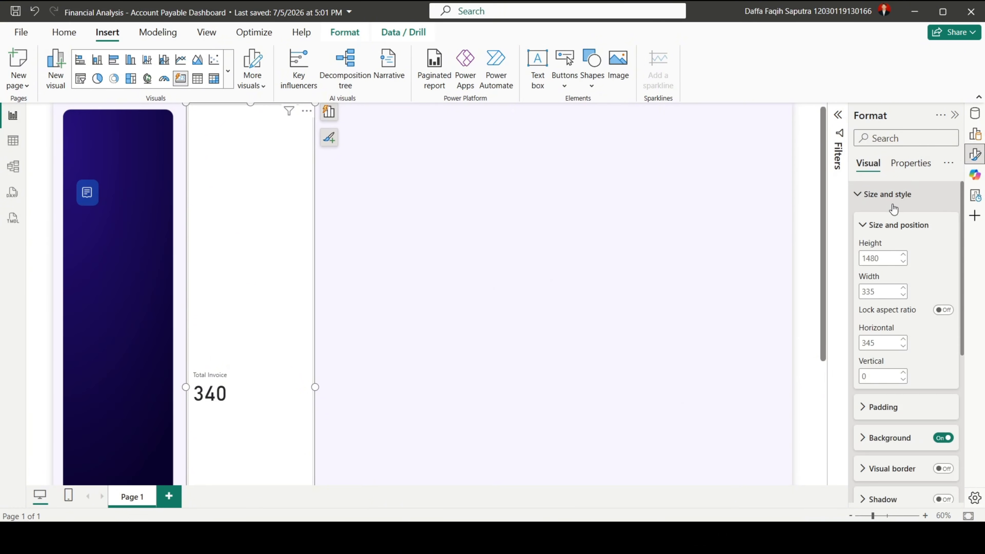
drag(861, 258, 932, 259)
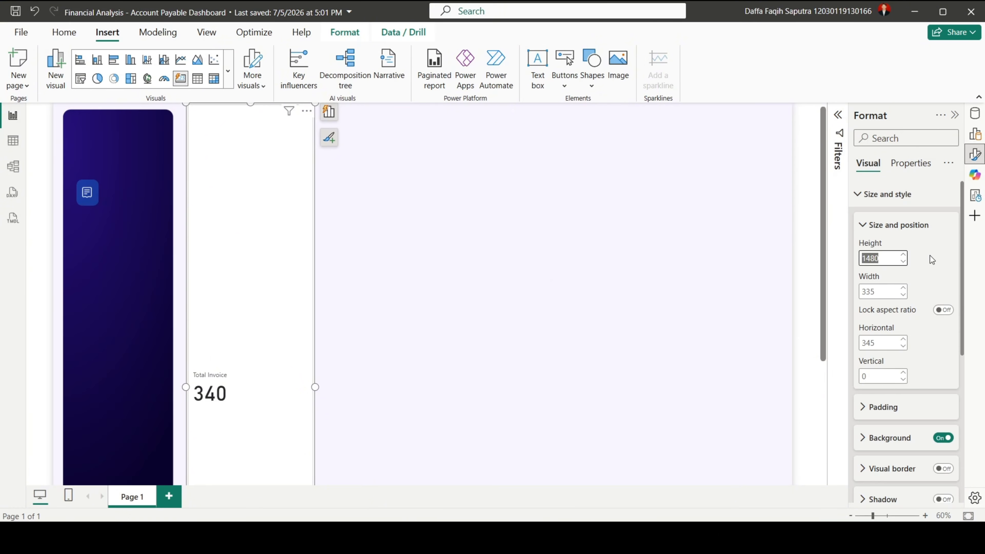
text(85)
key(Return)
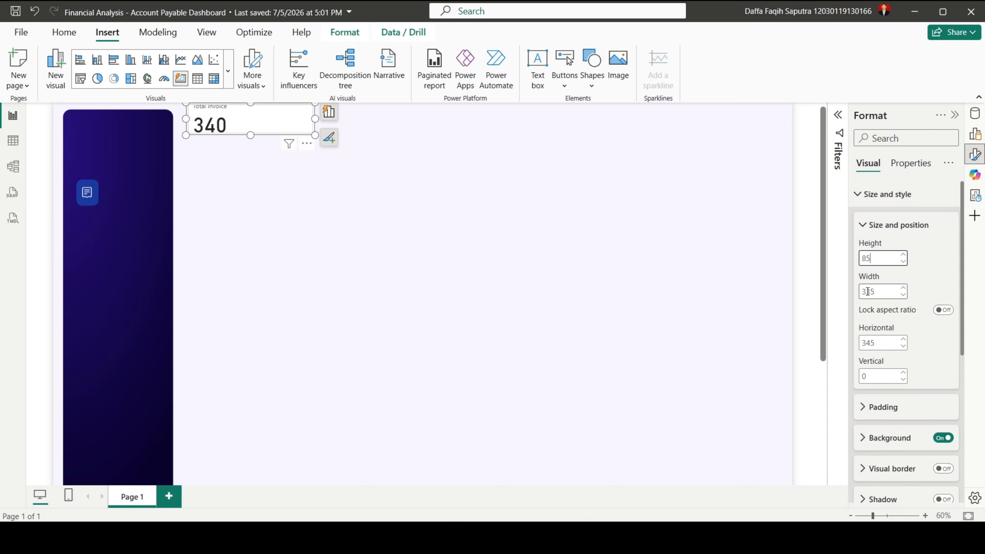
double_click(867, 292)
text(190)
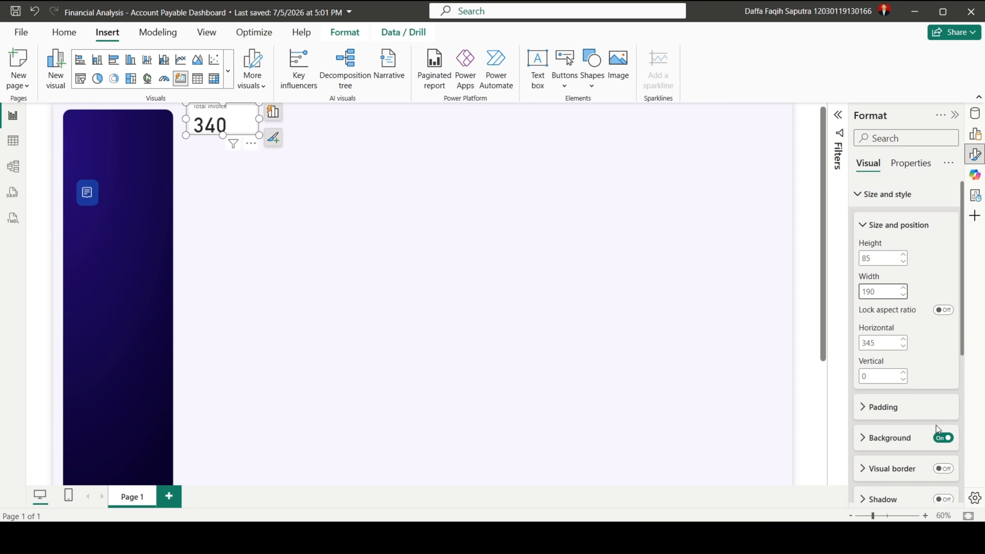
click(942, 437)
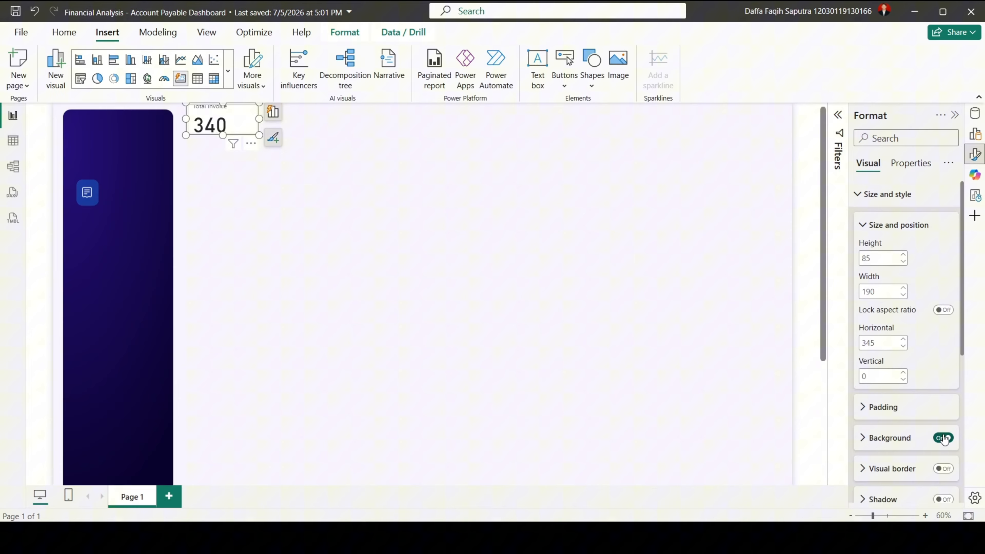
click(901, 194)
- Apply the callout settings to Total Invoice, with the value's font size at 24 and its color white
click(888, 351)
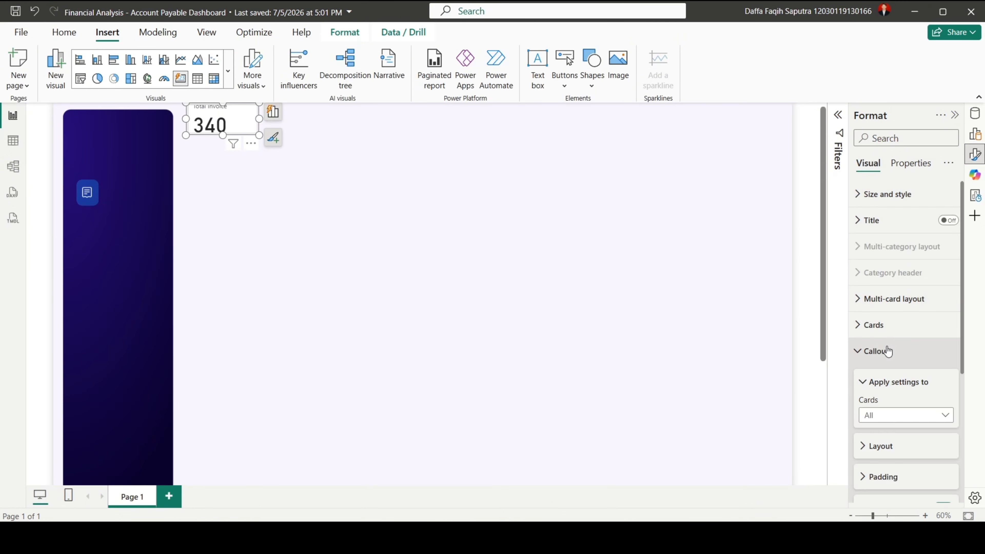
click(895, 418)
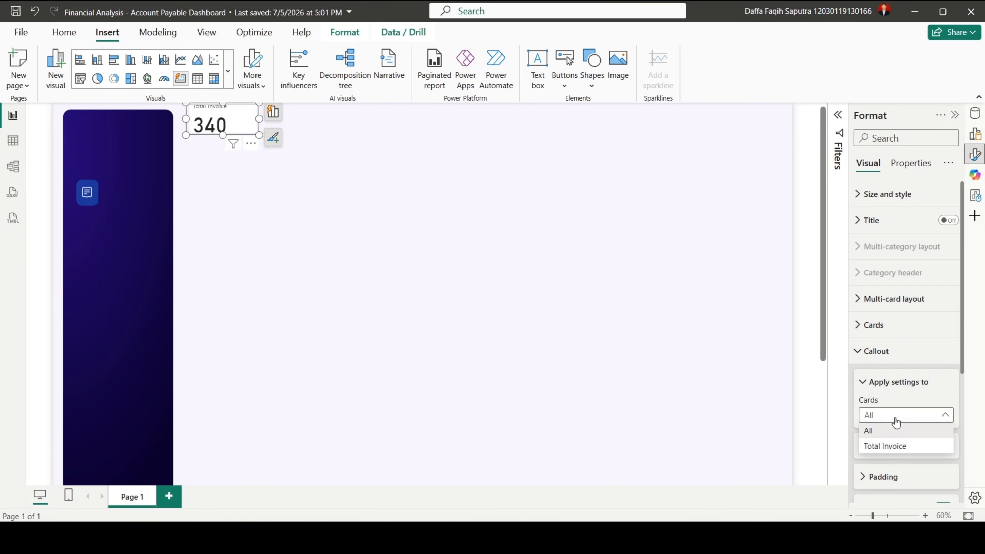
click(895, 446)
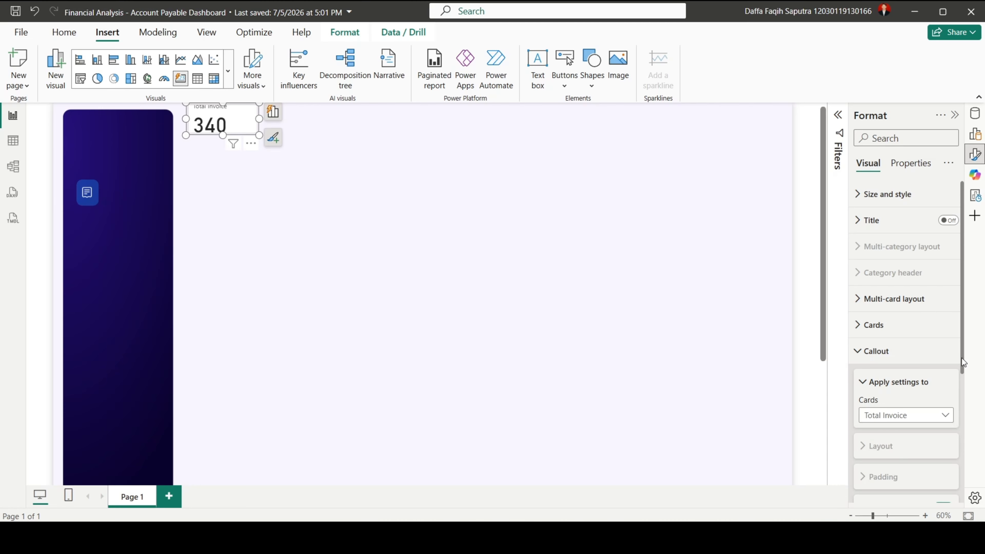
drag(963, 362, 964, 466)
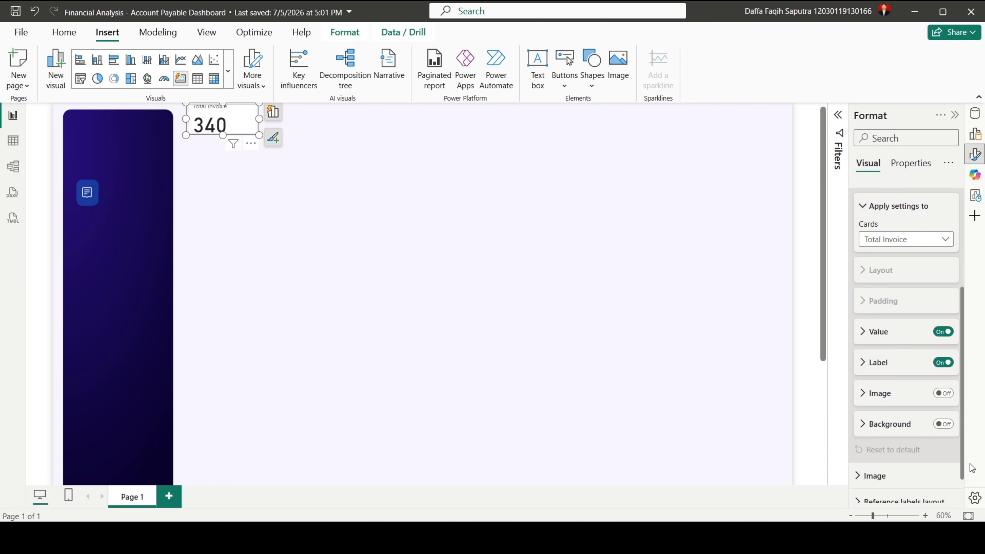
click(877, 333)
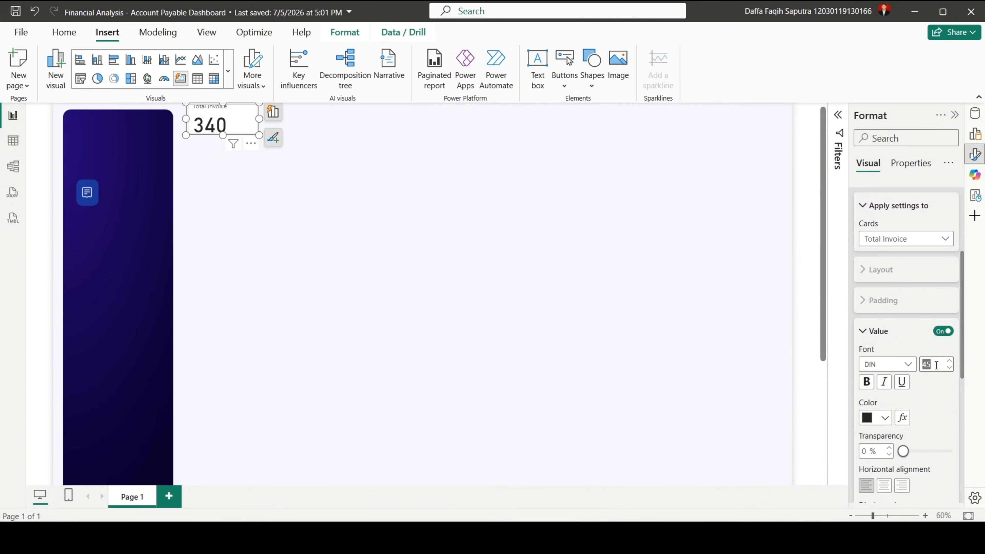
key(Return)
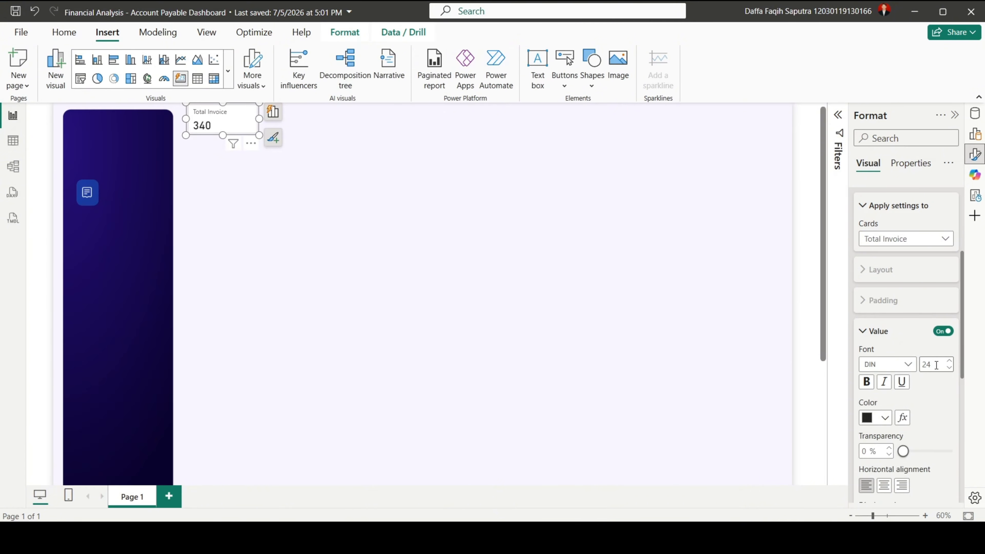
click(866, 418)
click(794, 338)
click(878, 332)
- Set the Total Invoice callout label's font size to 14 and its color to white
click(868, 364)
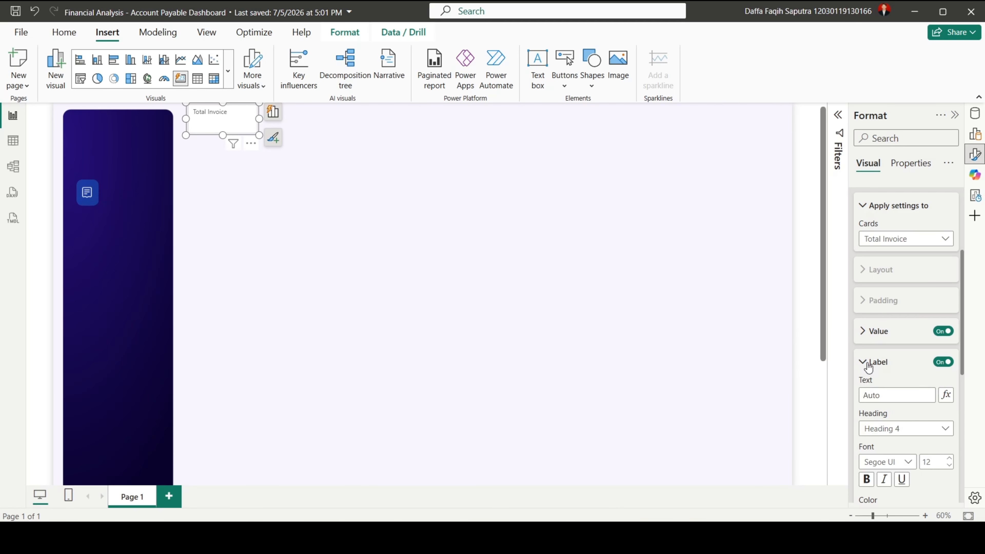
double_click(931, 462)
drag(965, 369, 970, 427)
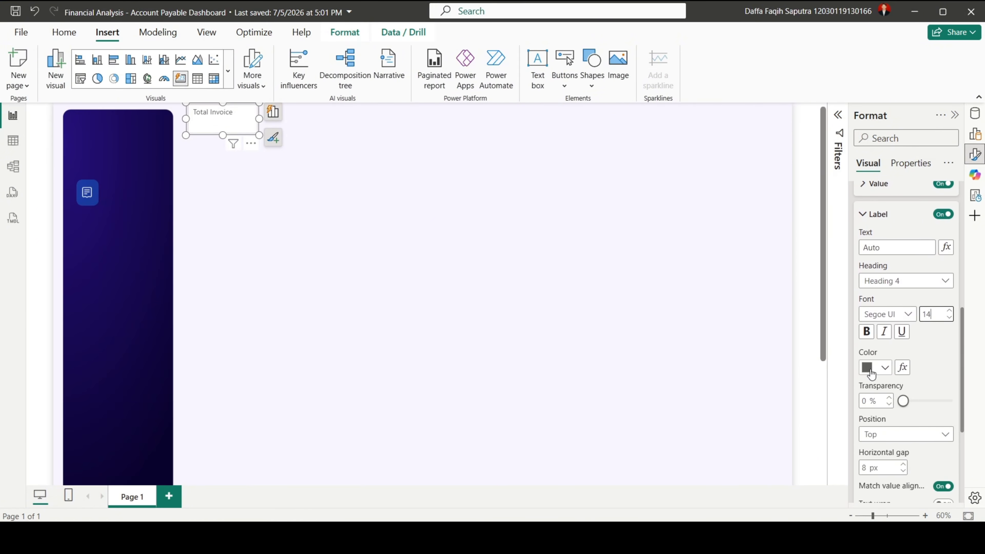
click(861, 368)
click(792, 286)
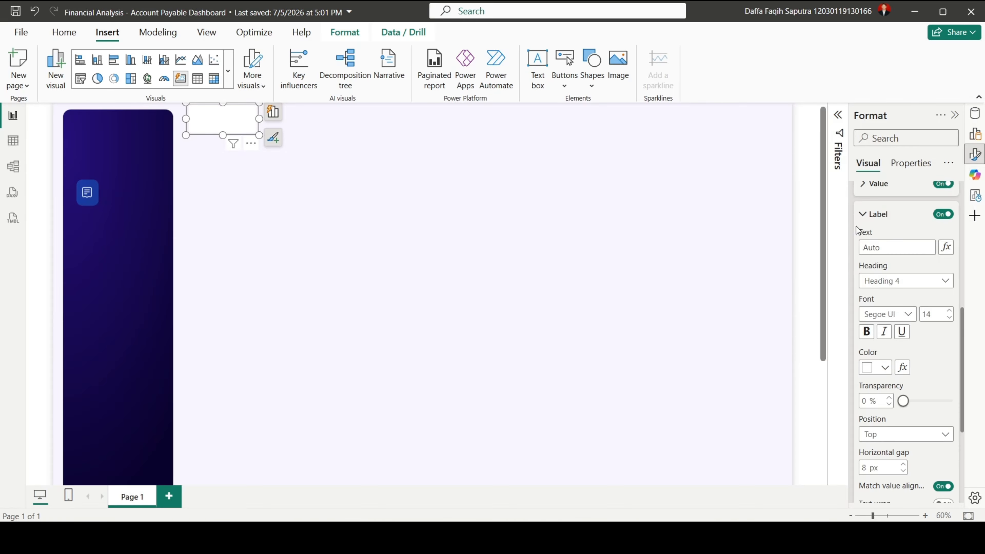
click(869, 214)
scroll(869, 217, up, 3)
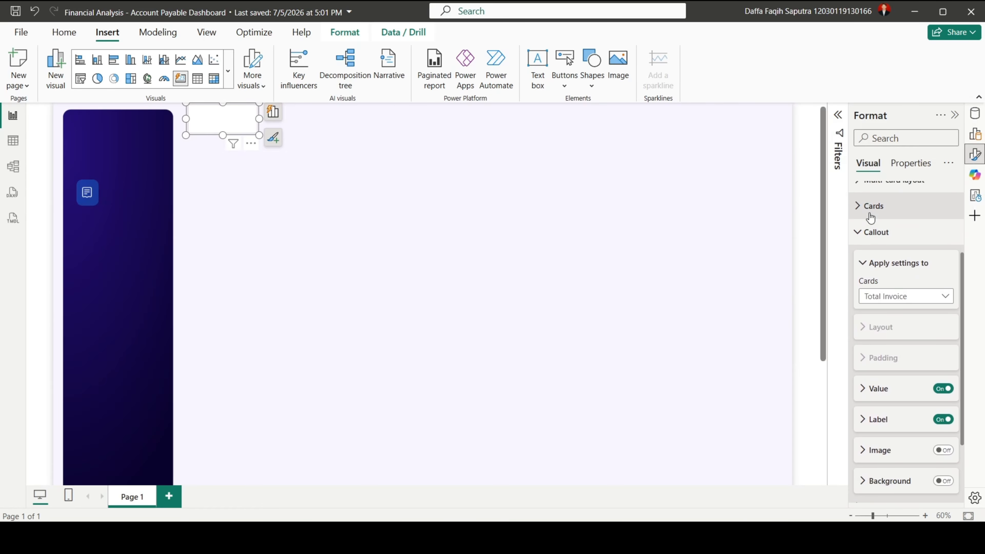
- Turn off the border, divider and background in the Total Invoice card's Cards settings
click(874, 234)
click(878, 326)
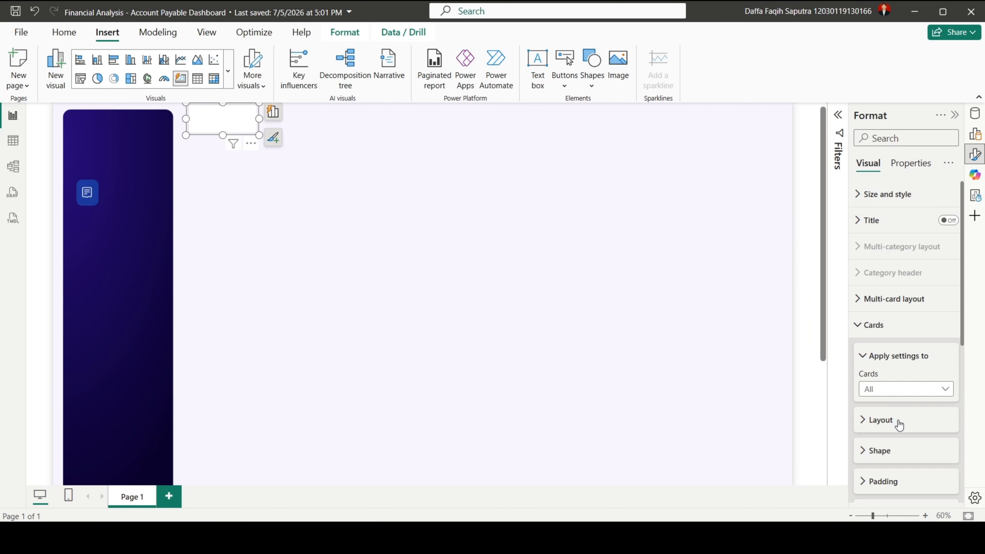
scroll(899, 423, down, 2)
scroll(898, 422, down, 2)
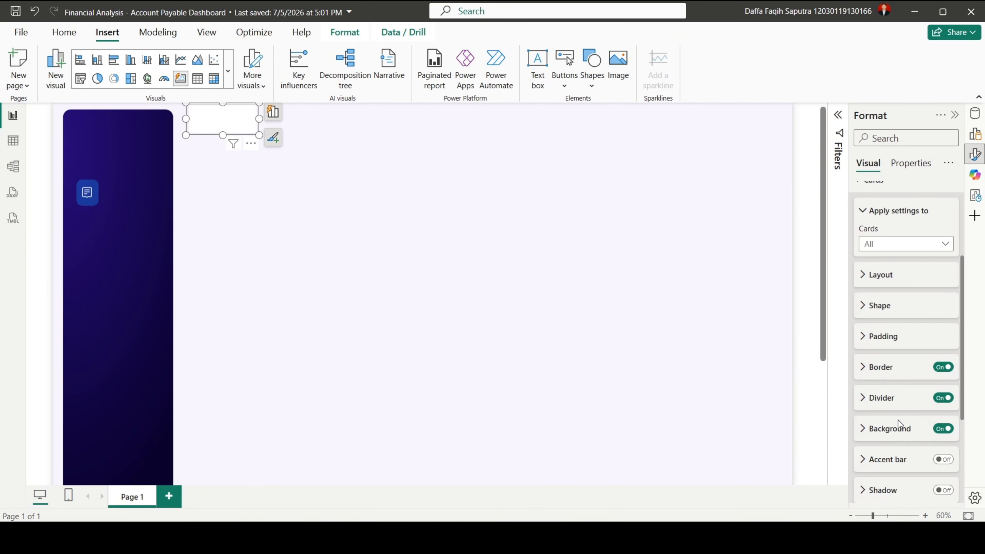
click(943, 365)
click(944, 397)
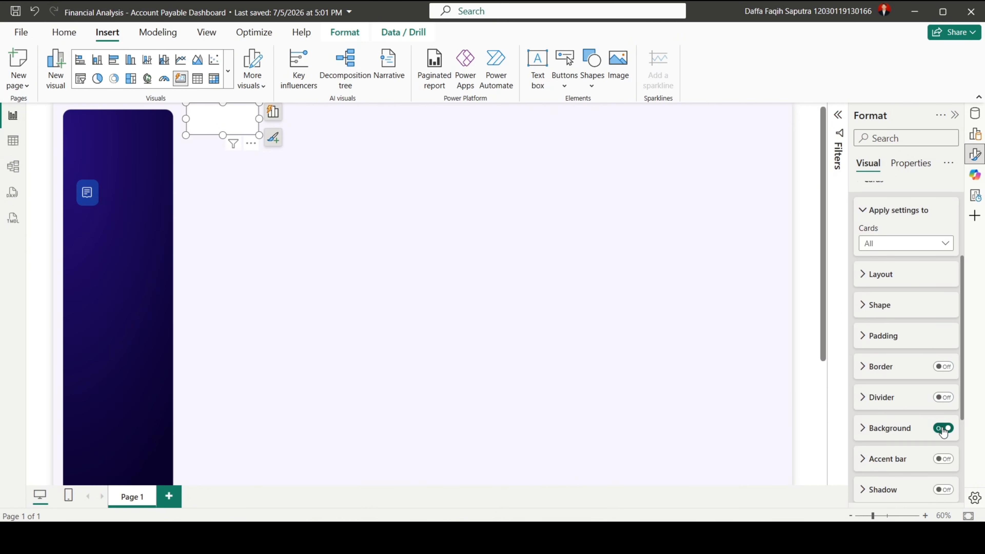
click(944, 427)
click(705, 340)
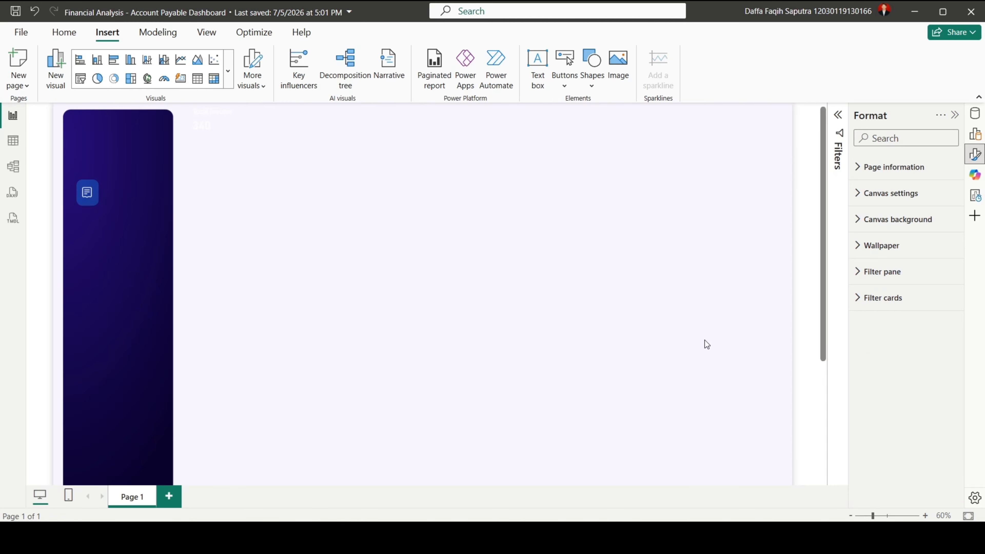
- Move the Total Invoice card into the navigation pane, directly beside the receipt icon tile
click(237, 123)
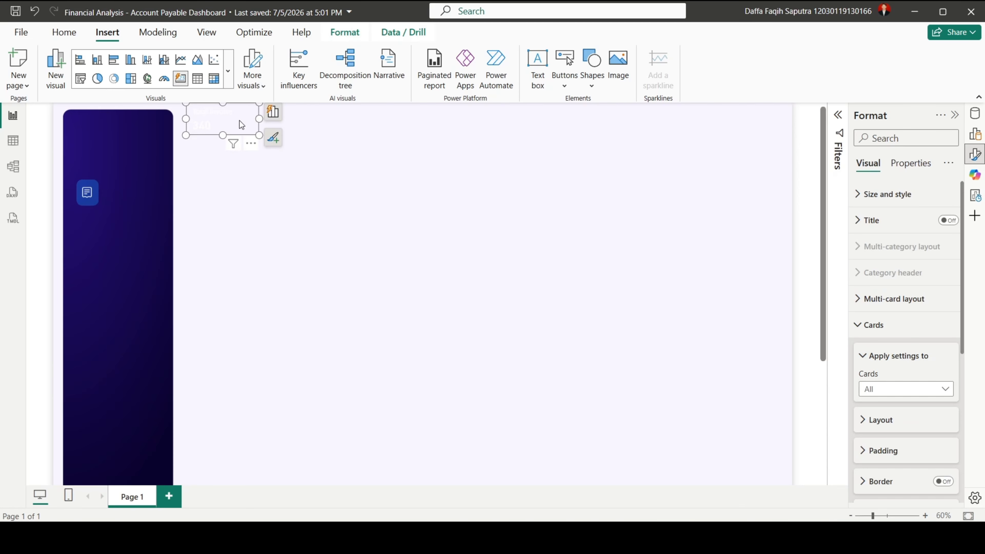
drag(239, 120, 154, 195)
click(325, 249)
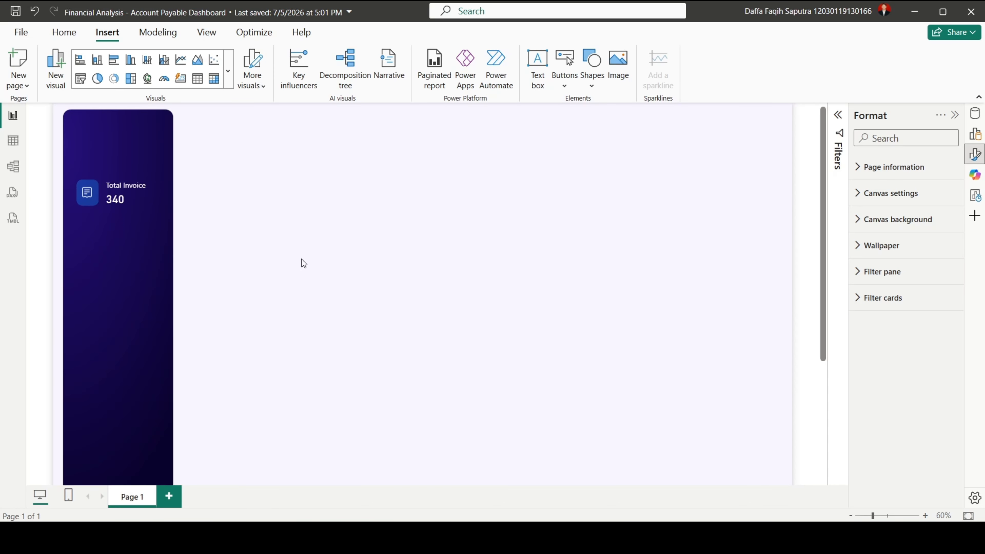
- Duplicate the receipt icon tile and Total Invoice card together, and place the copy directly below the original in the navigation pane
drag(212, 231, 37, 155)
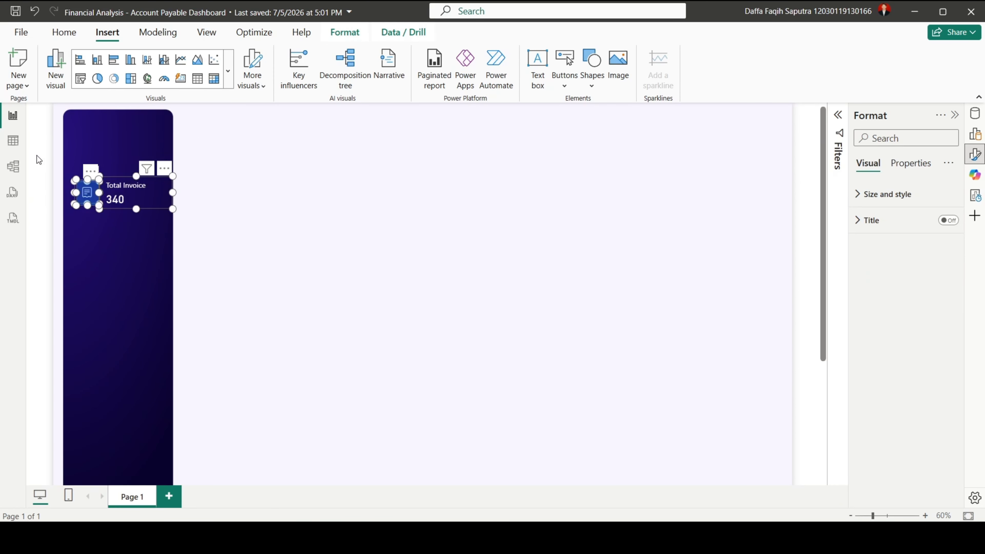
drag(165, 202, 133, 230)
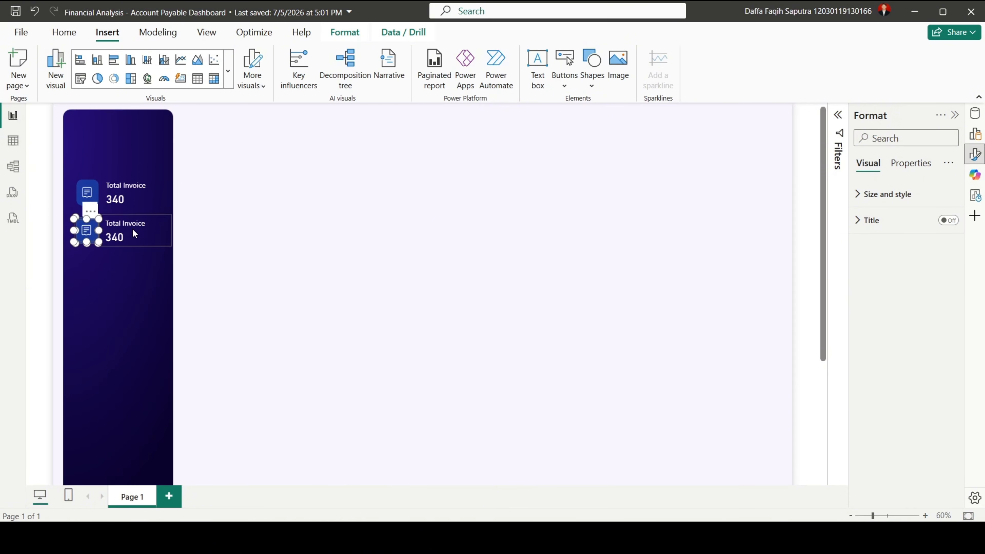
click(277, 257)
- Replace the receipt icon on the duplicated tile with a new image loaded from risk.png
click(86, 230)
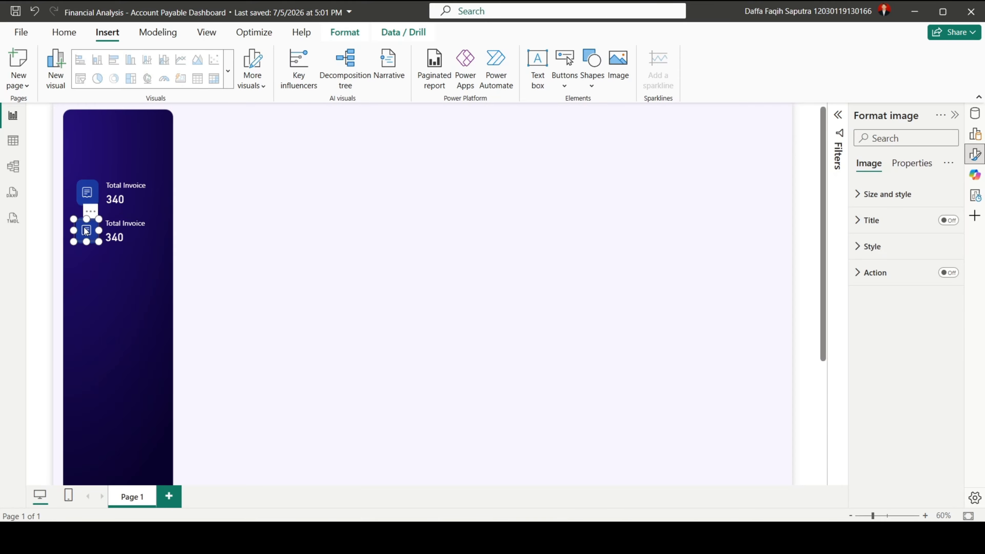
click(618, 62)
click(872, 246)
click(899, 408)
click(298, 116)
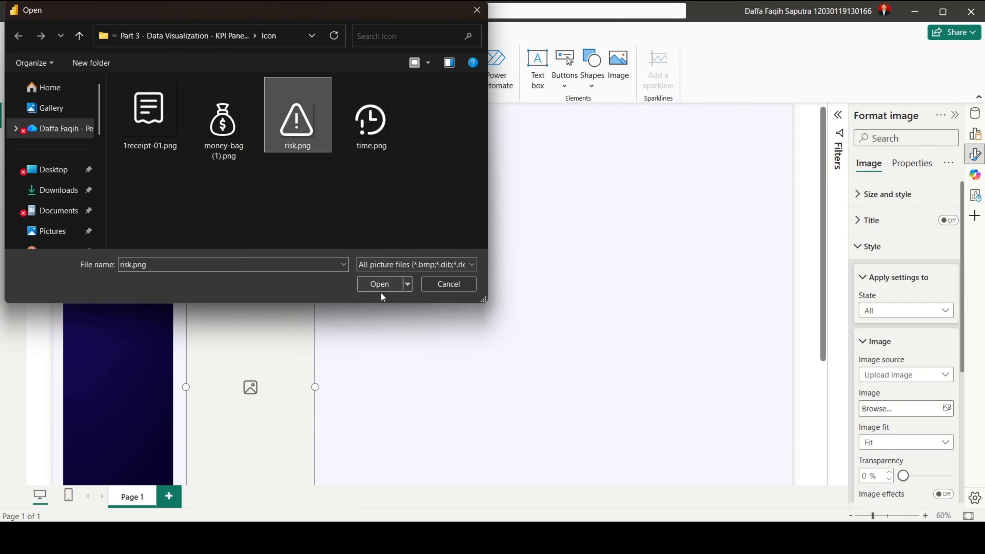
click(380, 285)
- Unlock the risk image's aspect ratio, size it to a height of 40 and a width of 50, and place it on the second tile
click(872, 246)
click(887, 194)
click(943, 309)
double_click(872, 258)
text(40)
double_click(872, 291)
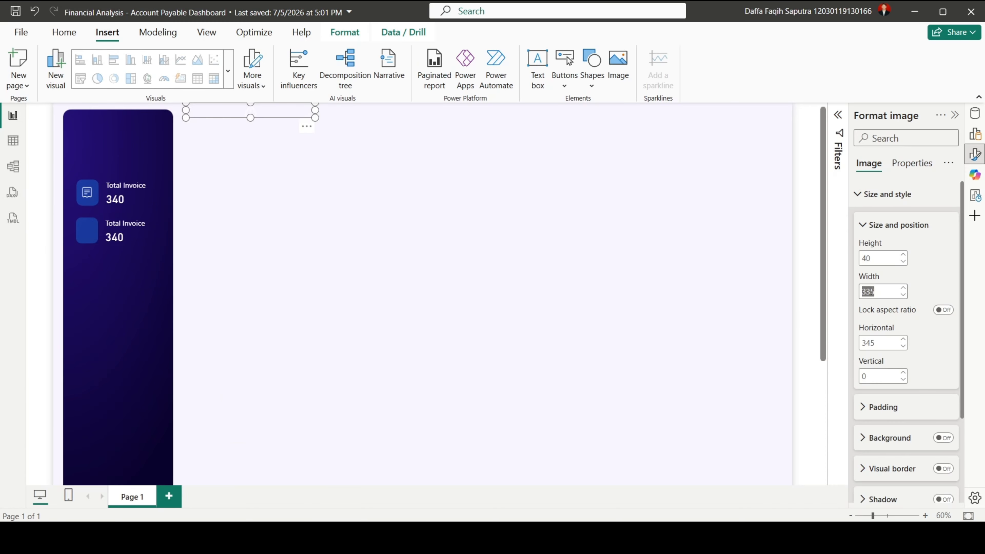
text(50)
click(259, 163)
drag(200, 116, 93, 235)
- Change the second card's value to the Outstanding Count measure from DAX Measures
click(131, 235)
click(975, 134)
click(897, 311)
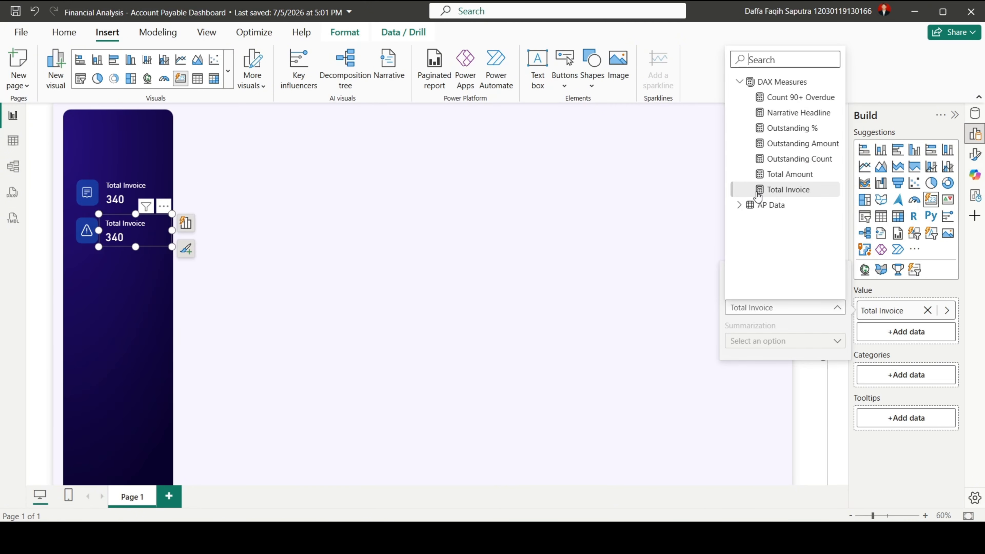
click(763, 159)
- Apply the second card's callout settings to Outstanding Count, with the value's font size at 24 and its color white
click(975, 154)
click(871, 336)
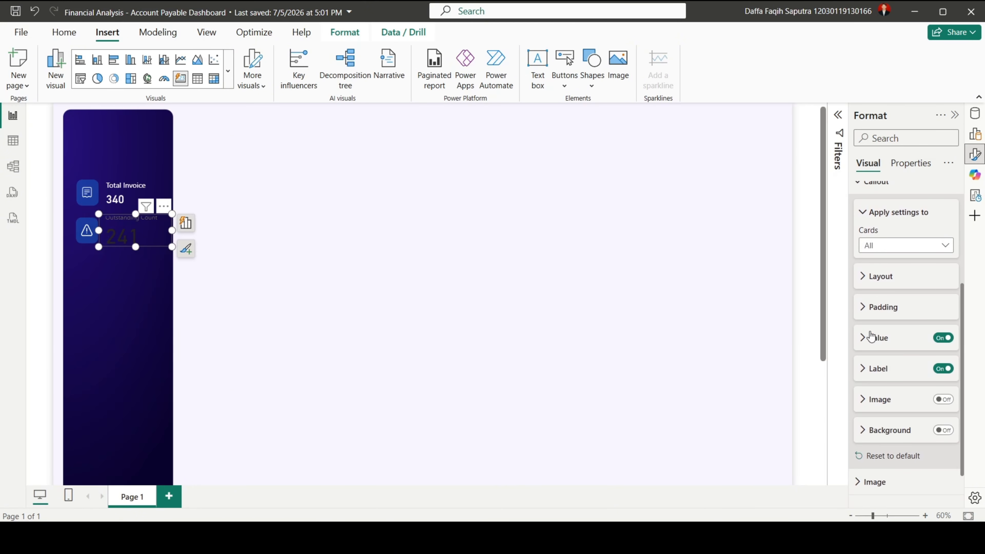
click(906, 245)
click(889, 281)
click(872, 338)
double_click(930, 268)
text(24)
click(877, 323)
click(792, 242)
- Format the Outstanding Count callout label with font size 14, white color and the text Outstanding
click(872, 324)
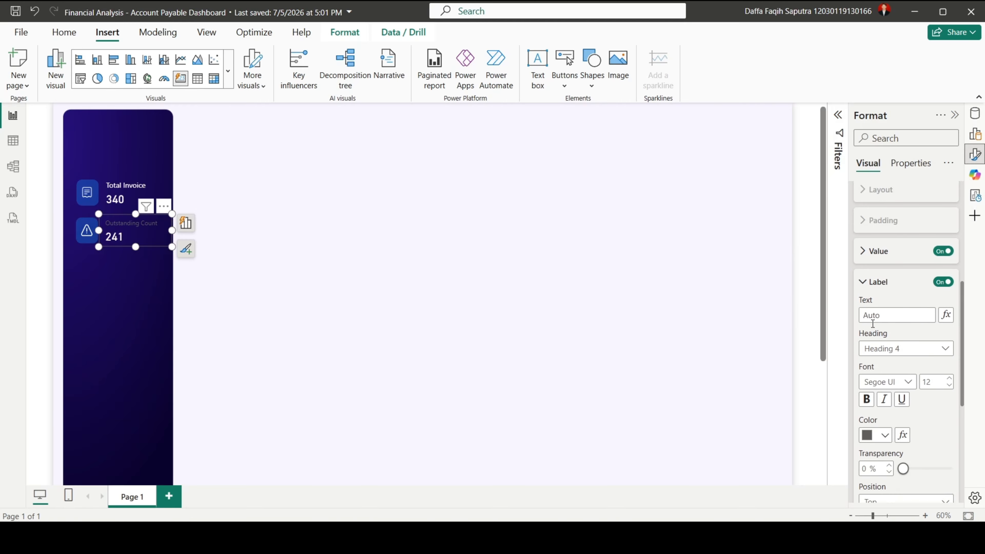
scroll(873, 323, down, 1)
double_click(928, 325)
text(14)
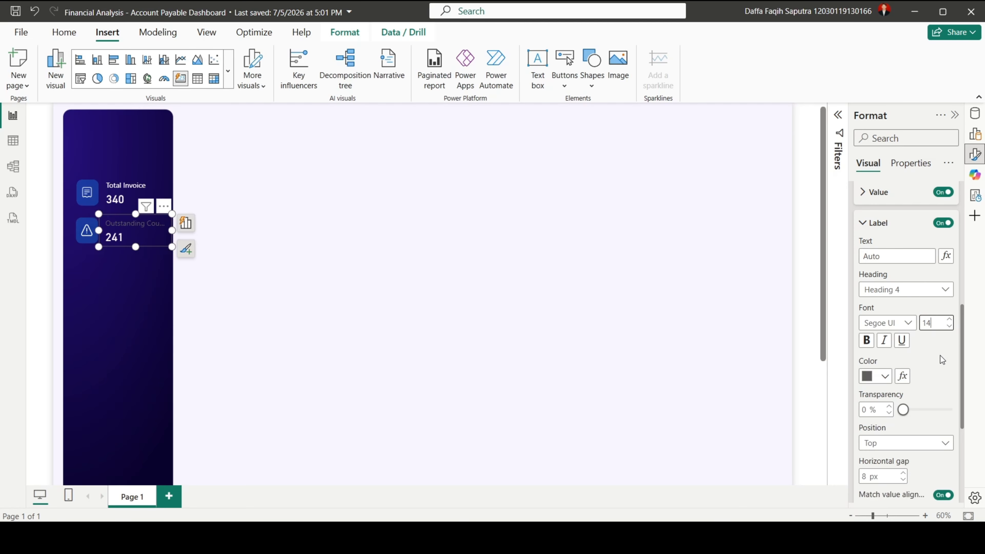
click(875, 376)
click(792, 296)
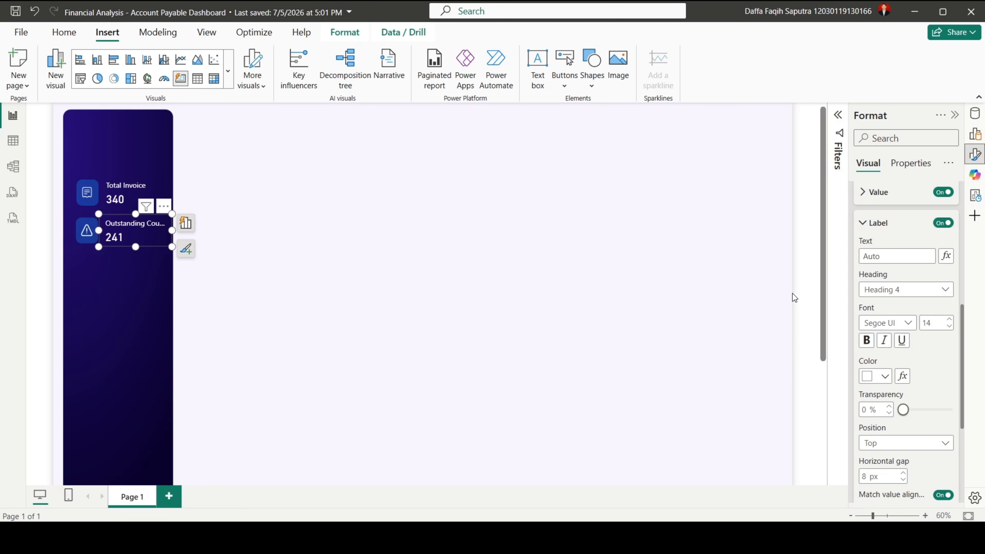
scroll(900, 344, up, 1)
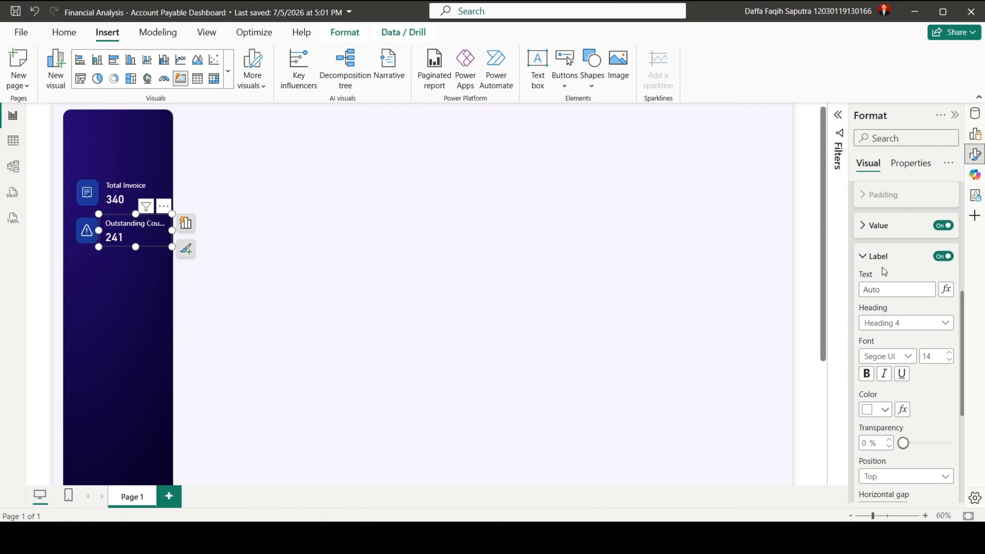
click(885, 287)
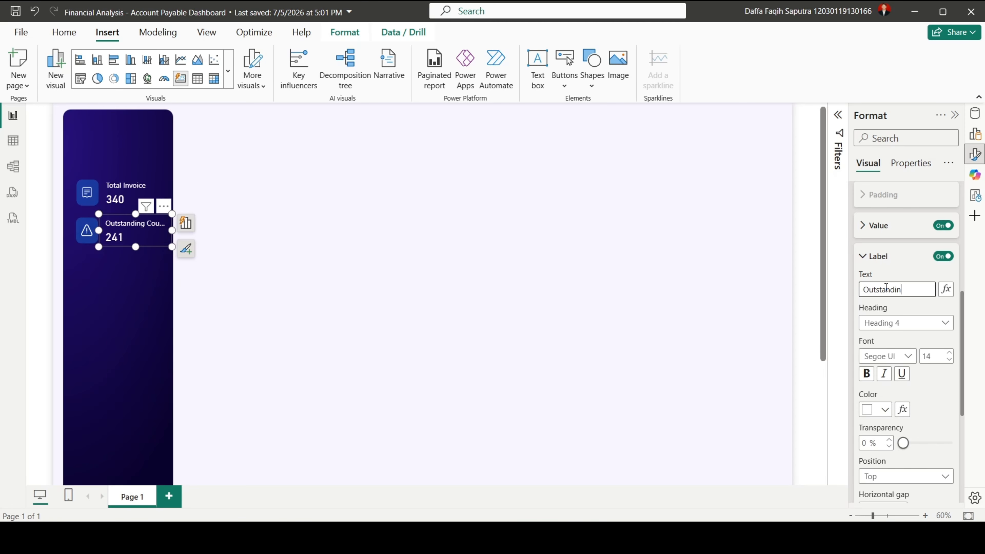
click(883, 257)
- Duplicate the Outstanding card with its icon tile, and place the copy directly below as the third row
key(ctrl+c)
key(ctrl+v)
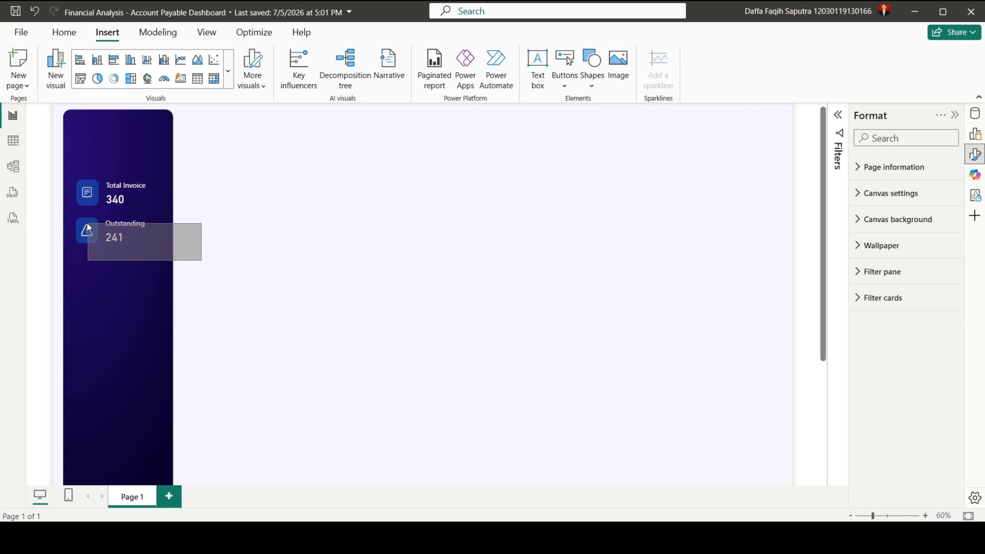
drag(129, 225, 129, 262)
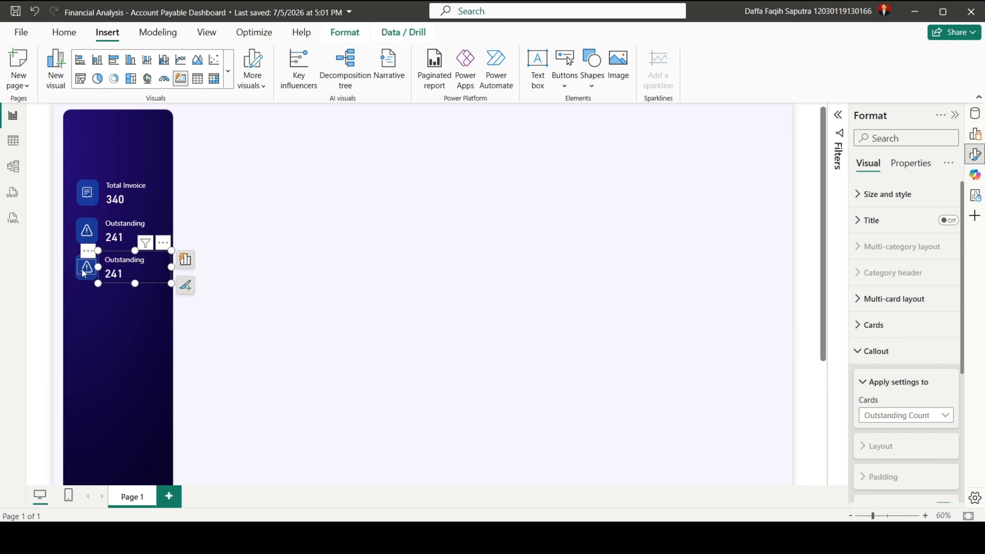
- Replace the risk icon on the third tile with a new image loaded from money-bag (1).png
click(256, 291)
click(618, 66)
double_click(222, 120)
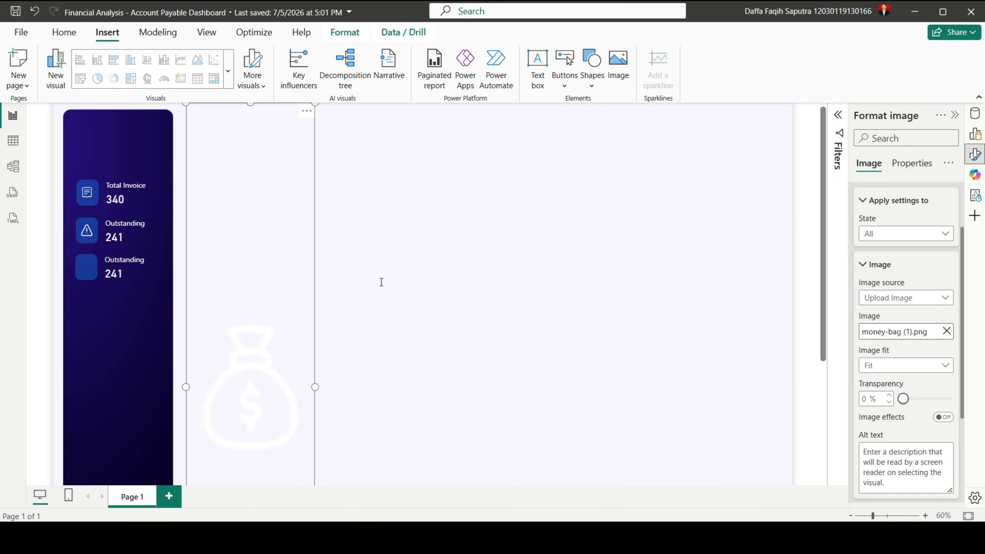
- Unlock the money-bag image's aspect ratio, size it to a height of about 40 and a width of 50, and place it on the third tile
scroll(892, 202, up, 3)
click(888, 194)
click(943, 310)
double_click(872, 258)
text(40)
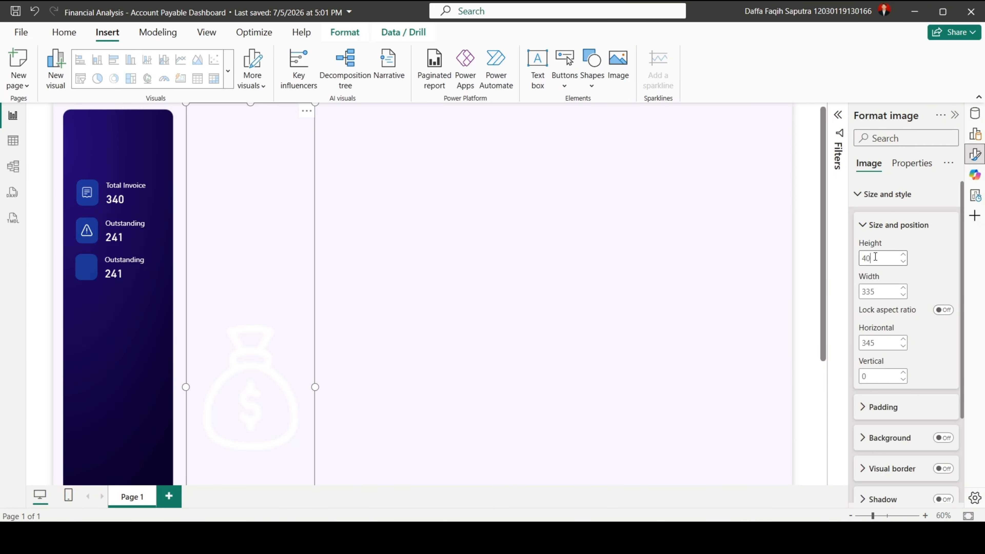
double_click(870, 291)
text(50)
drag(200, 115, 93, 275)
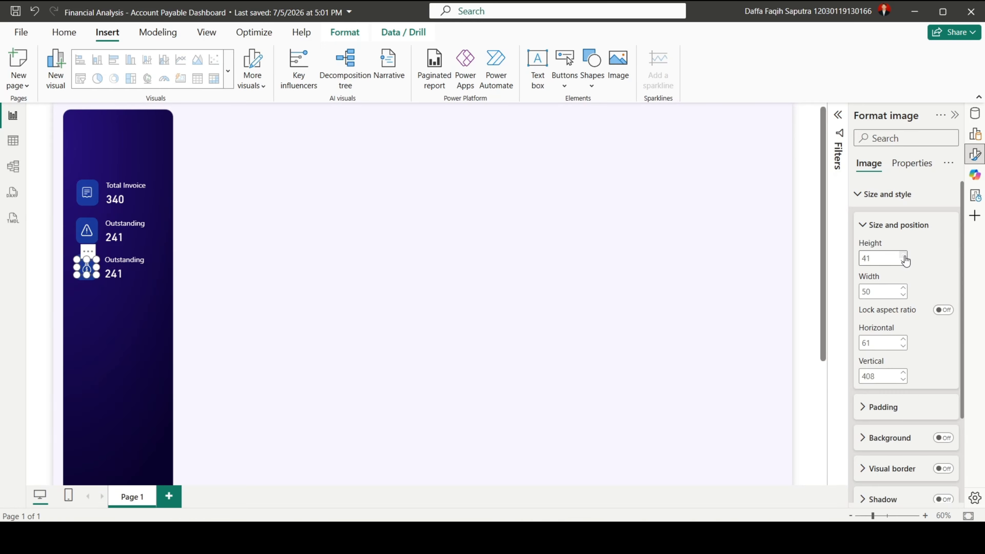
click(286, 287)
- Change the third card's value to the Outstanding Amount measure from DAX Measures
click(135, 268)
click(975, 134)
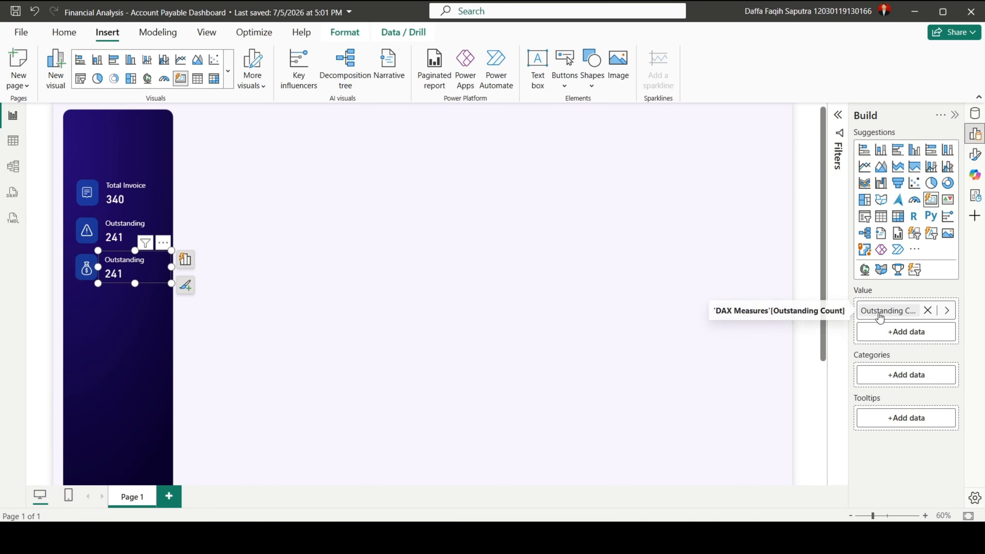
click(880, 315)
click(721, 218)
- Apply the third card's callout settings to Outstanding Amount, with the value's font size at 24 and its color white
click(975, 154)
click(874, 354)
scroll(877, 341, down, 3)
click(891, 247)
click(899, 279)
click(876, 341)
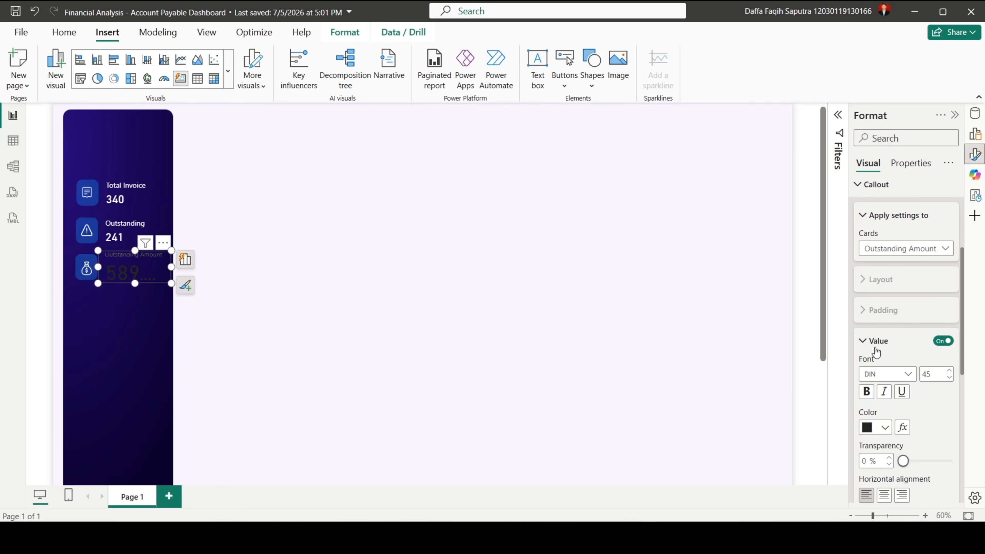
double_click(929, 290)
text(25)
click(875, 346)
click(797, 265)
click(877, 258)
- Format the Outstanding Amount callout label with font size 14, white color and the text Outstanding Amt
click(877, 288)
double_click(929, 342)
text(14)
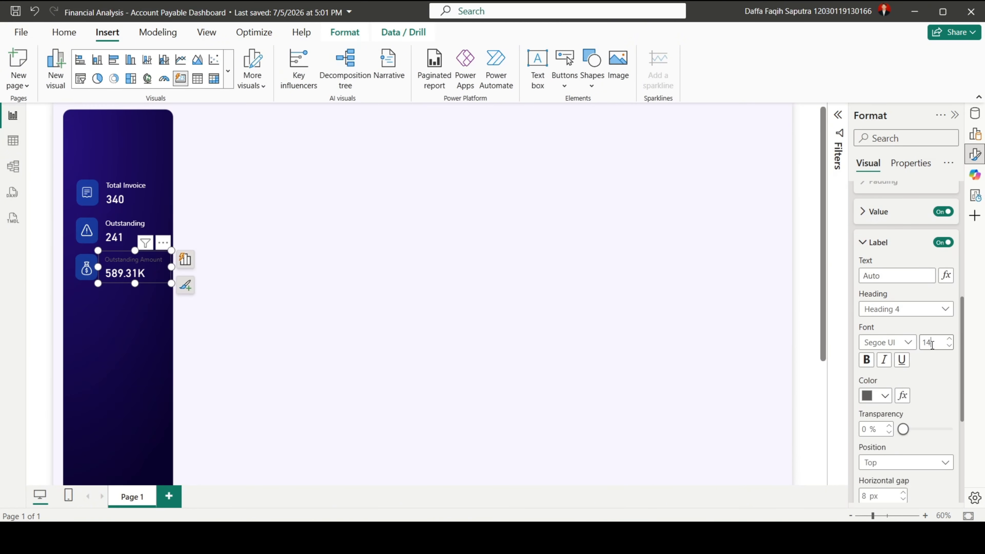
click(880, 395)
click(794, 315)
click(893, 276)
text(Outstanding Amt)
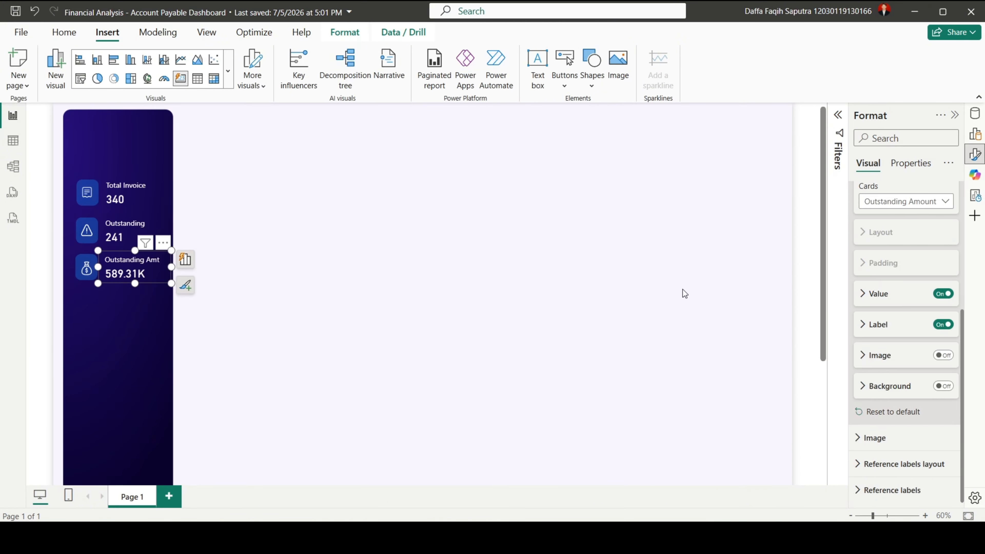
- Set the Outstanding Amount callout value's display units to None
click(878, 297)
click(906, 354)
click(875, 387)
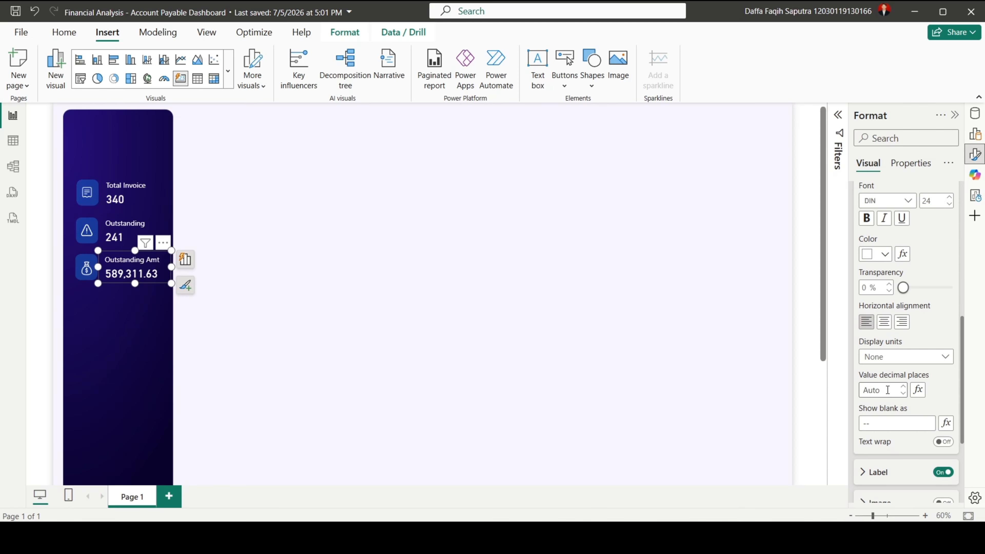
- Format the Outstanding Amount measure in DAX Measures with 0 decimal places and a thousands separator
click(974, 113)
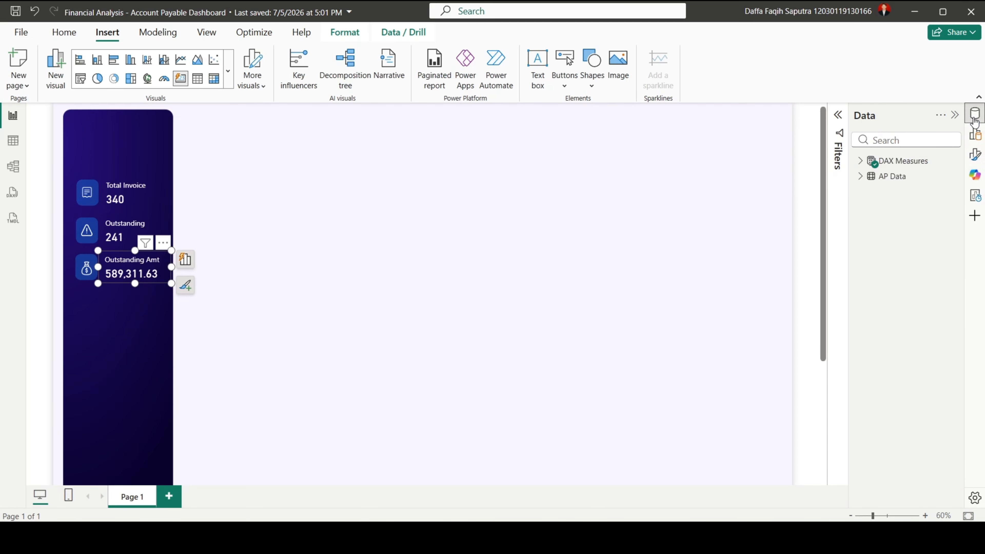
click(912, 160)
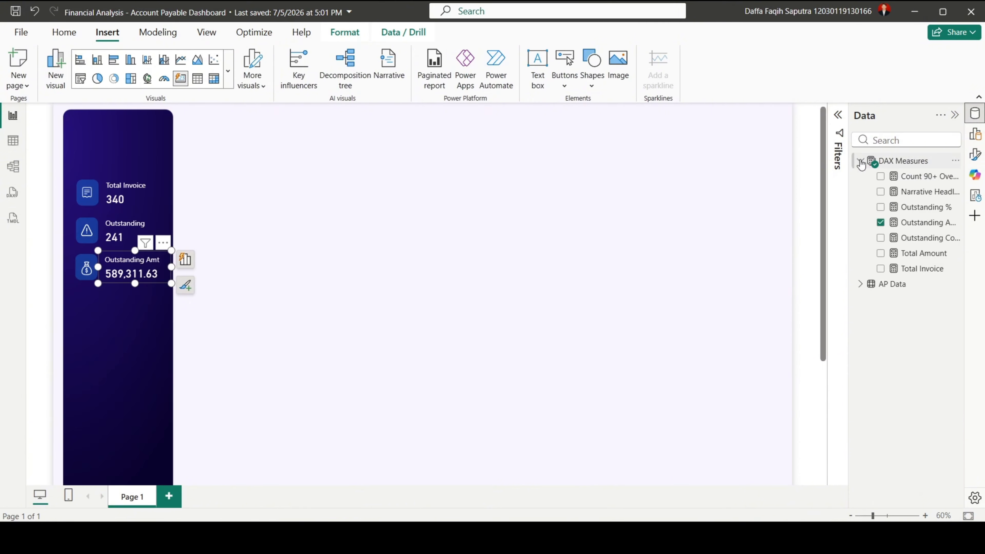
click(922, 228)
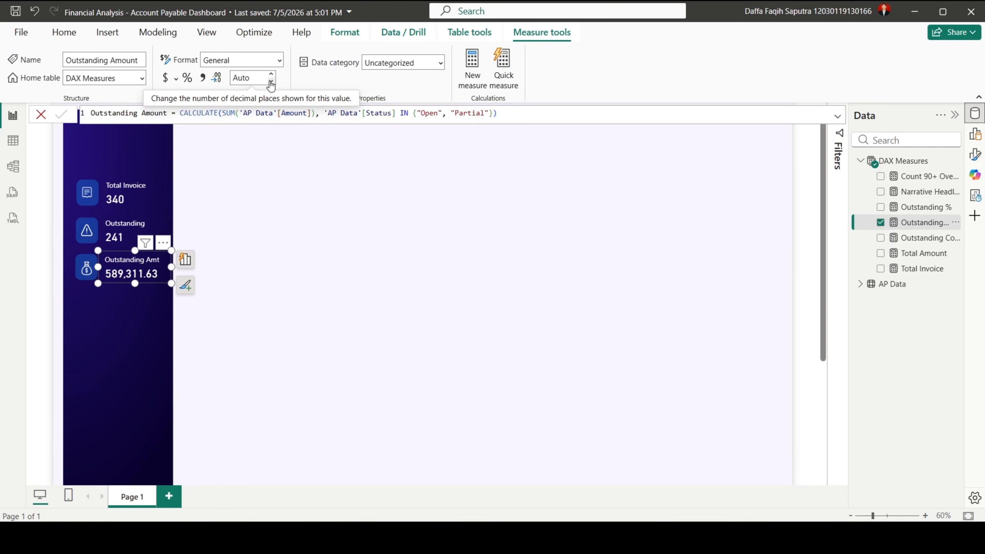
click(247, 76)
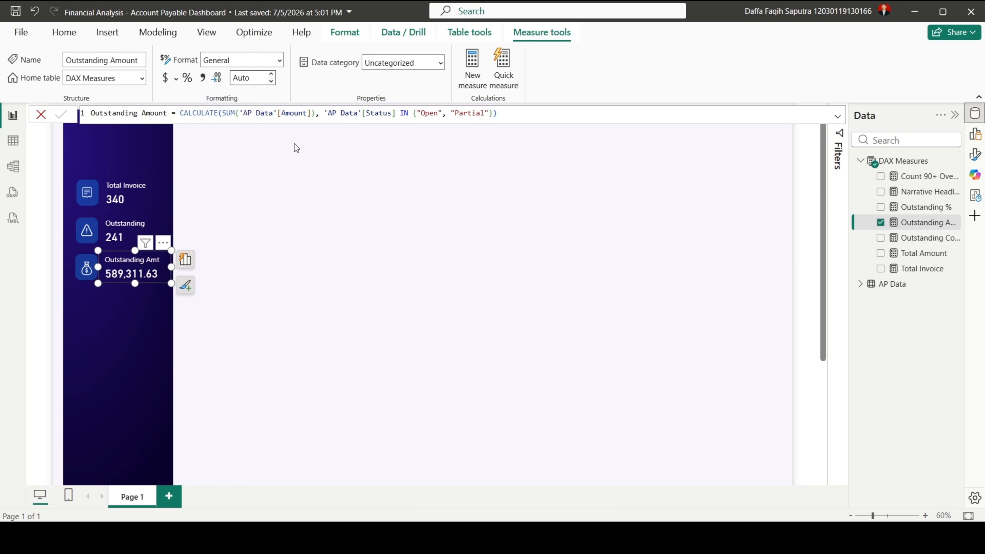
text(0)
key(Return)
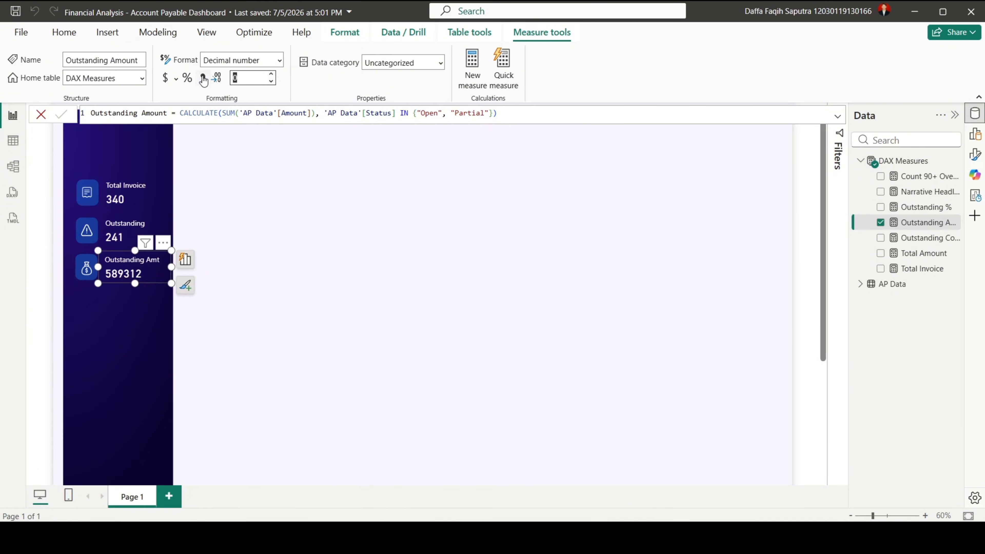
click(204, 80)
click(395, 307)
- Duplicate the Outstanding Amt card with its icon tile, and place the copy directly below as the fourth row
key(ctrl+c)
key(ctrl+v)
drag(200, 295, 119, 310)
- Replace the copied money bag icon in the fourth row with a newly inserted overdue clock image
key(Delete)
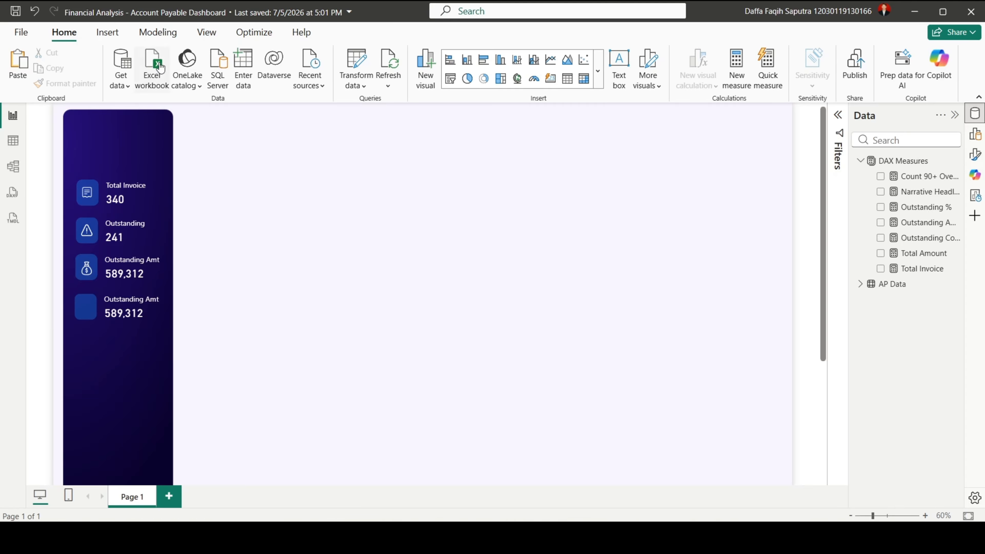
click(108, 32)
click(617, 74)
click(974, 154)
click(877, 341)
scroll(903, 349, down, 1)
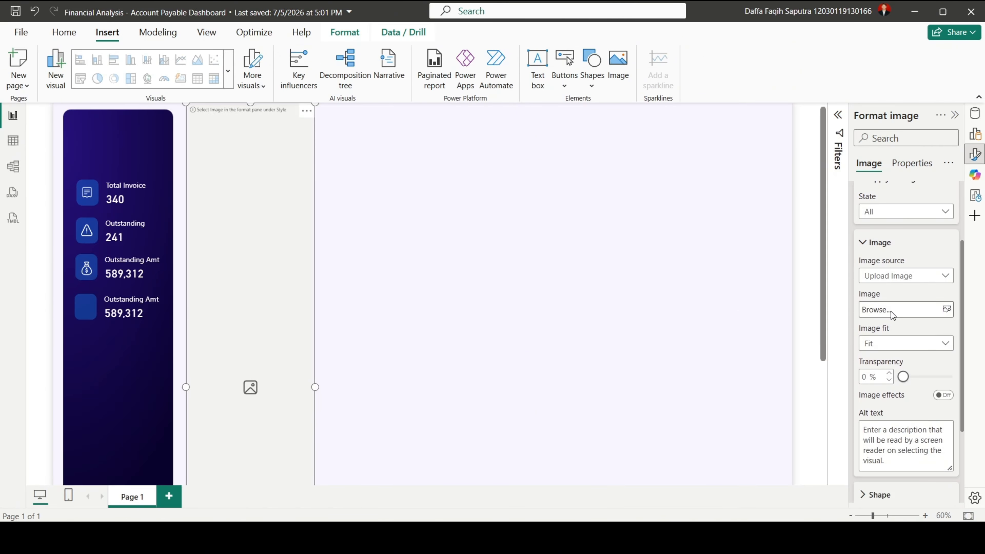
click(891, 309)
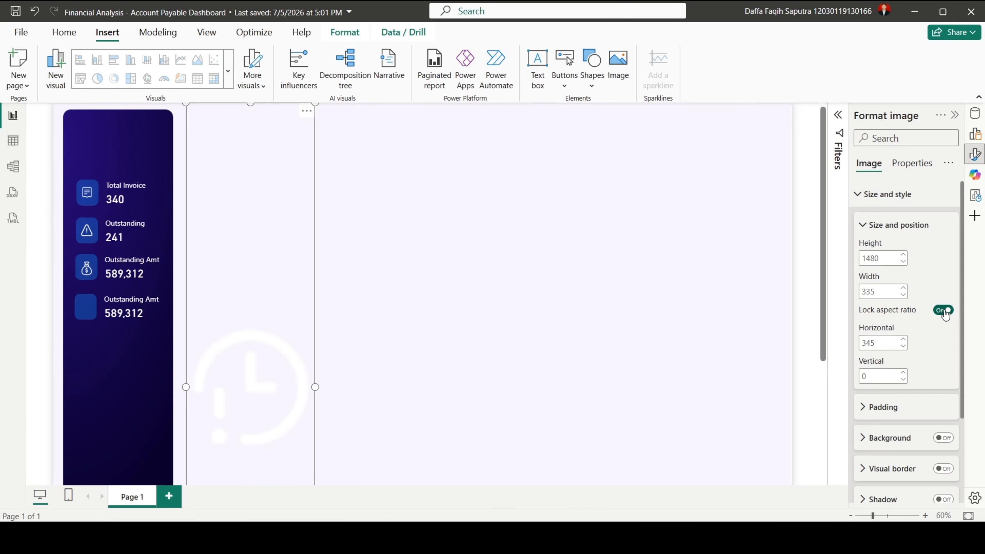
- Resize the clock image to height 40 and width 50 without locked aspect ratio, and place it on the fourth row's tile
text(40)
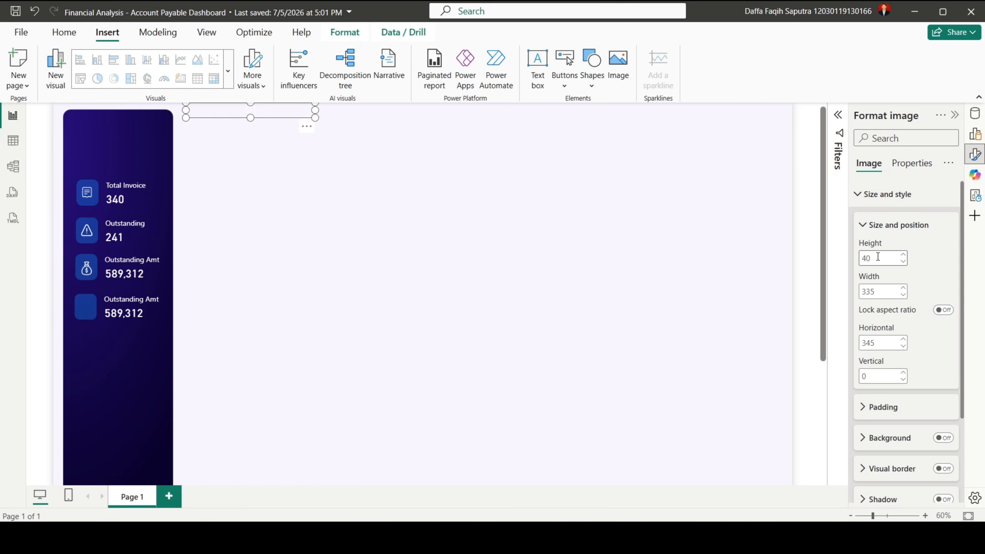
key(Tab)
text(50)
click(492, 189)
drag(197, 112, 88, 310)
- Replace the measure in the fourth-row card with Count 90+ Overdue
click(136, 294)
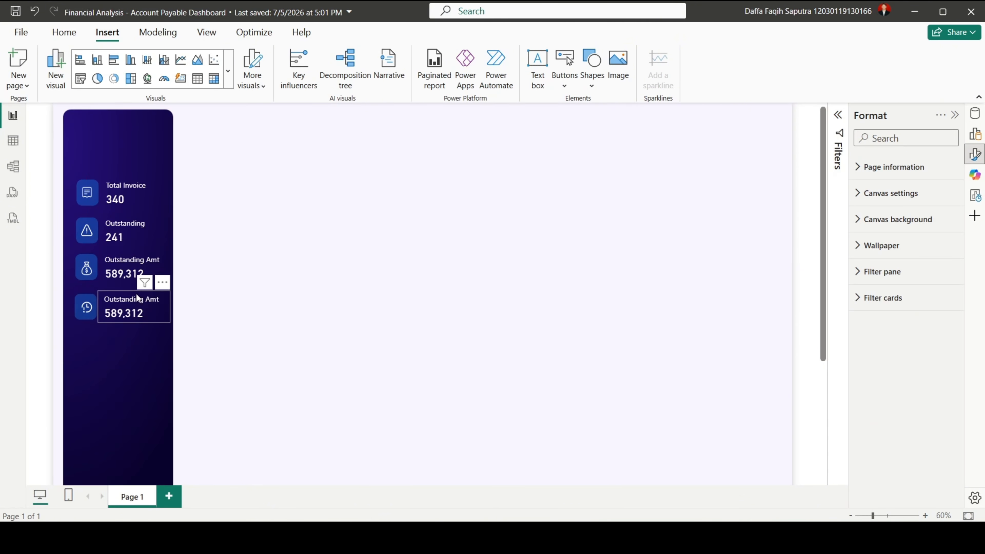
click(975, 134)
click(888, 312)
click(771, 95)
click(975, 154)
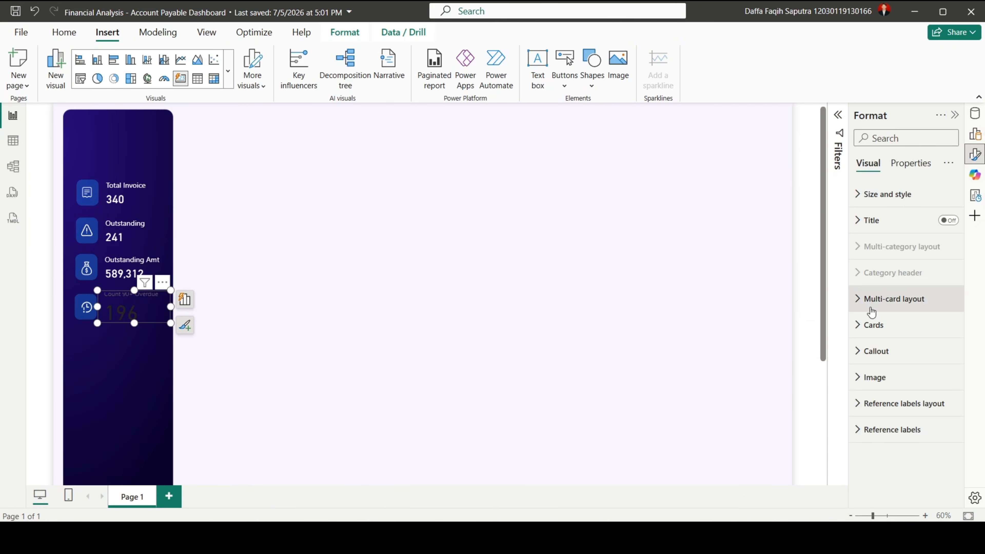
- Format the fourth card's callout value with font size 24 and white color
click(873, 318)
click(882, 228)
click(881, 253)
click(872, 315)
double_click(931, 273)
text(24)
click(874, 327)
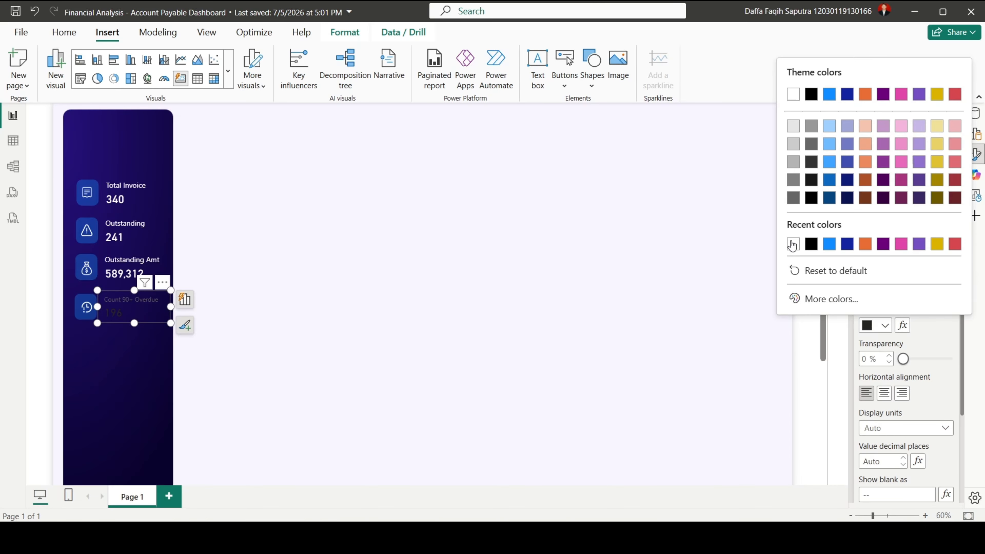
click(793, 245)
- Format the fourth card's callout label with white color, font size 14 and the text Overdue 90+
click(884, 237)
click(894, 332)
scroll(887, 337, down, 3)
click(874, 344)
click(793, 266)
double_click(929, 290)
text(14)
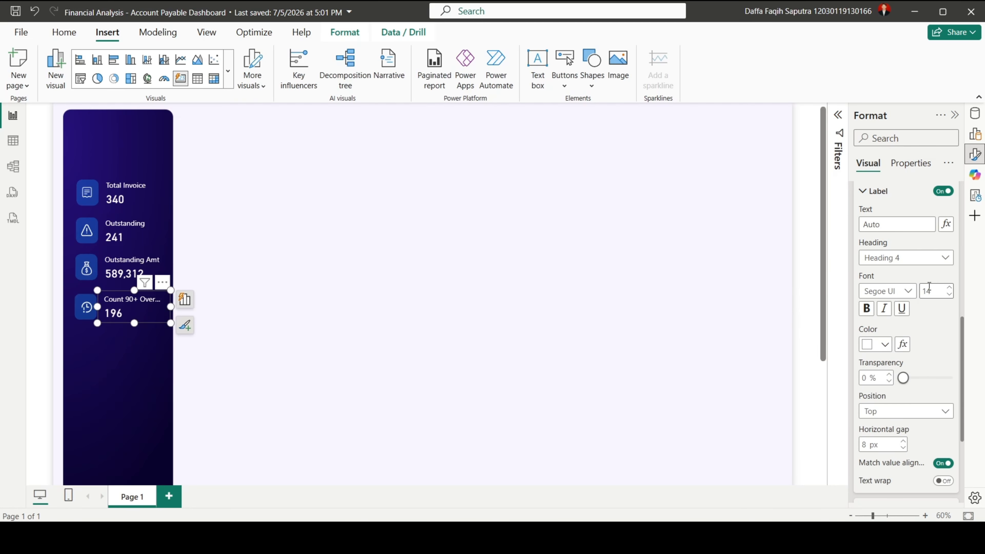
scroll(934, 348, up, 1)
scroll(935, 351, up, 1)
click(895, 282)
text(Overdue 90+)
click(204, 337)
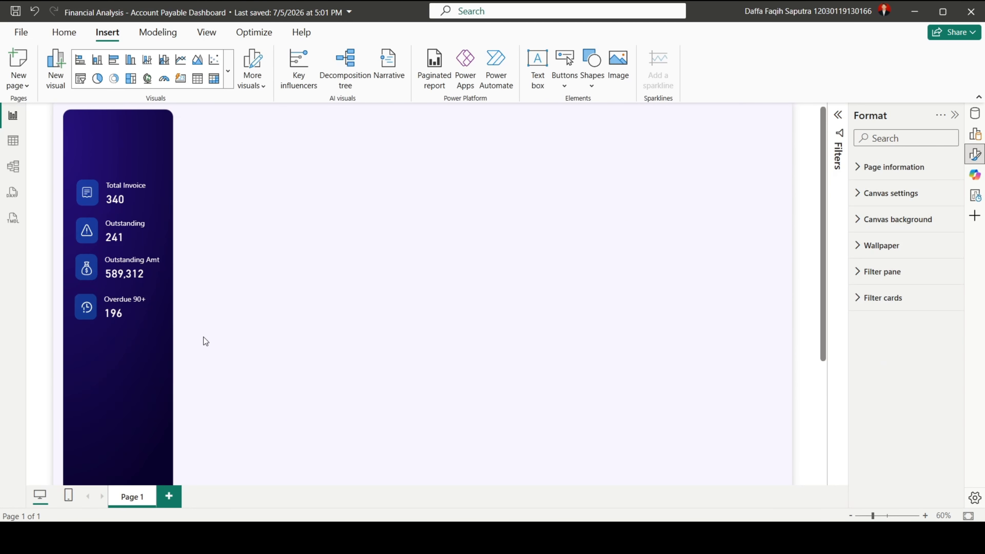
- Group the Overdue 90+ card with its icon tile, and do the same for the Outstanding Amt card
click(122, 306)
right_click(122, 307)
mouse_move(156, 341)
click(279, 343)
drag(223, 299, 74, 248)
right_click(125, 263)
mouse_move(202, 299)
click(295, 303)
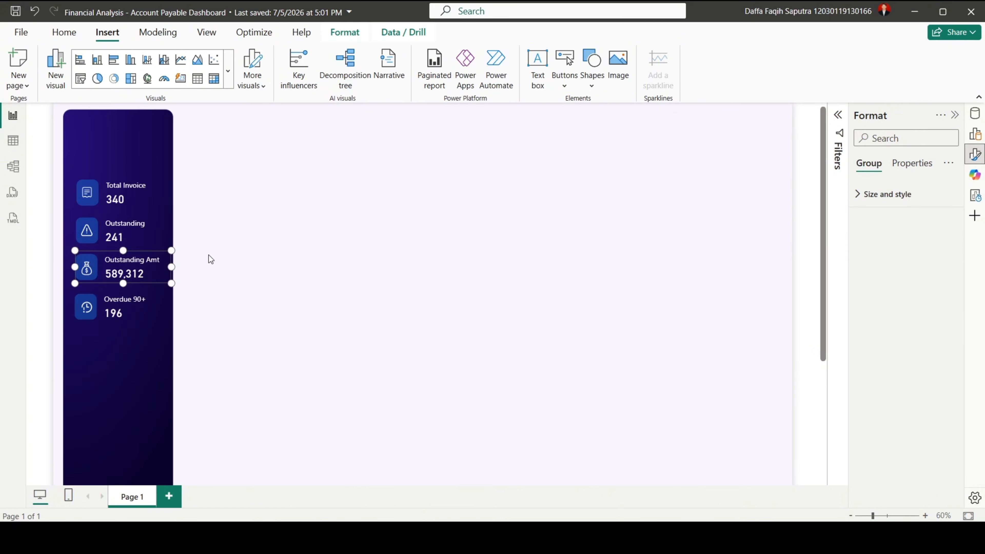
- Group the Outstanding card with its icon tile, and do the same for the Total Invoice card
drag(208, 263, 53, 202)
right_click(125, 223)
mouse_move(171, 264)
click(272, 261)
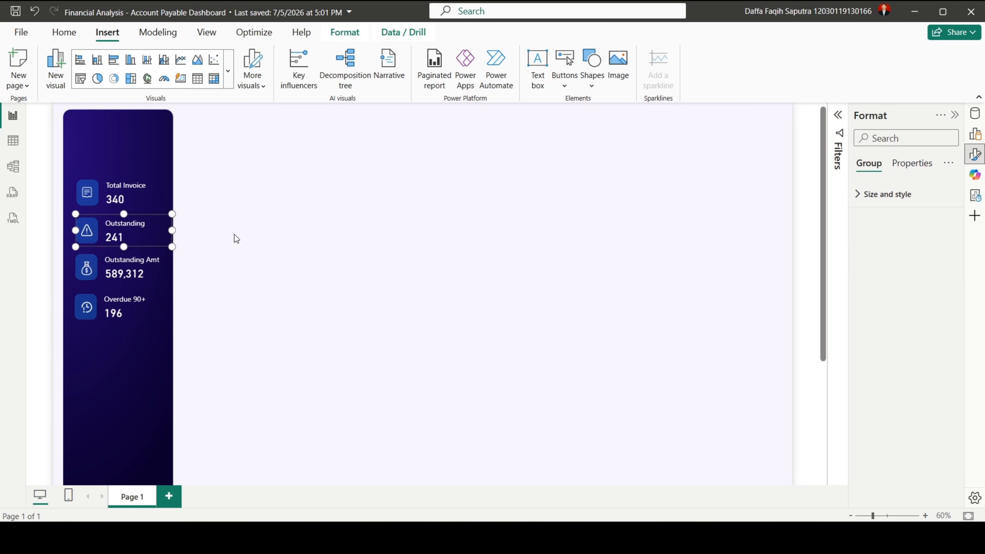
click(223, 231)
drag(224, 234, 43, 155)
right_click(110, 188)
mouse_move(163, 227)
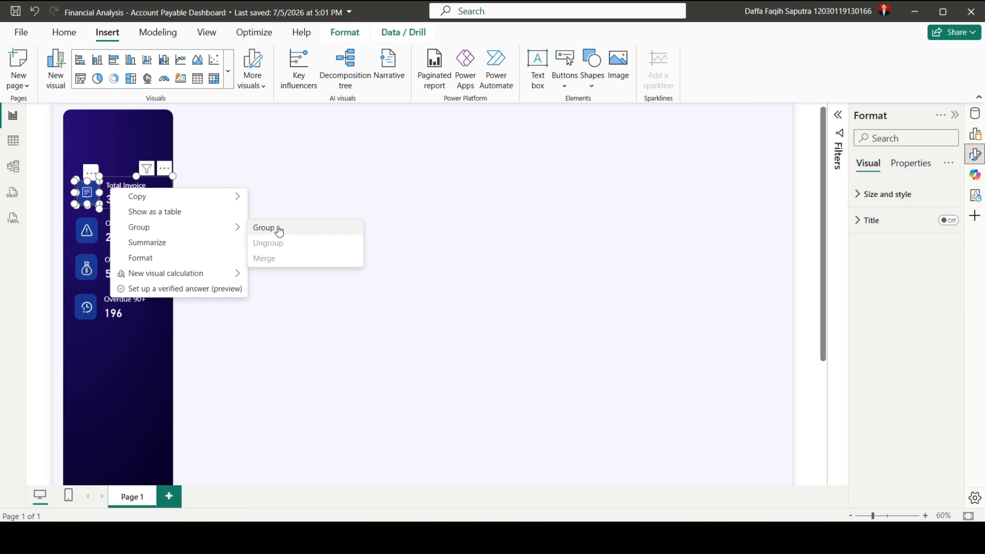
click(277, 228)
- Move the Overdue 90+ group slightly down and align all four KPI groups to the left
drag(130, 312, 132, 319)
ctrl+click(119, 269)
ctrl+click(113, 234)
ctrl+click(110, 198)
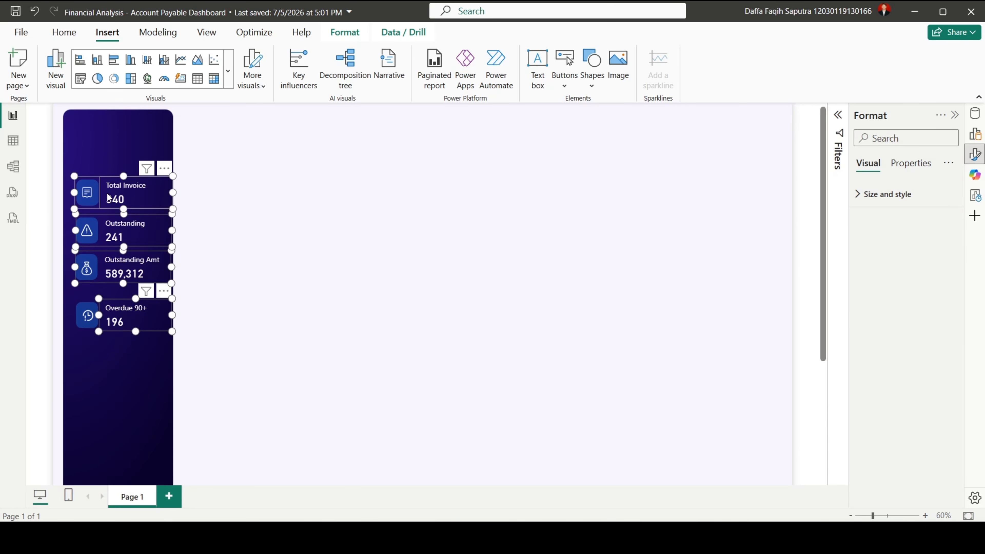
click(139, 312)
ctrl+click(120, 268)
ctrl+click(116, 232)
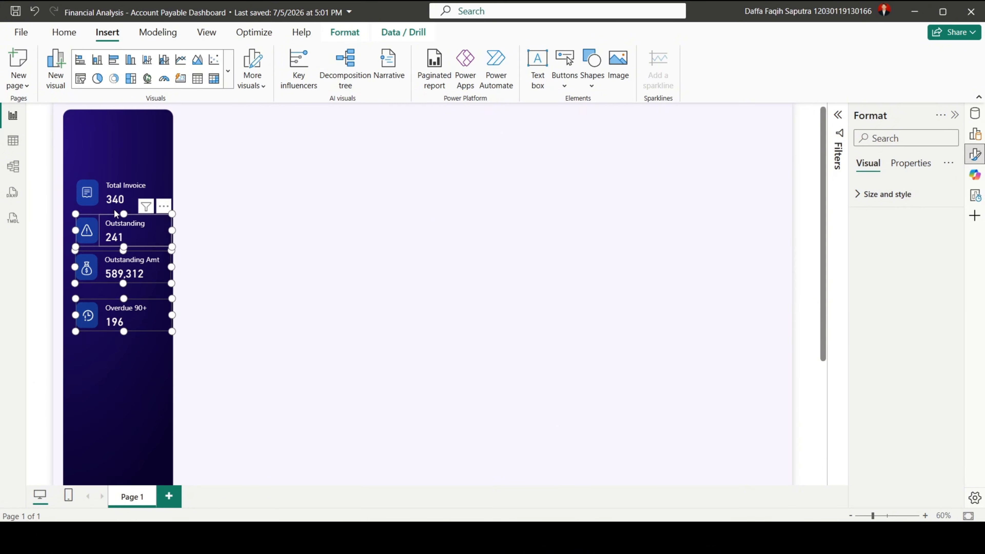
ctrl+click(114, 190)
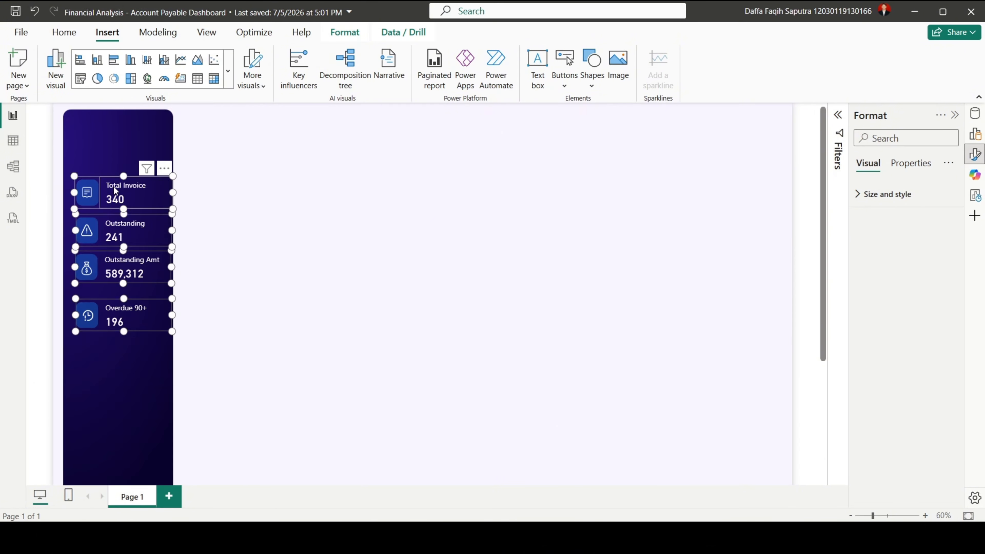
click(349, 34)
click(276, 80)
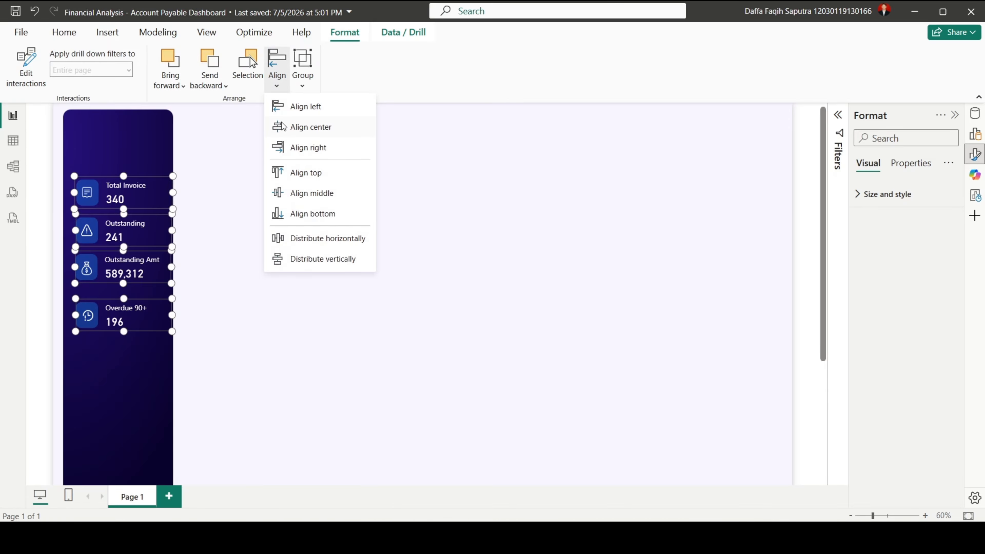
click(305, 107)
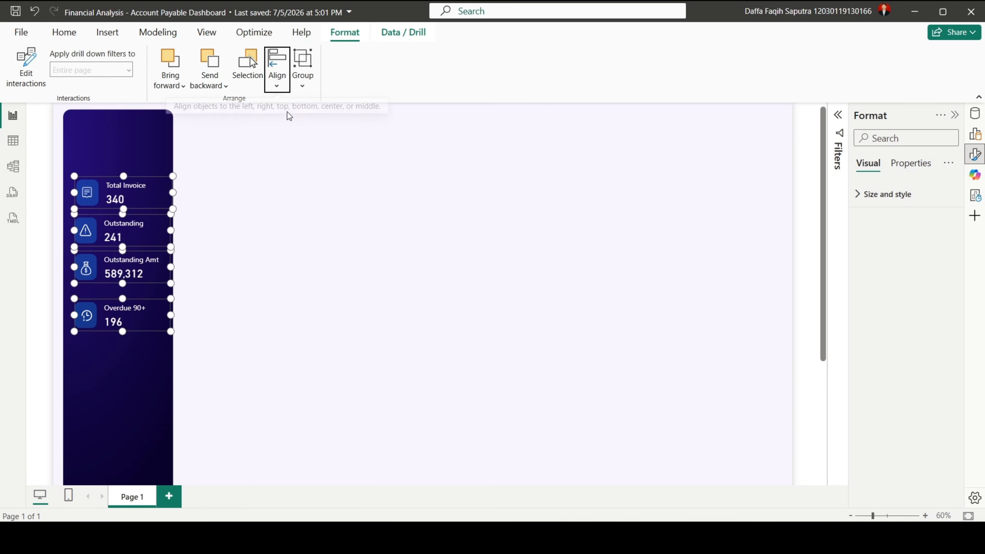
- Distribute the four KPI groups vertically in the navigation pane
click(277, 82)
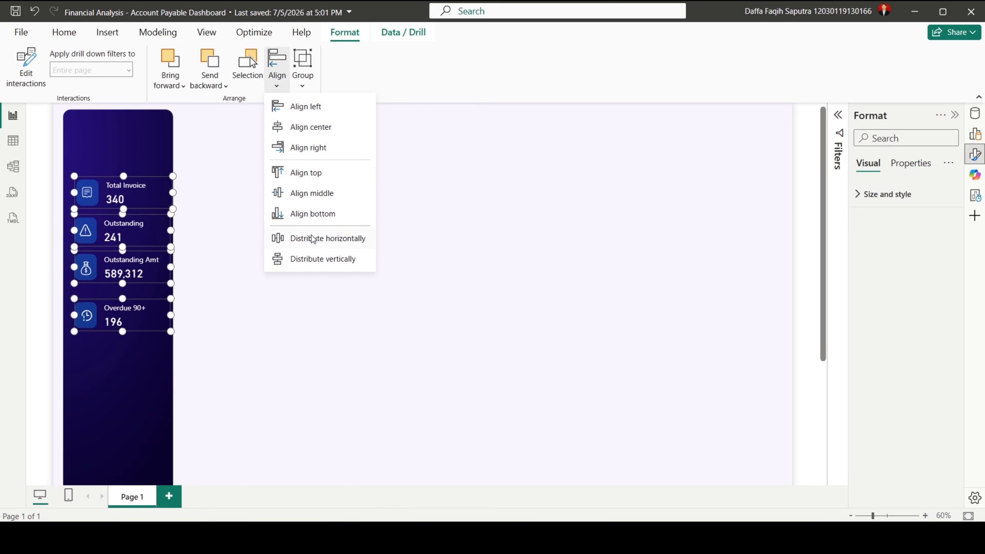
click(317, 259)
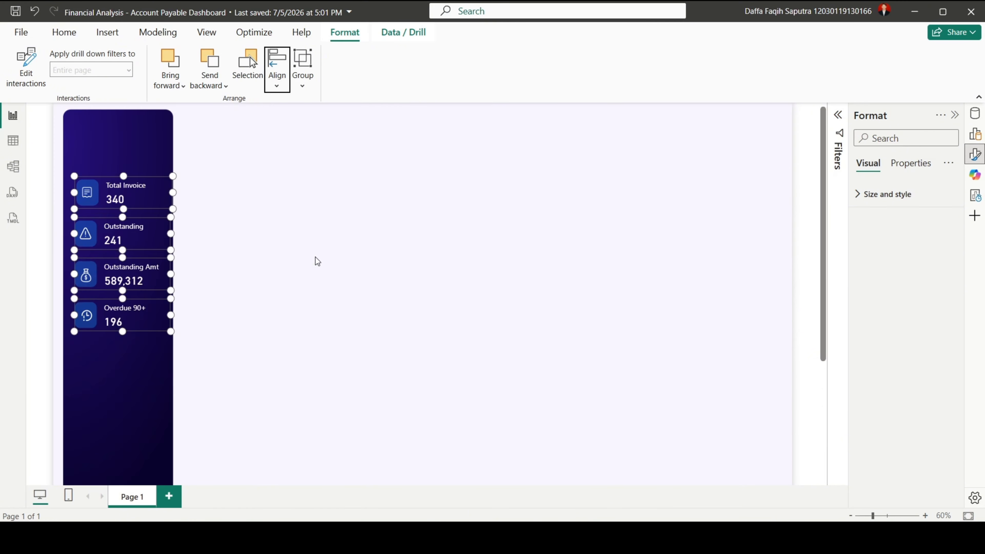
click(269, 280)
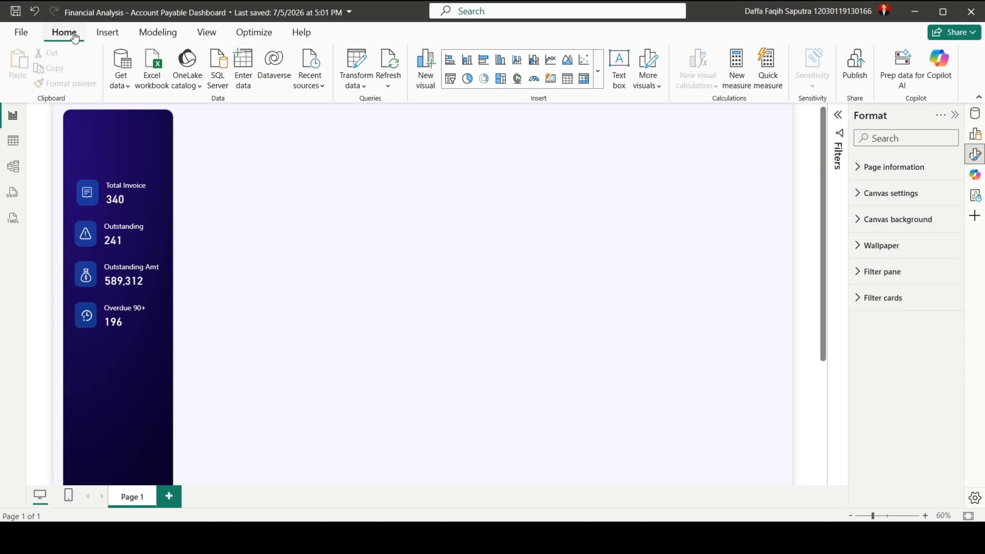
- Add a text box reading Account Payable Dashboard in Segoe (Bold) at font size 28
click(619, 71)
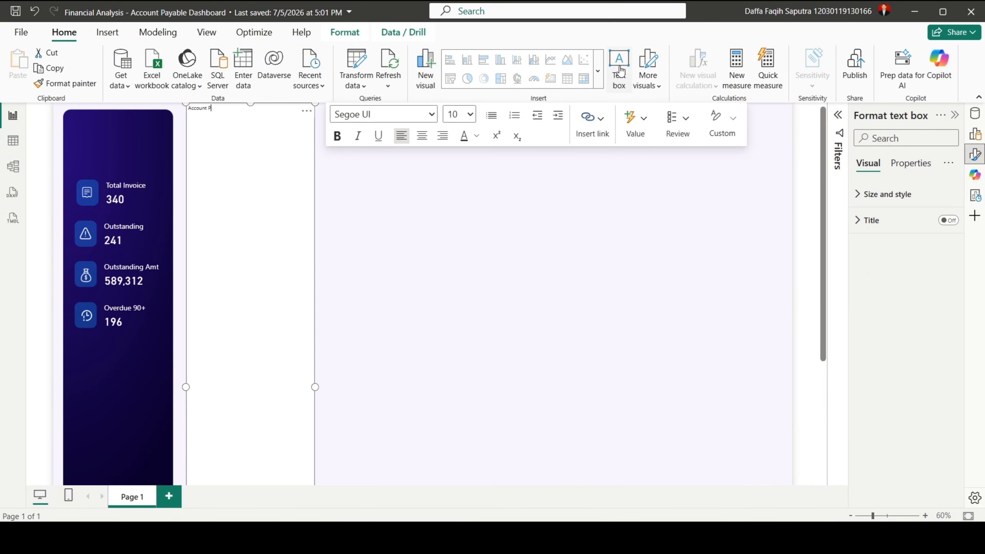
text(Account Payable Dashboard)
key(ctrl+a)
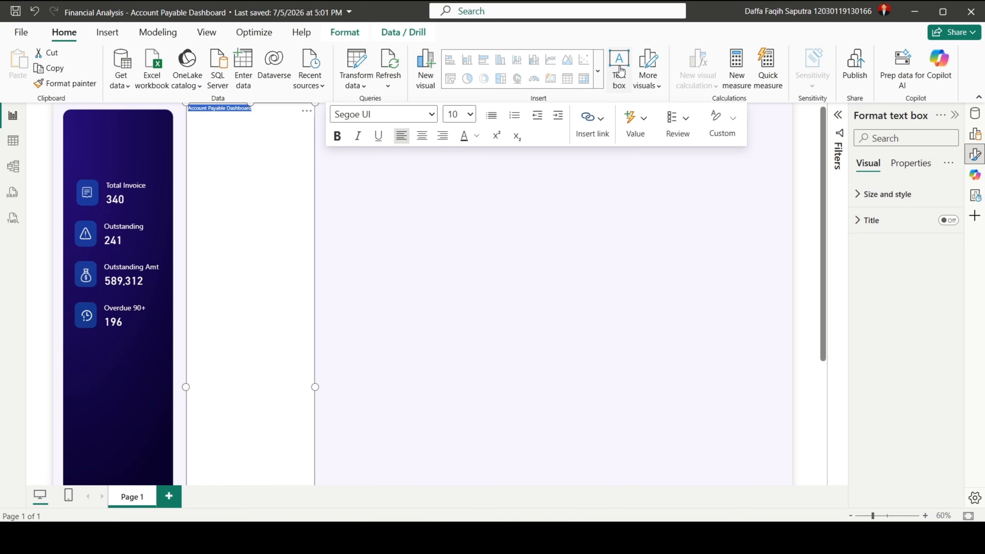
click(400, 115)
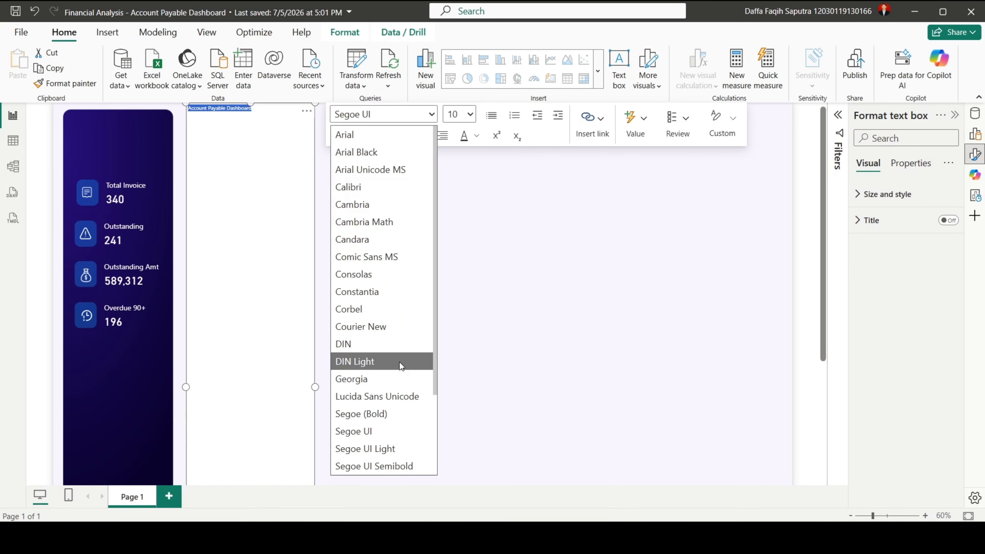
click(398, 413)
click(468, 114)
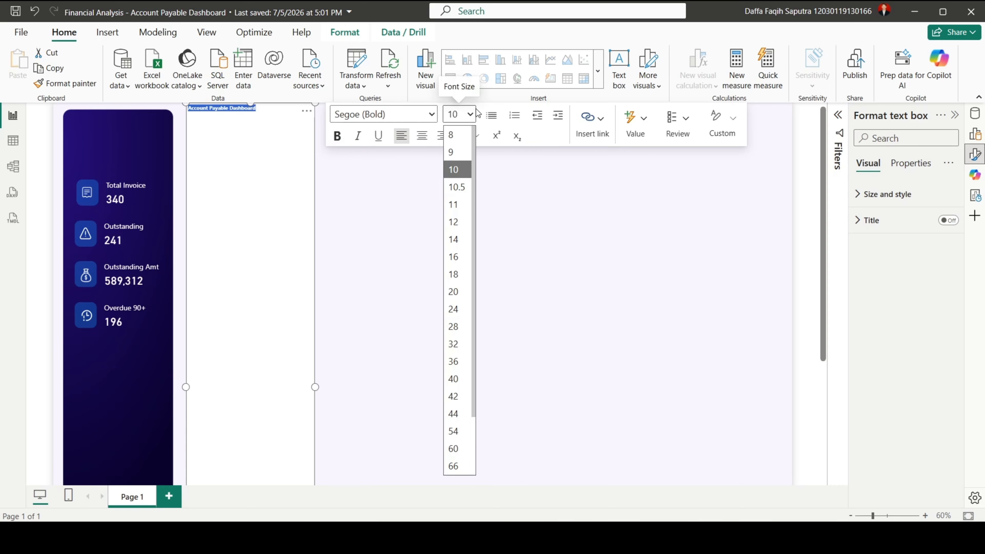
click(468, 332)
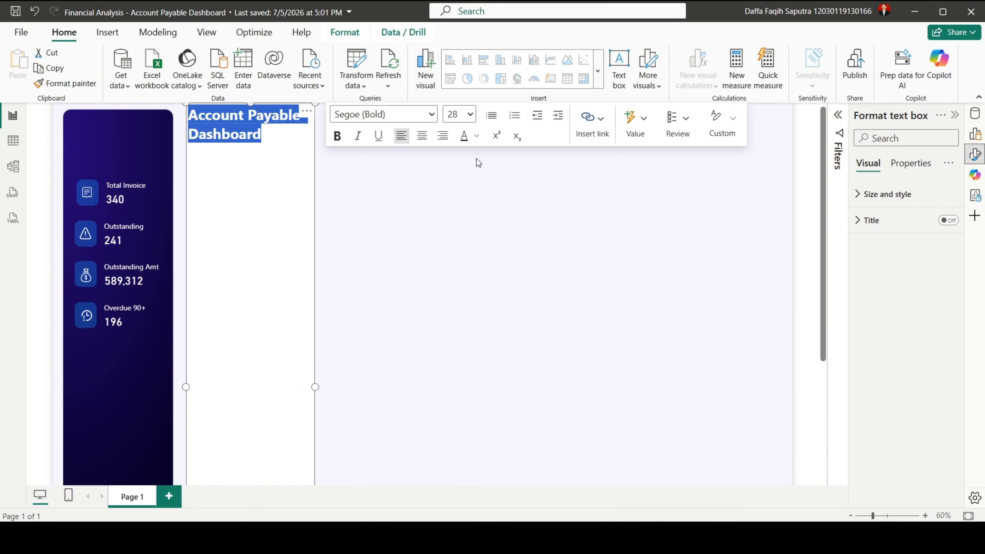
- Color the dashboard title text with hex #28117E
click(476, 136)
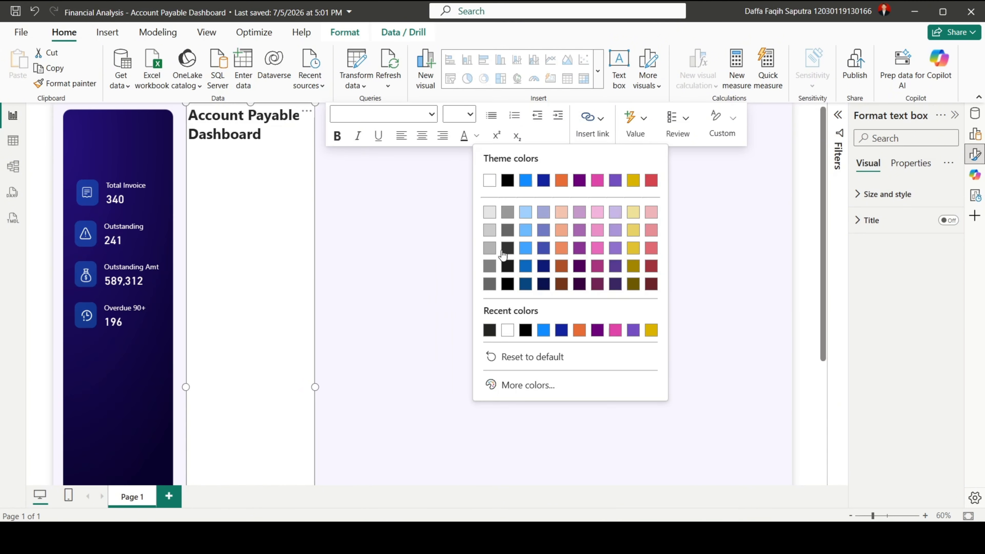
click(518, 384)
text(28)
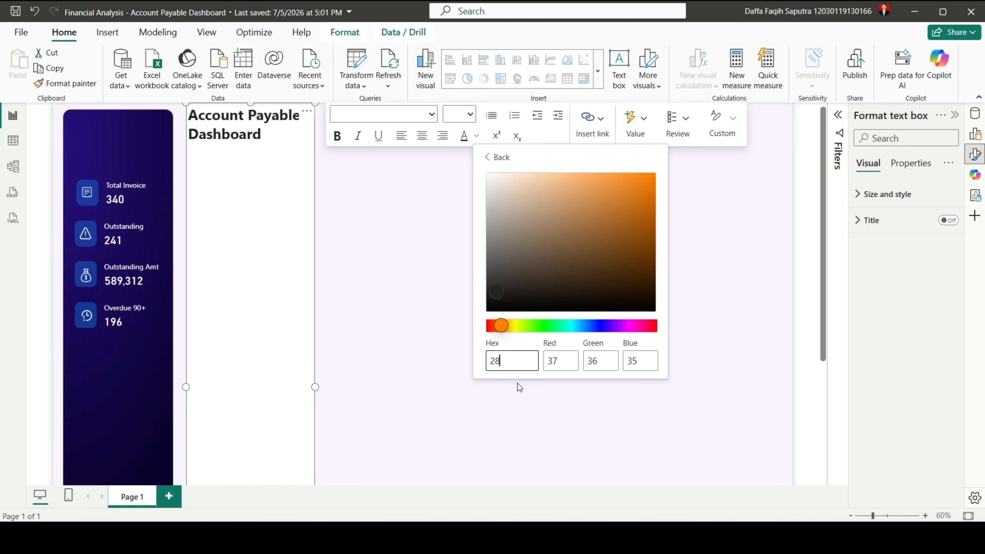
text(117E)
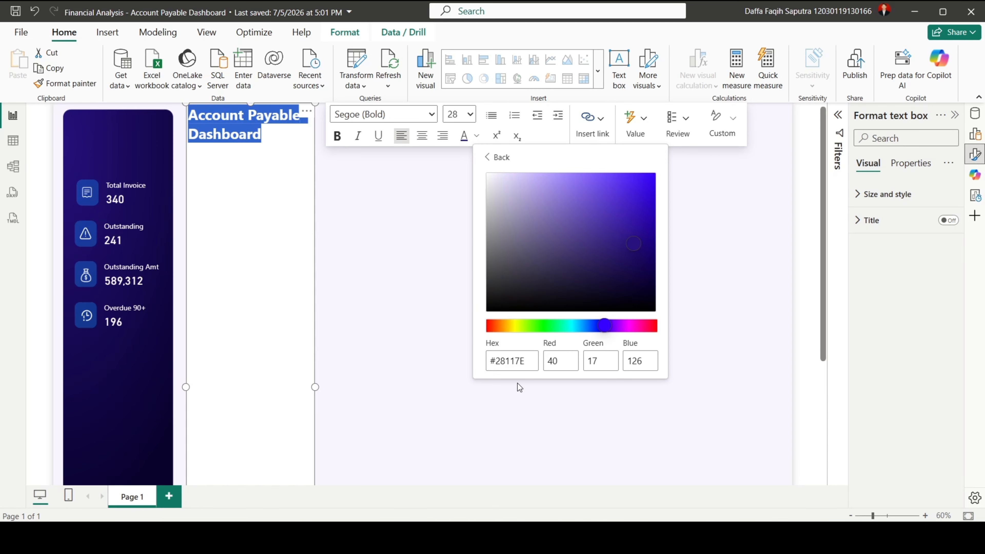
click(733, 341)
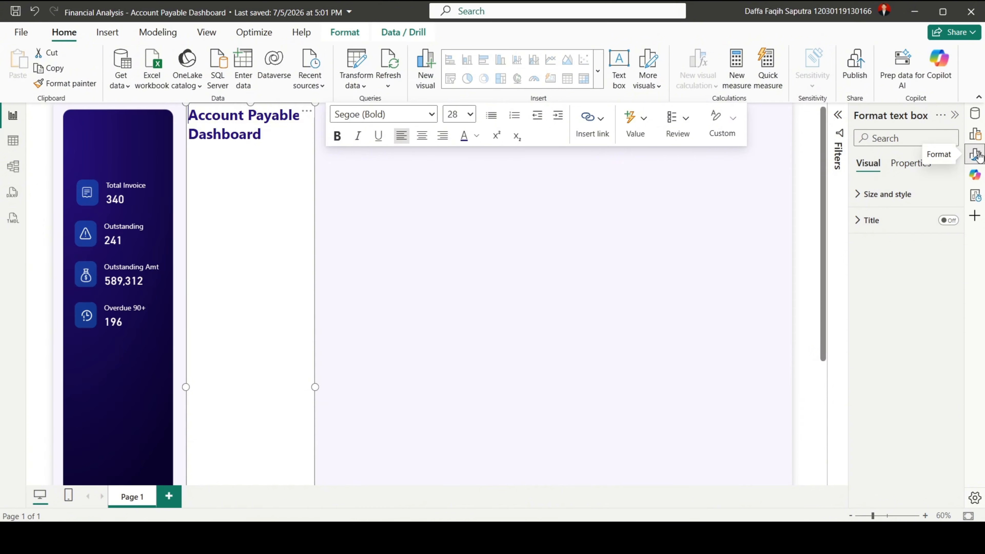
- Set the title text box's height to 65 and width to 540
click(896, 202)
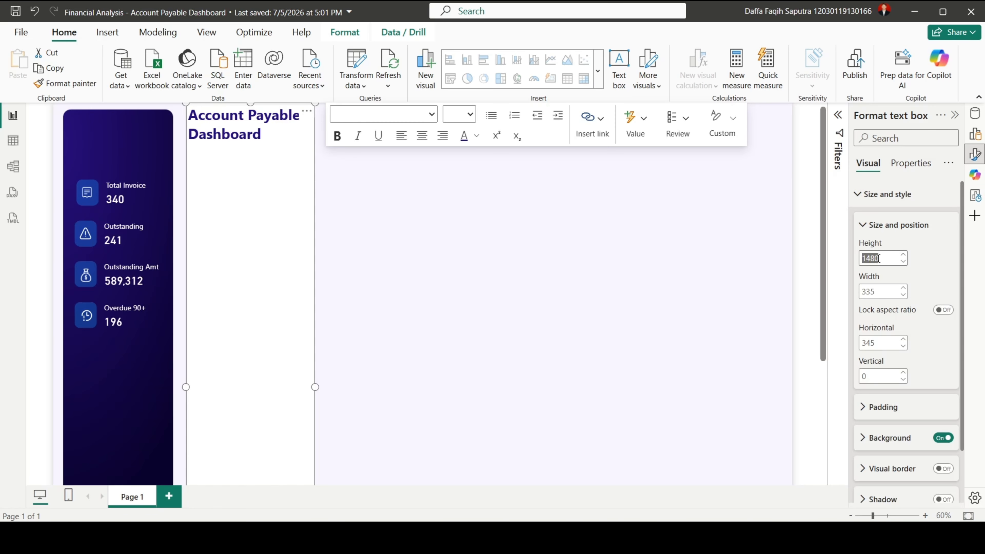
text(65)
key(Return)
double_click(875, 292)
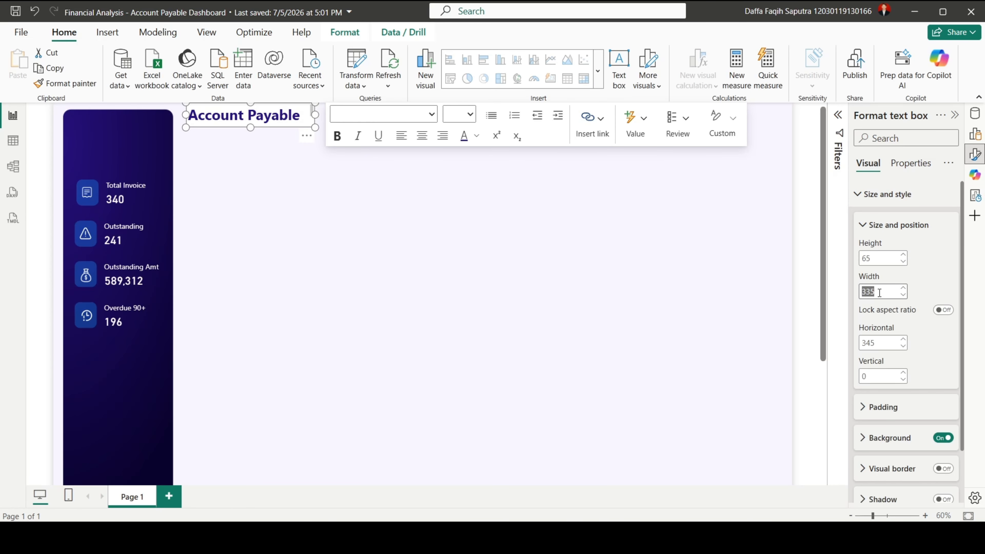
text(540)
key(Return)
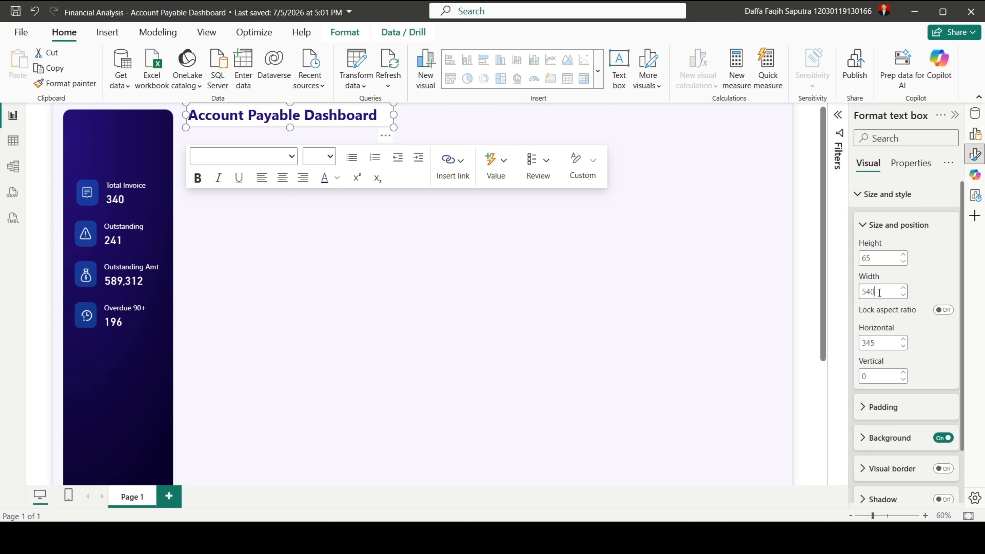
- Turn off the title text box's background and move it slightly down beside the top of the navigation pane
click(942, 438)
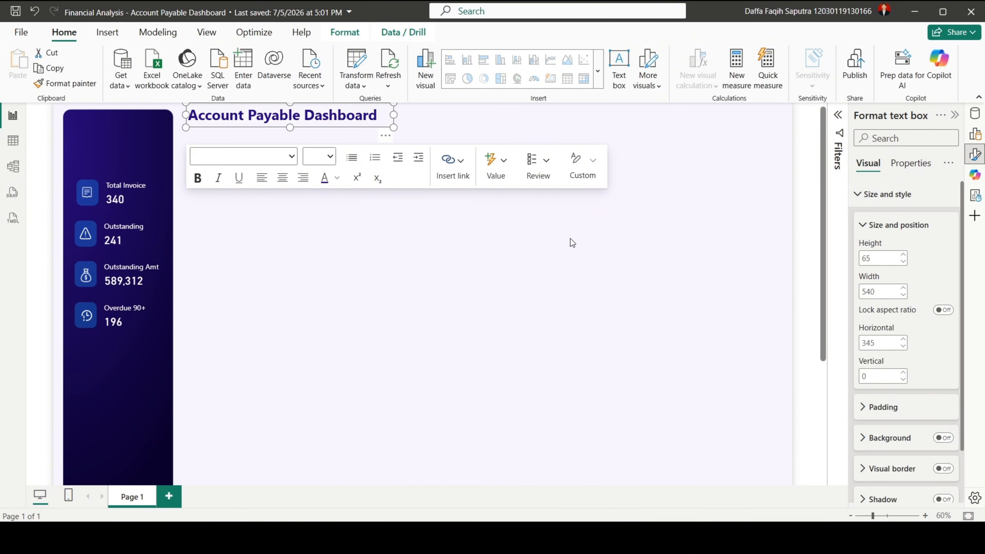
drag(383, 131, 383, 138)
click(440, 318)
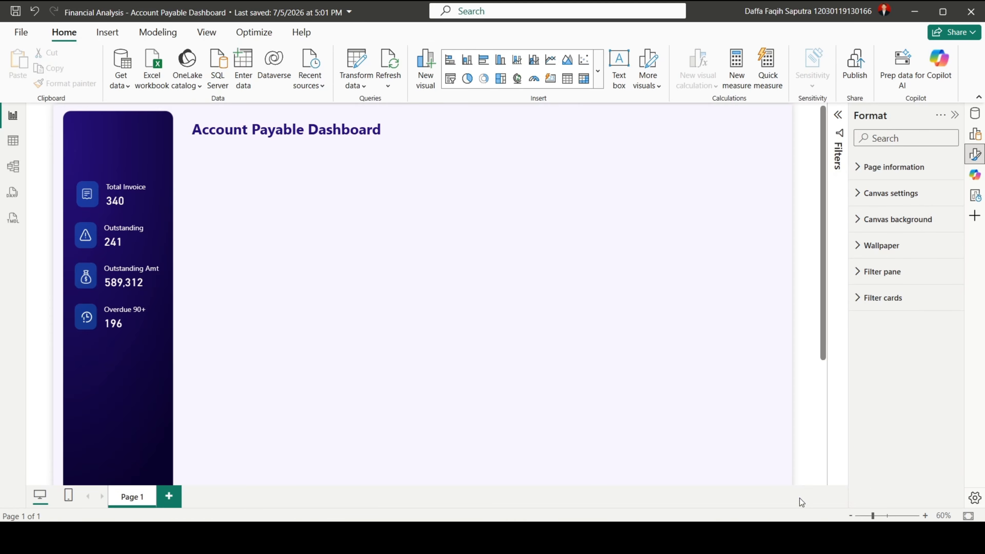
click(850, 516)
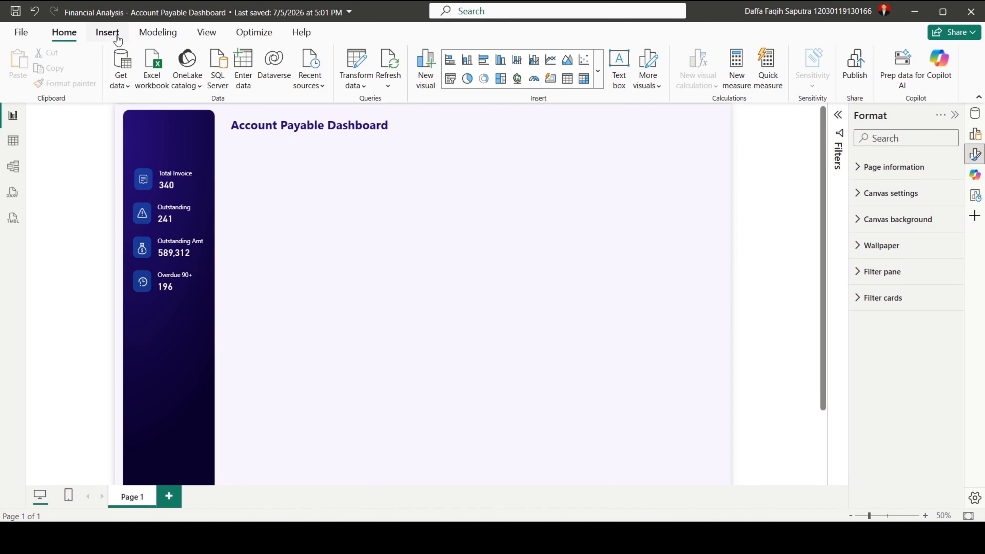
- Insert a rounded rectangle shape and set its height to 460 and width to 1040
click(116, 37)
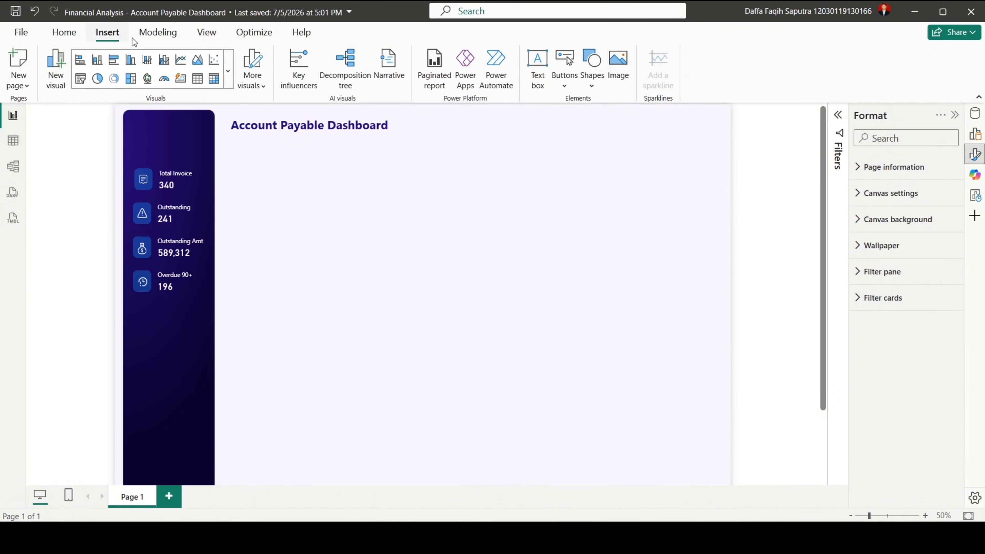
click(595, 88)
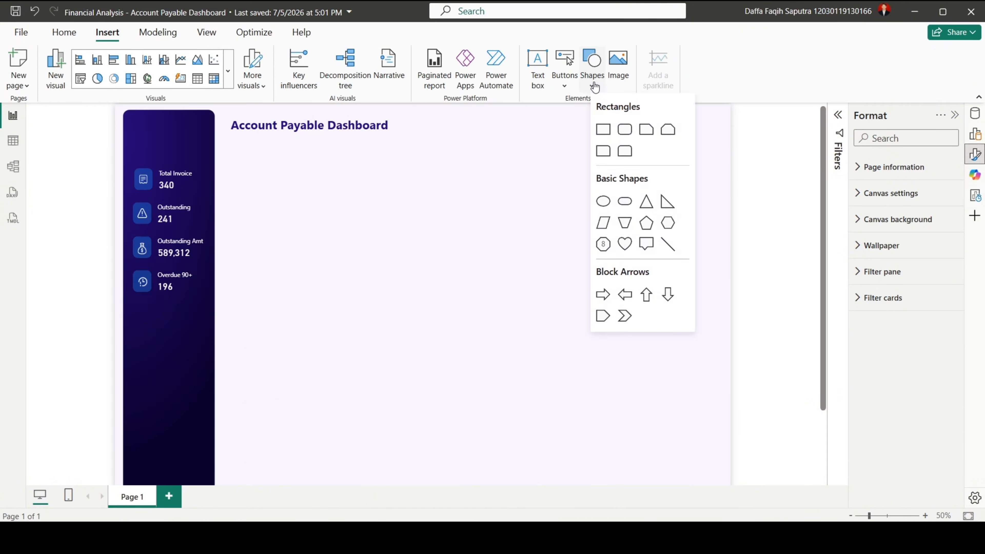
click(625, 130)
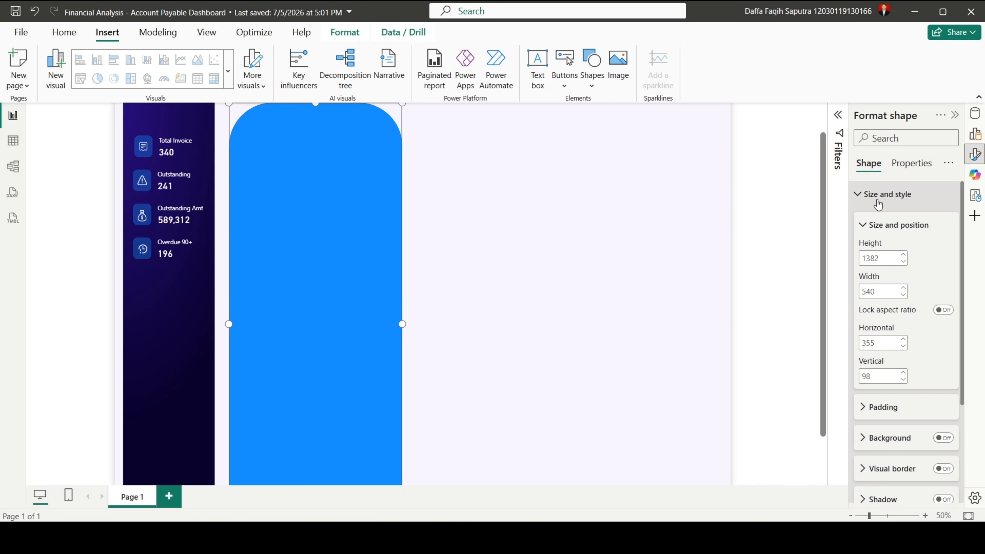
double_click(873, 258)
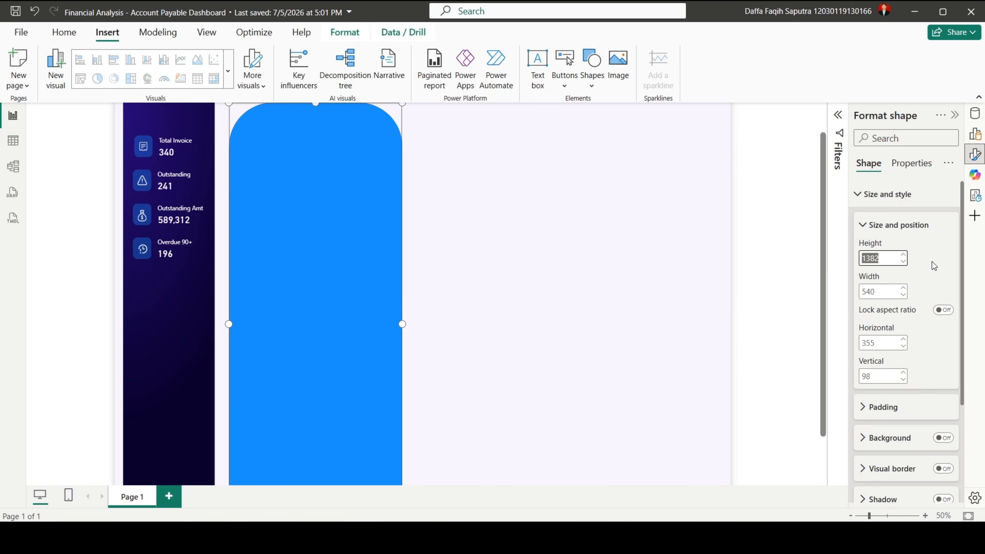
text(460)
key(Return)
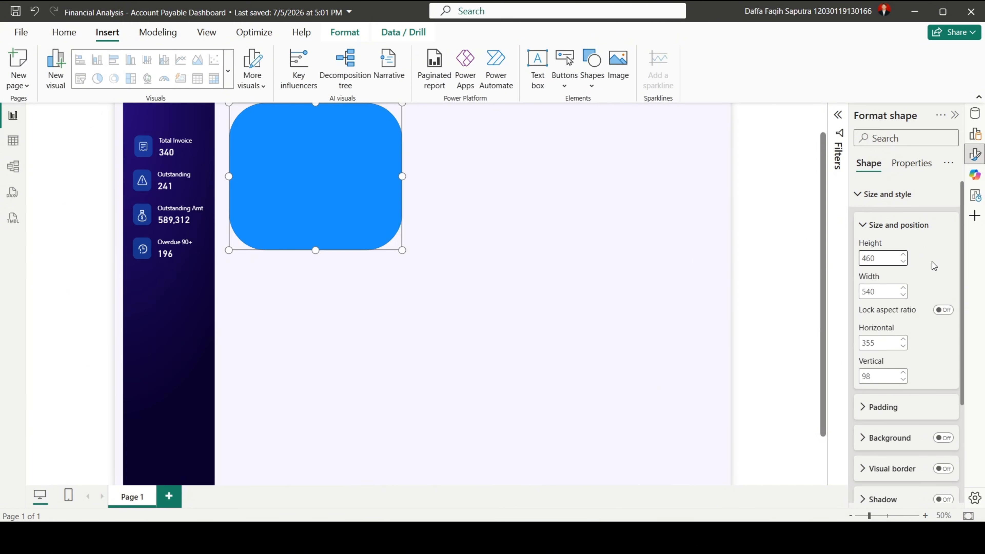
double_click(869, 291)
text(1040)
key(Return)
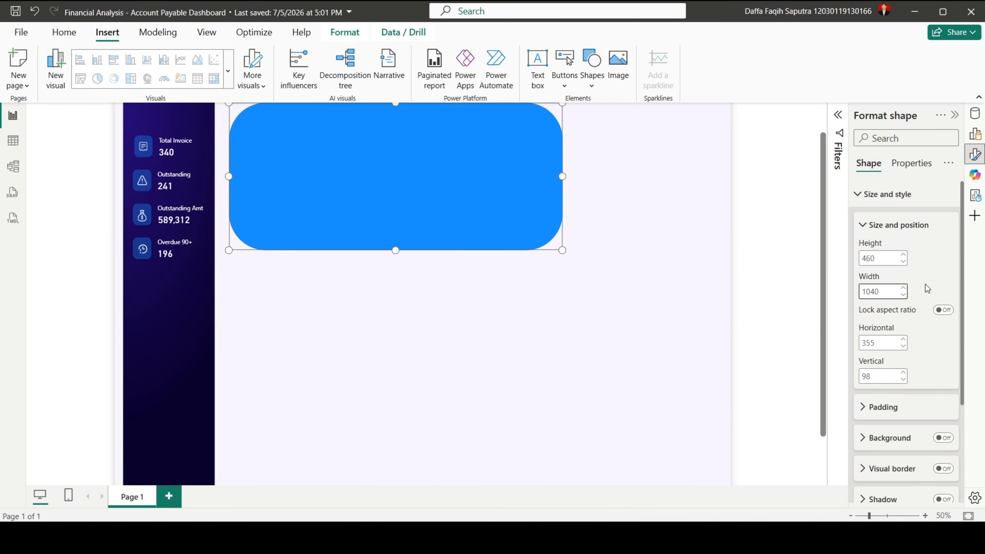
- Change the shape type to Rounded rectangle (px) with a corner radius of 20 px
click(893, 197)
click(877, 246)
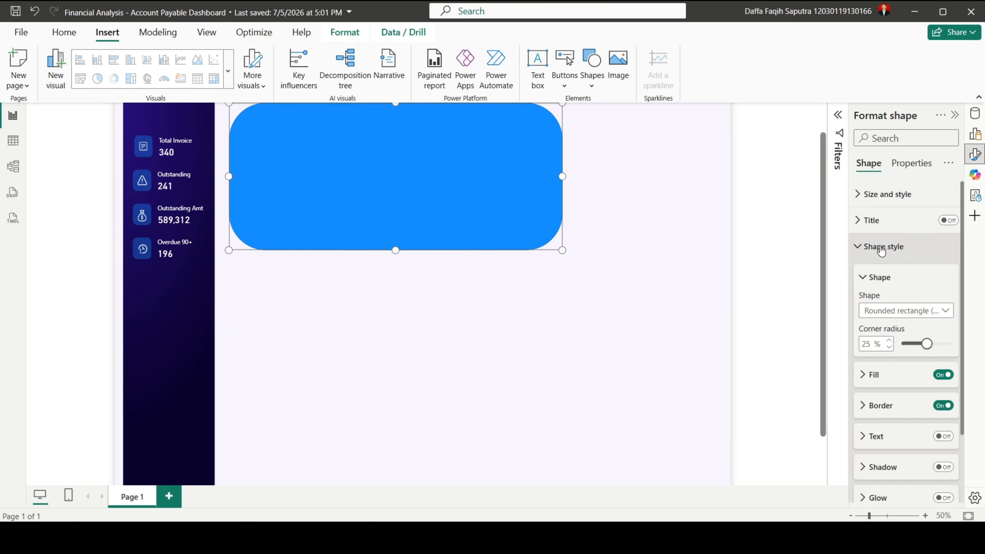
click(907, 311)
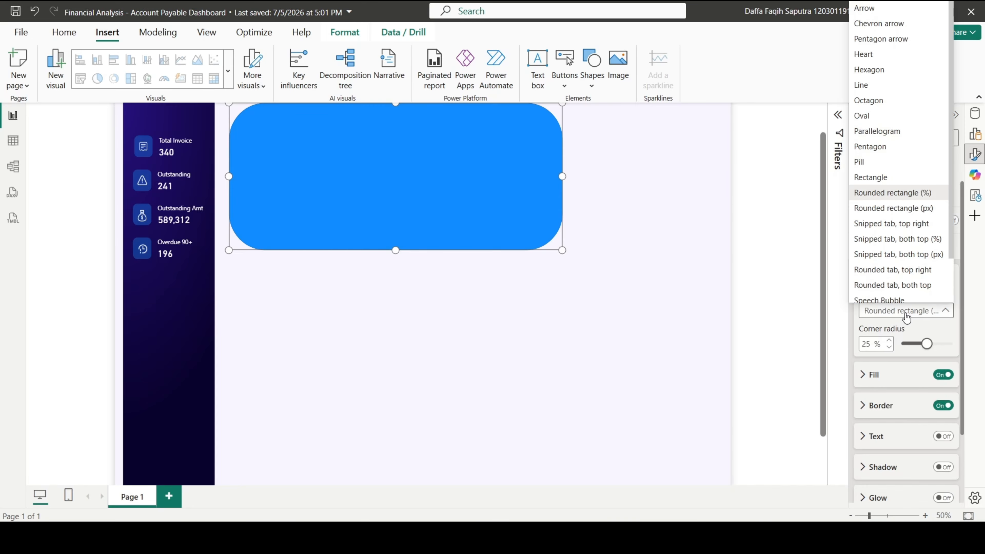
click(927, 210)
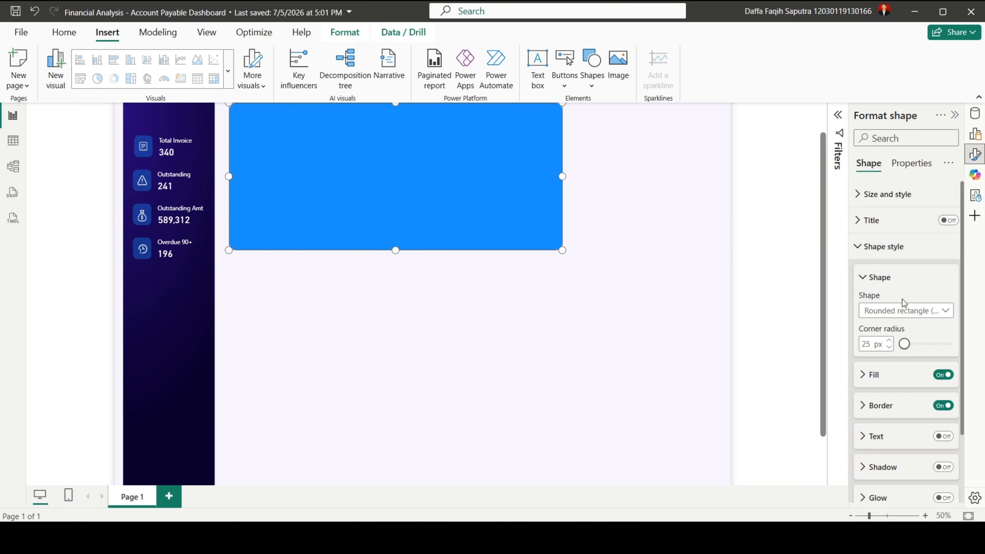
double_click(879, 343)
- Turn off the rounded rectangle's border and fill it with white
click(943, 406)
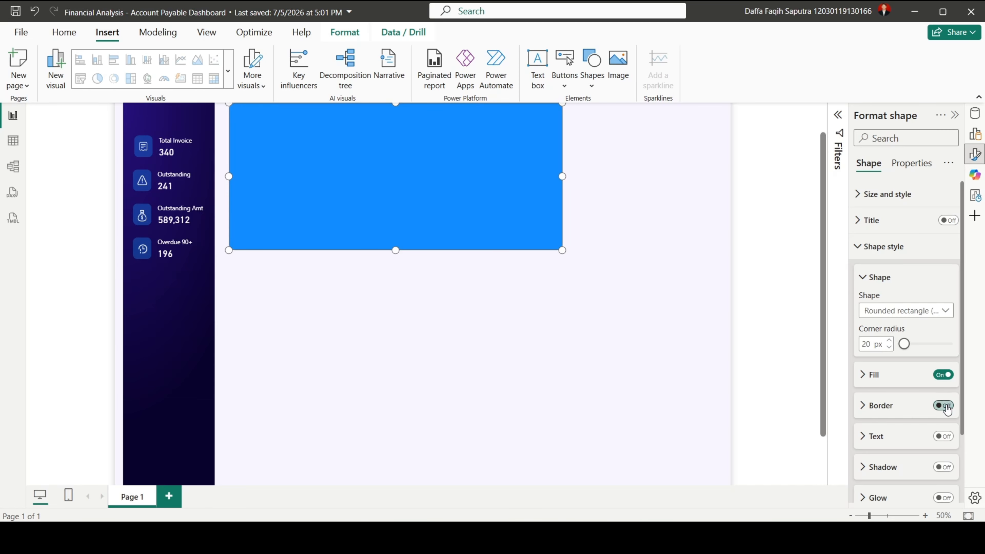
click(874, 375)
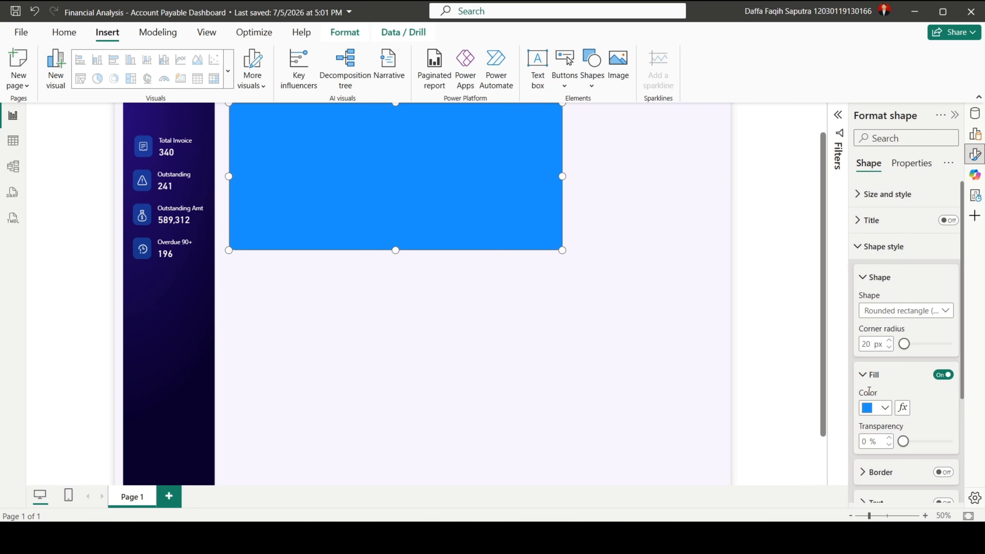
click(870, 408)
click(811, 326)
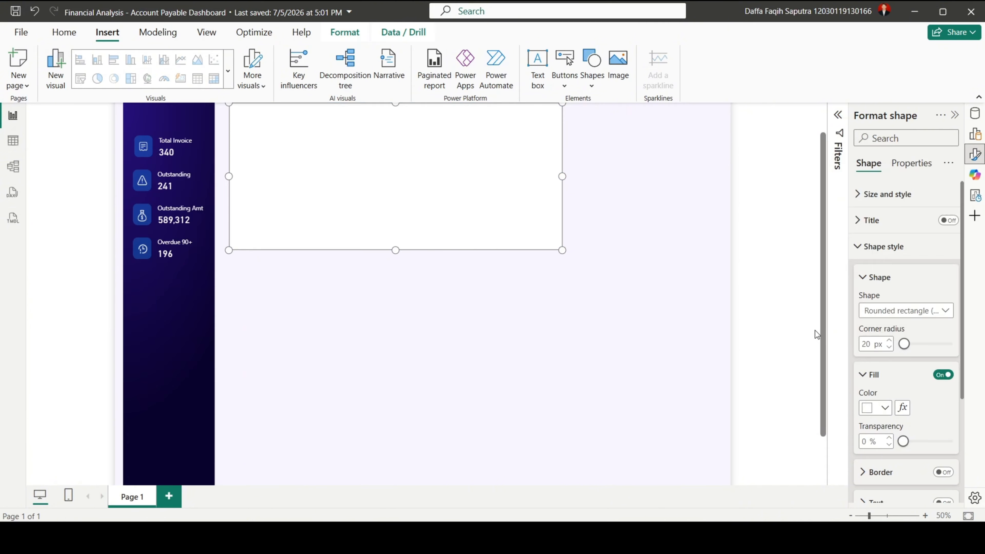
- Position the white rectangle just below the dashboard title, beside the dark side pane
scroll(697, 239, up, 1)
drag(473, 190, 468, 194)
click(414, 312)
click(399, 132)
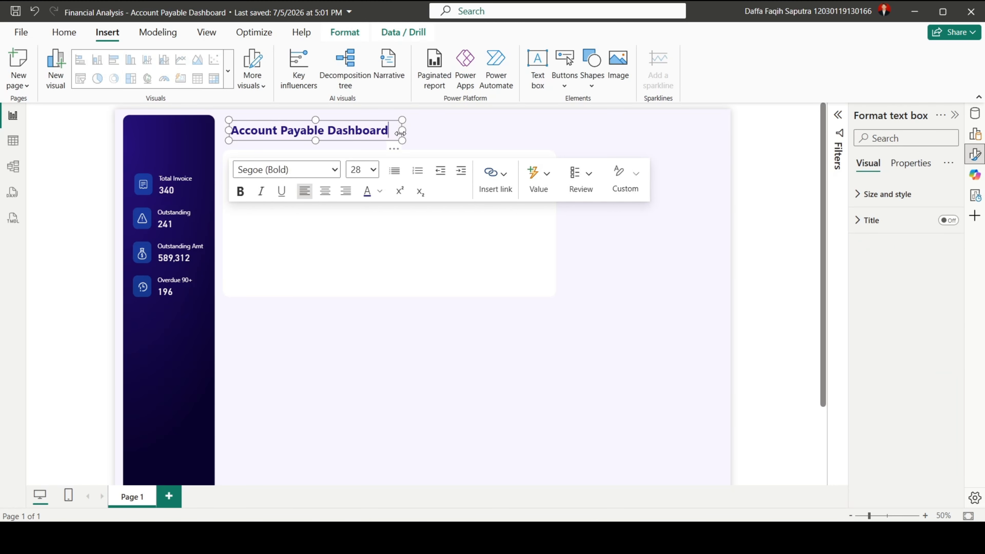
click(403, 136)
drag(421, 242, 422, 239)
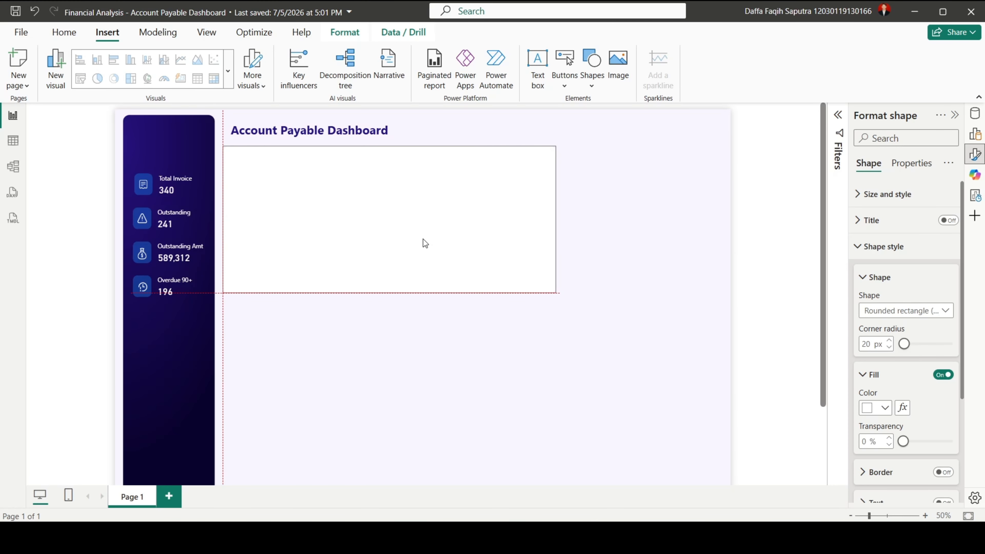
click(429, 367)
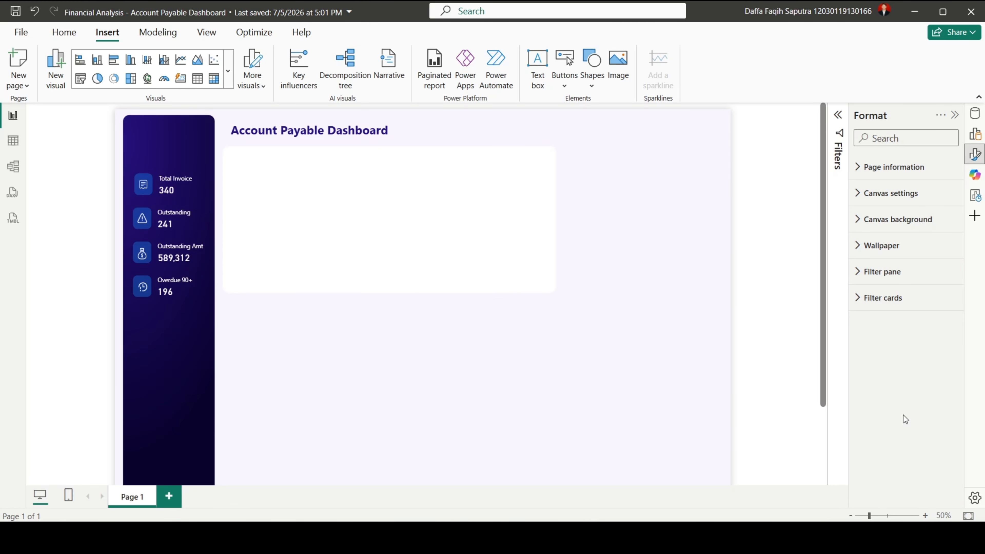
- Add a line and clustered column chart with YearMonth from AP Data on the X-axis
click(975, 135)
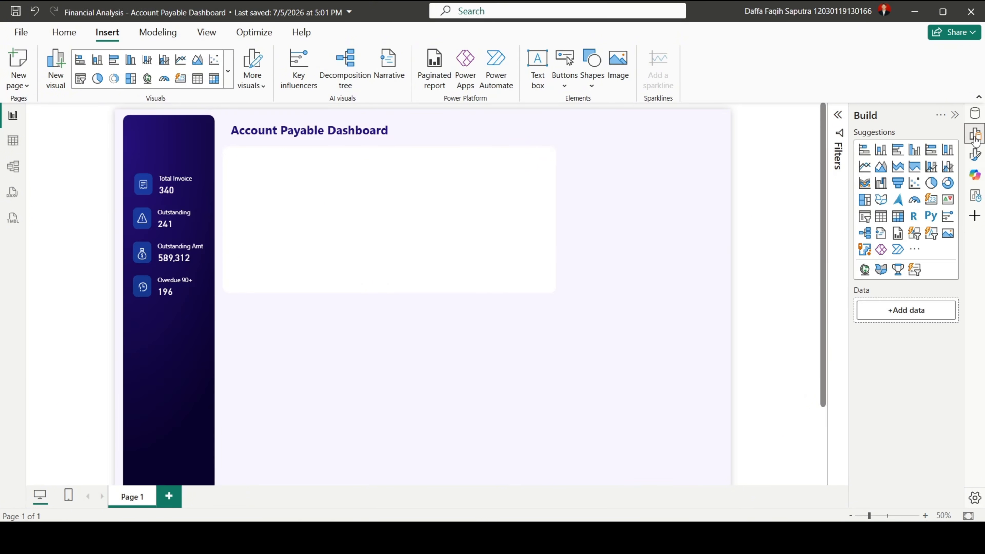
click(948, 168)
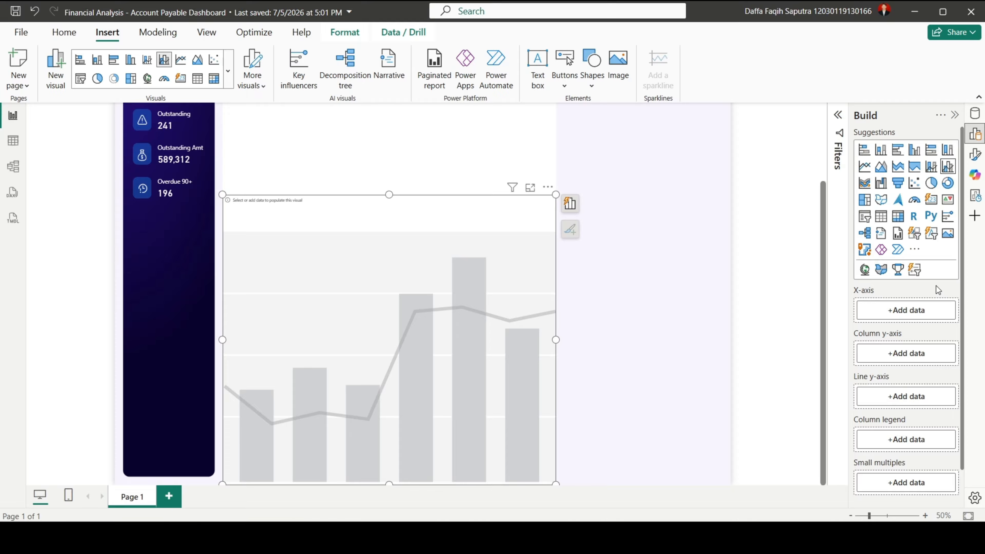
click(904, 314)
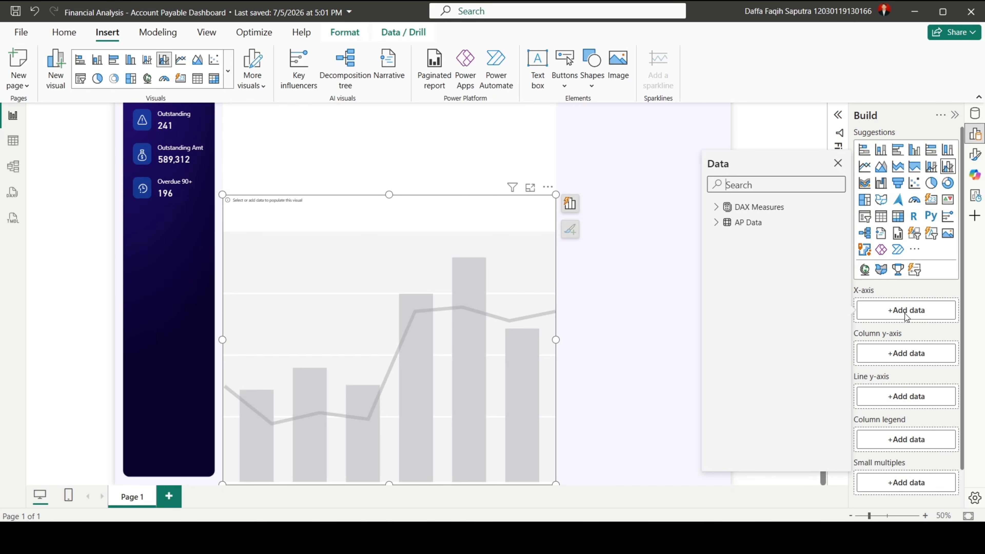
click(715, 222)
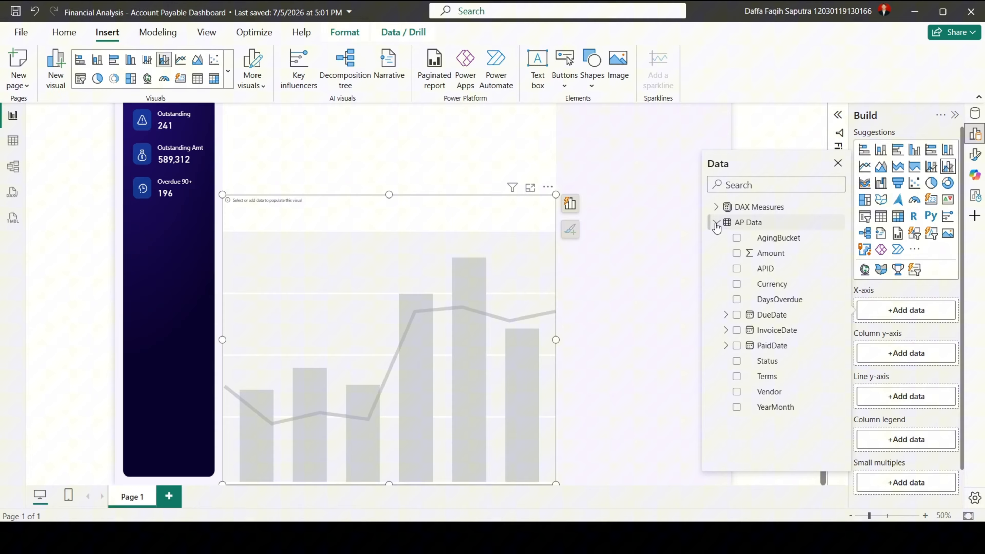
click(737, 407)
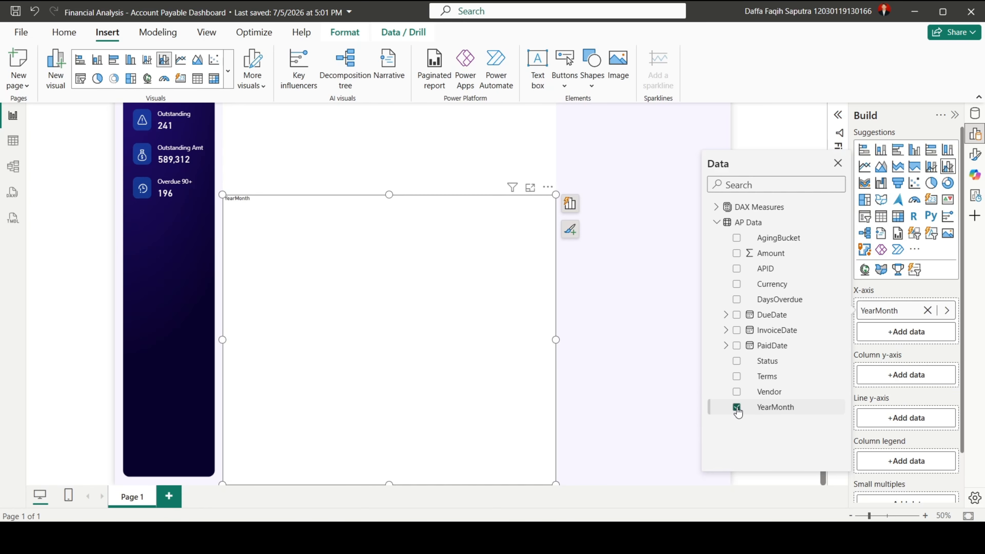
click(837, 164)
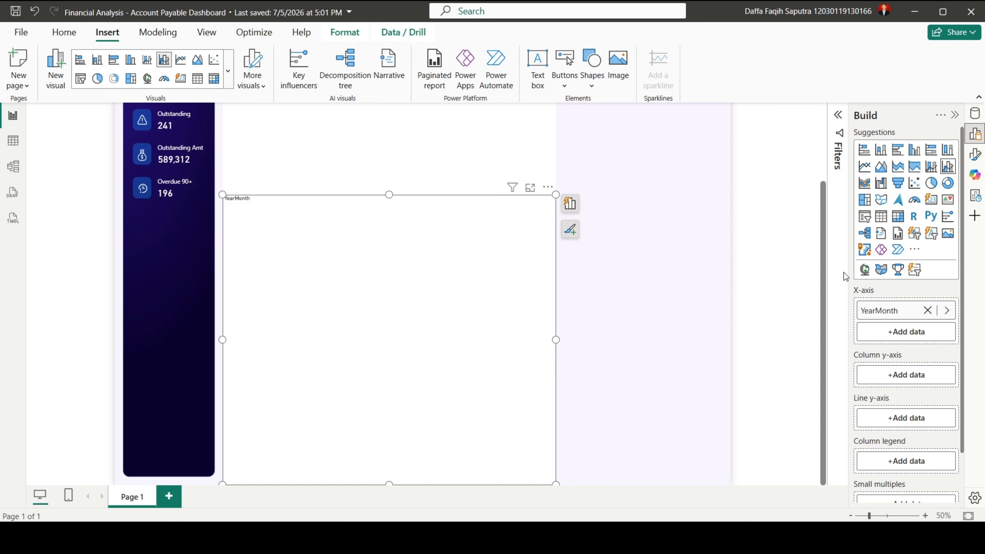
- Add the Total Invoice measure to the chart's column y-axis
click(905, 375)
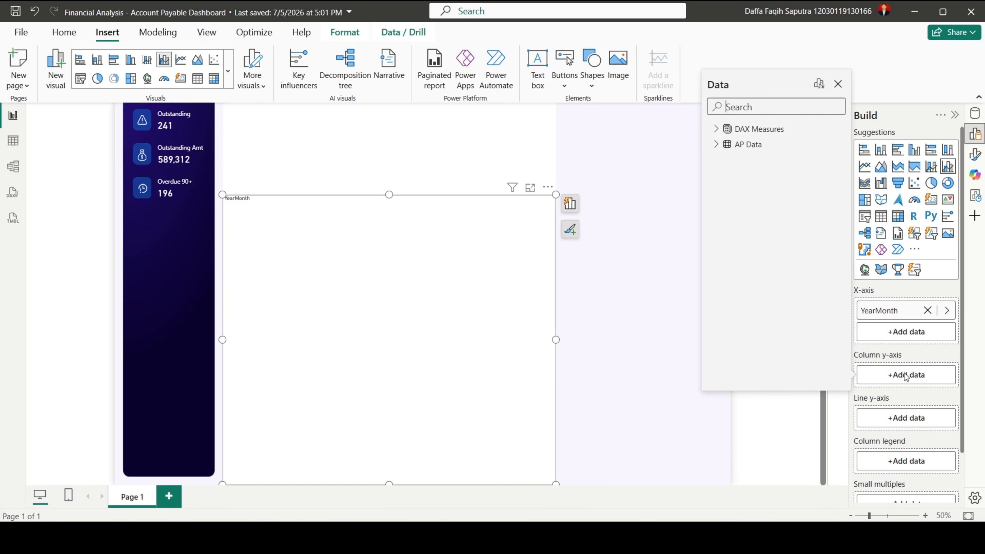
click(716, 129)
click(736, 237)
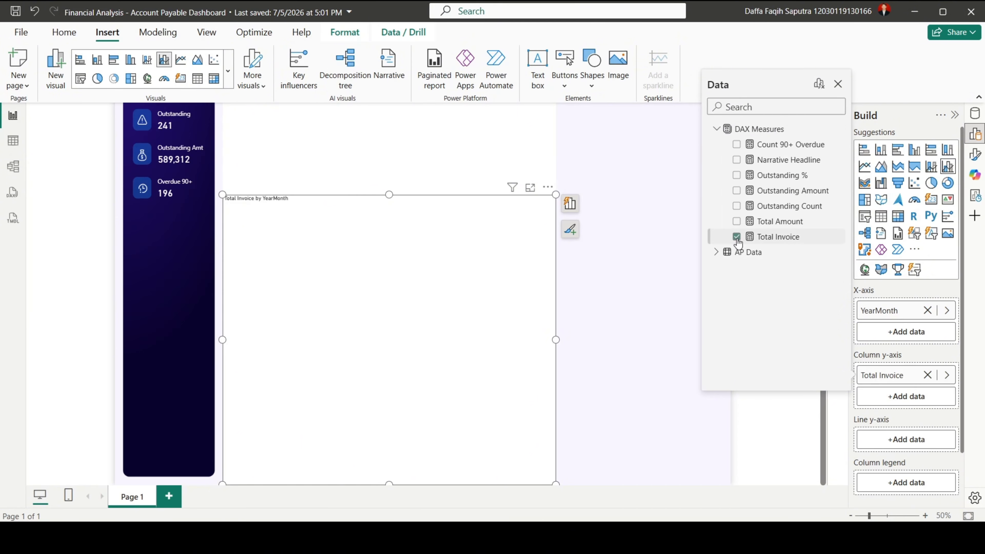
click(837, 86)
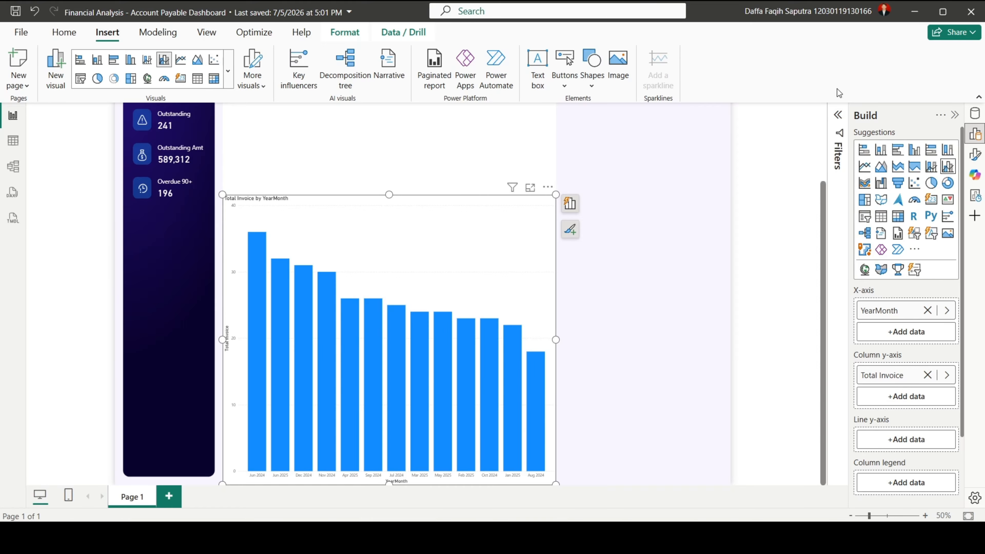
- Add the Total Amount measure to the chart's line y-axis
click(911, 439)
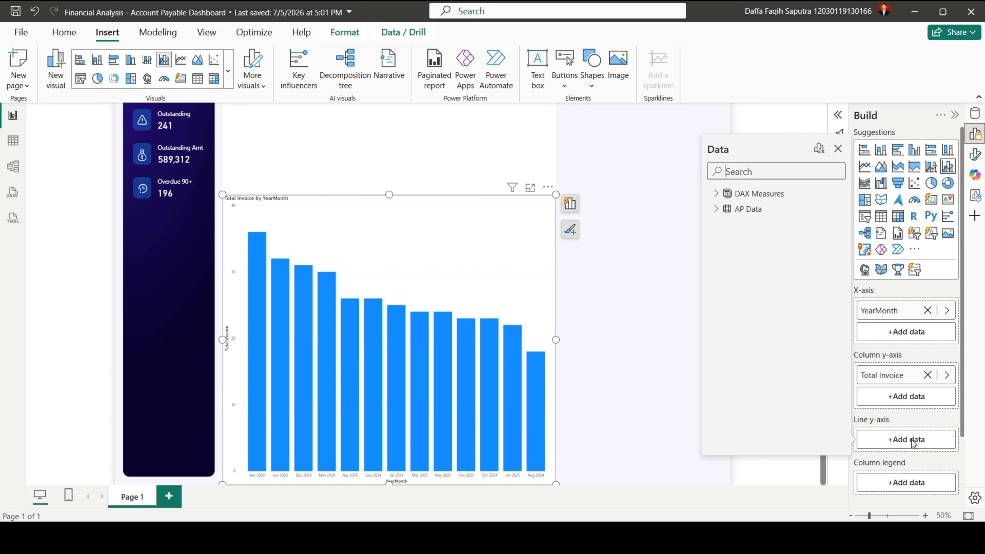
click(716, 193)
click(737, 286)
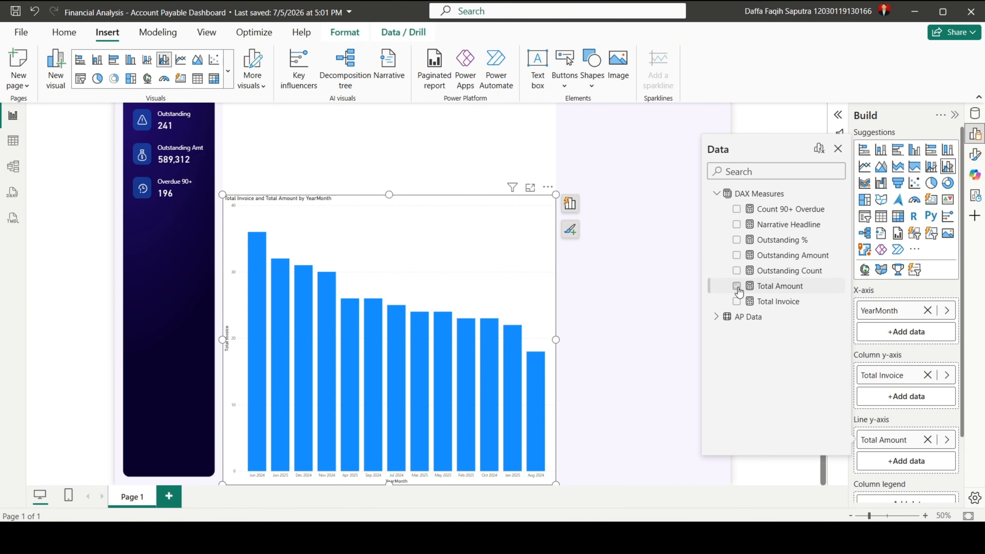
click(838, 149)
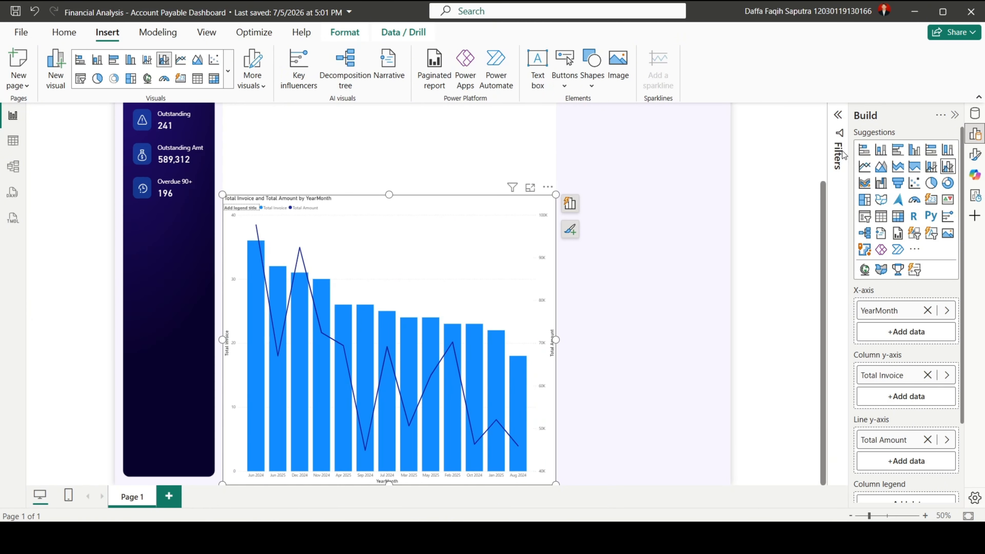
- Set the combo chart's height to 380 and width to 990
click(975, 154)
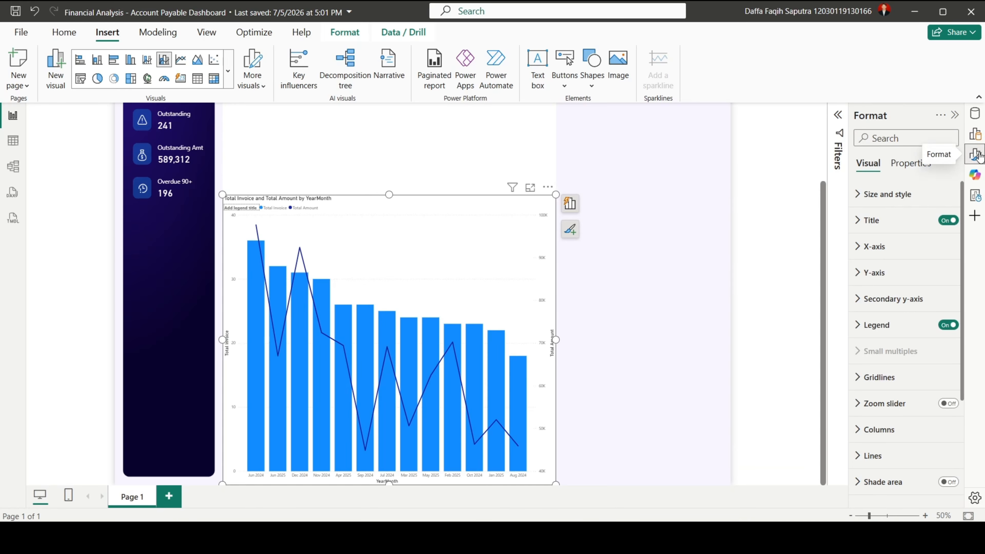
click(895, 196)
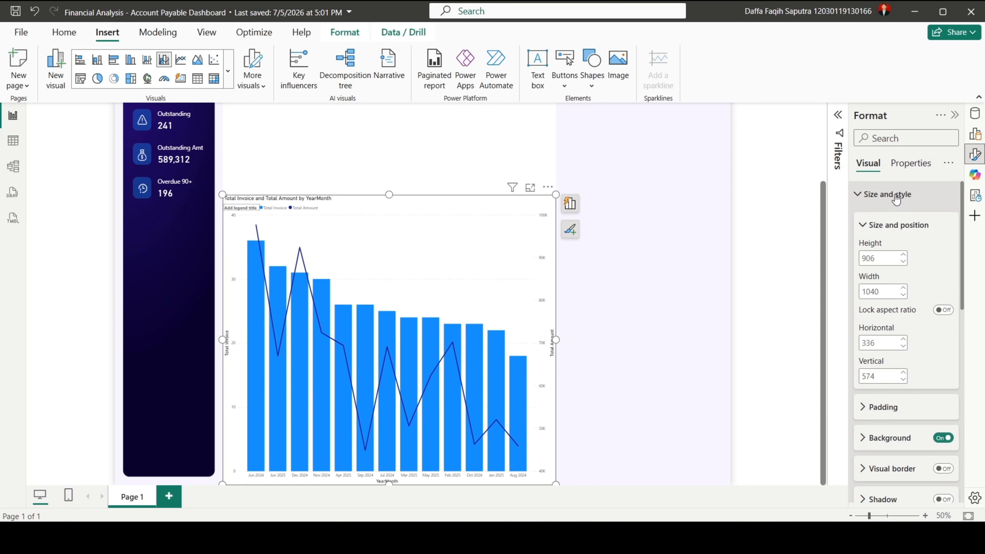
drag(862, 258, 927, 258)
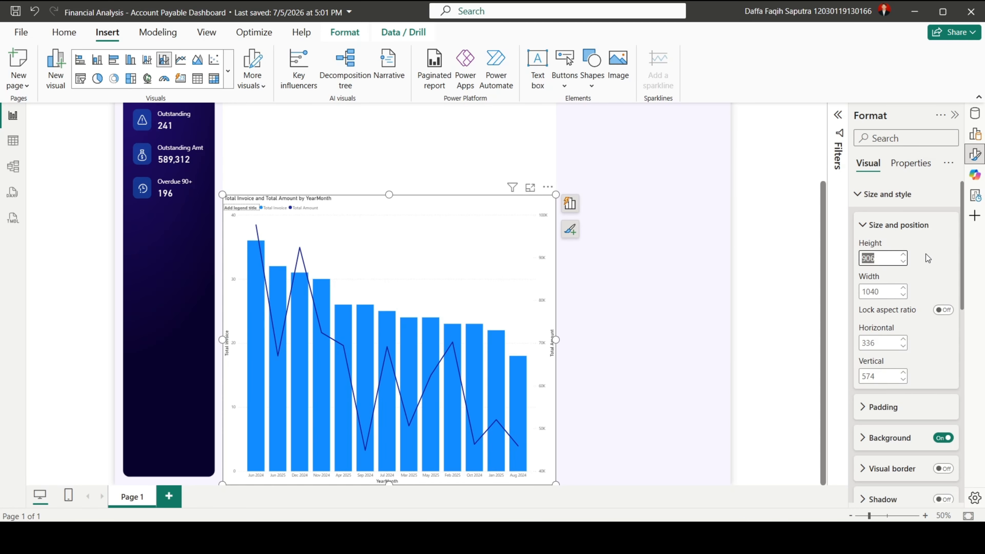
text(380)
drag(879, 290, 926, 282)
text(990)
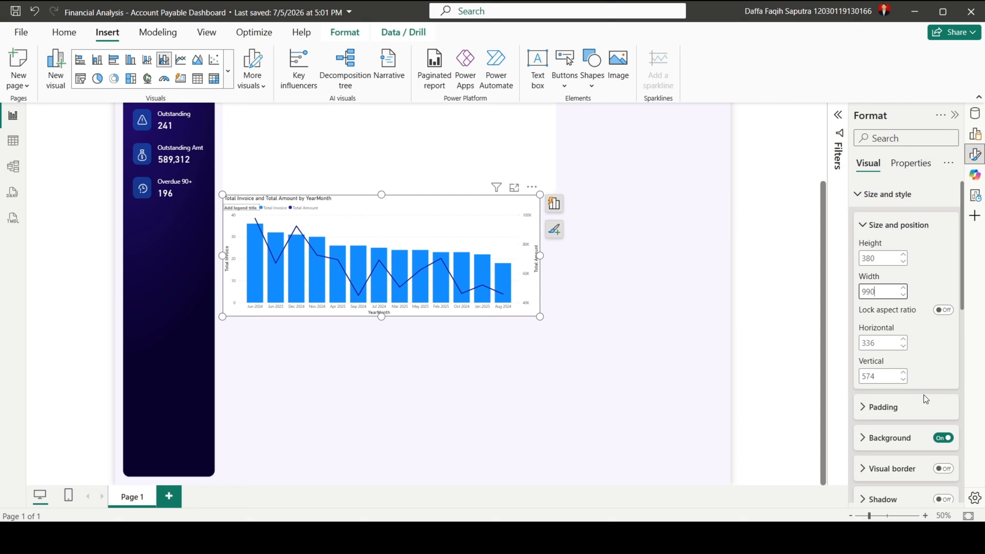
- Turn off the combo chart's background and move it onto the white rectangle below the title
click(943, 438)
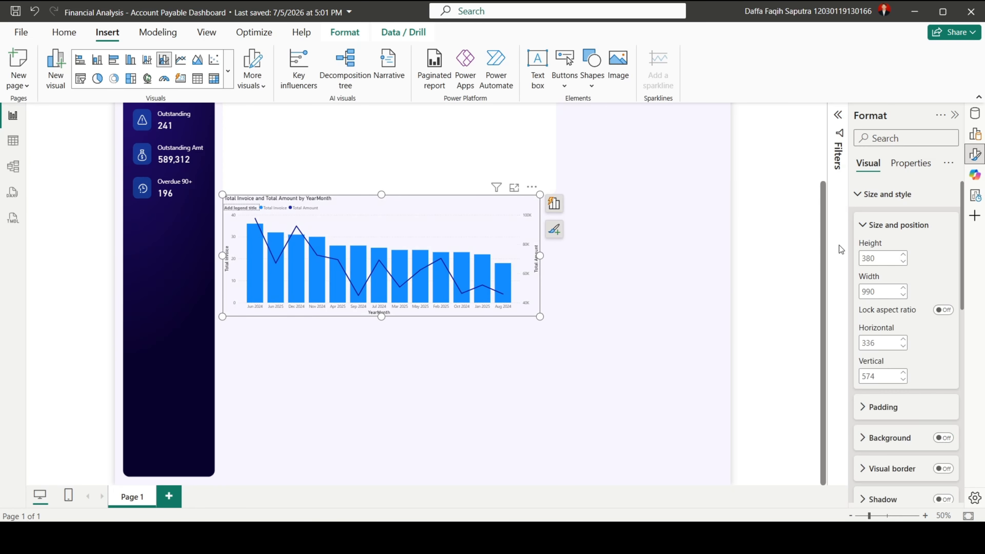
click(880, 194)
scroll(677, 249, up, 2)
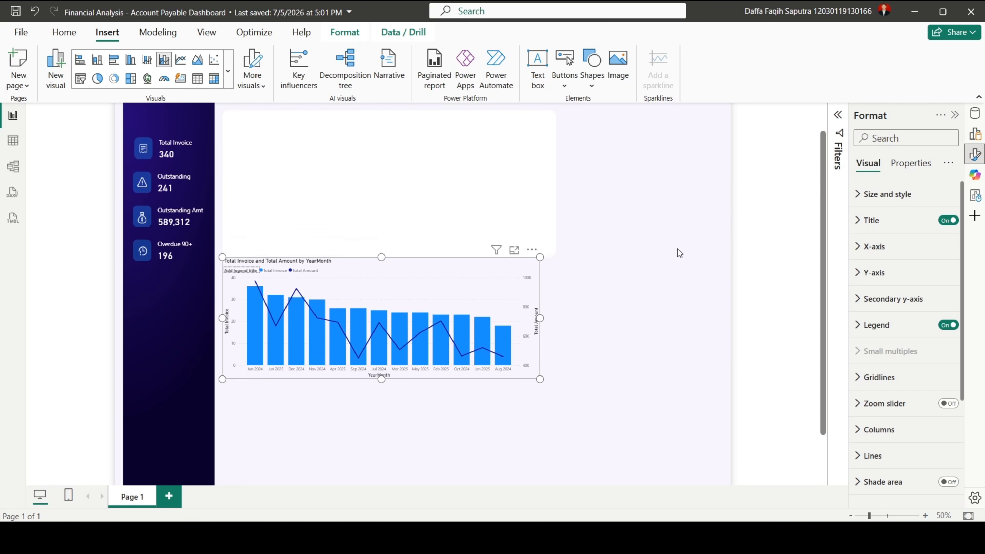
scroll(677, 249, up, 1)
drag(437, 336, 441, 200)
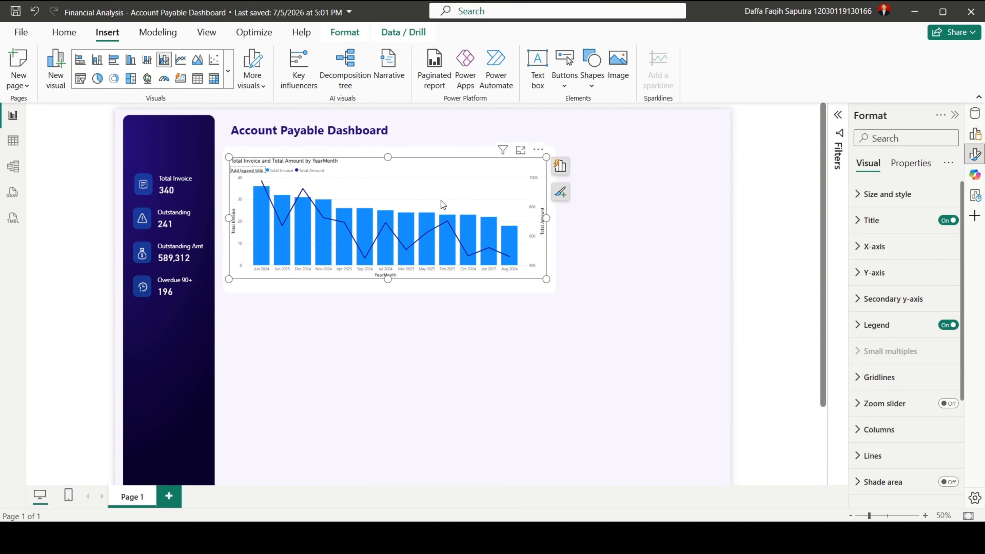
click(660, 339)
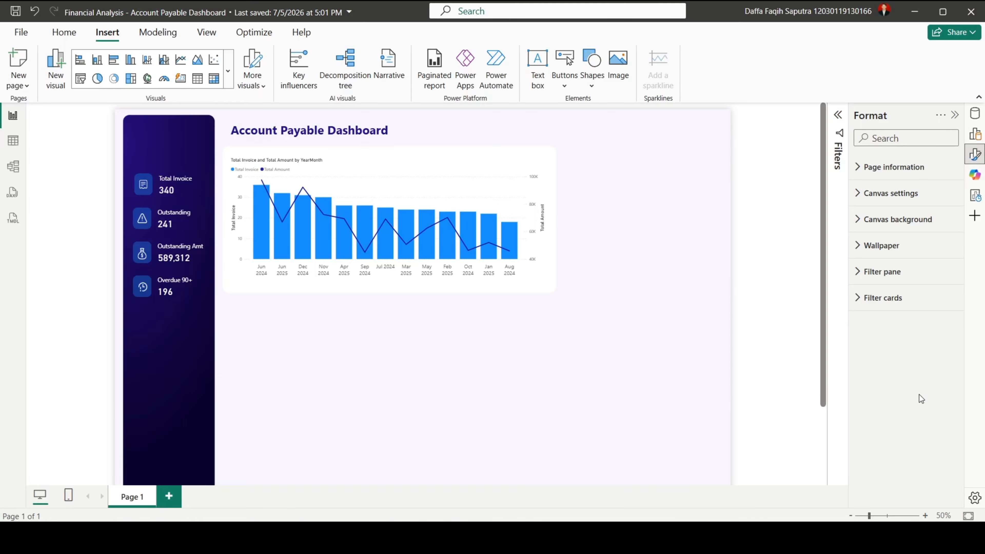
- Set the combo chart's title font size to 20
click(503, 178)
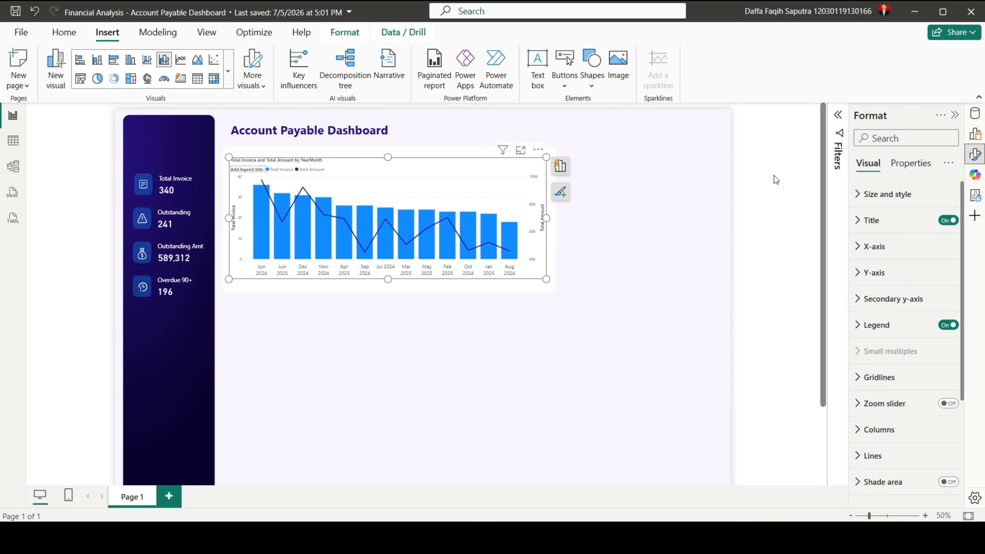
click(900, 221)
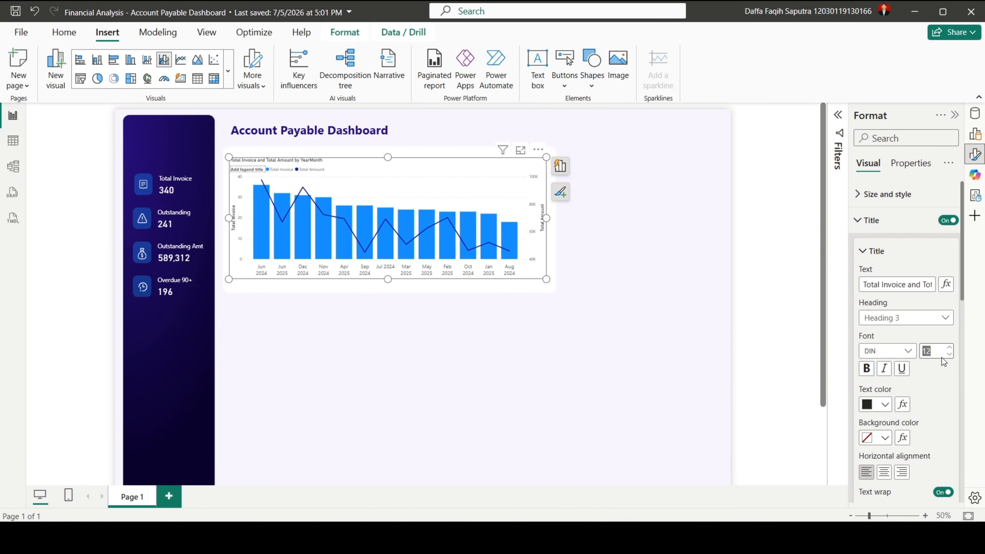
text(20)
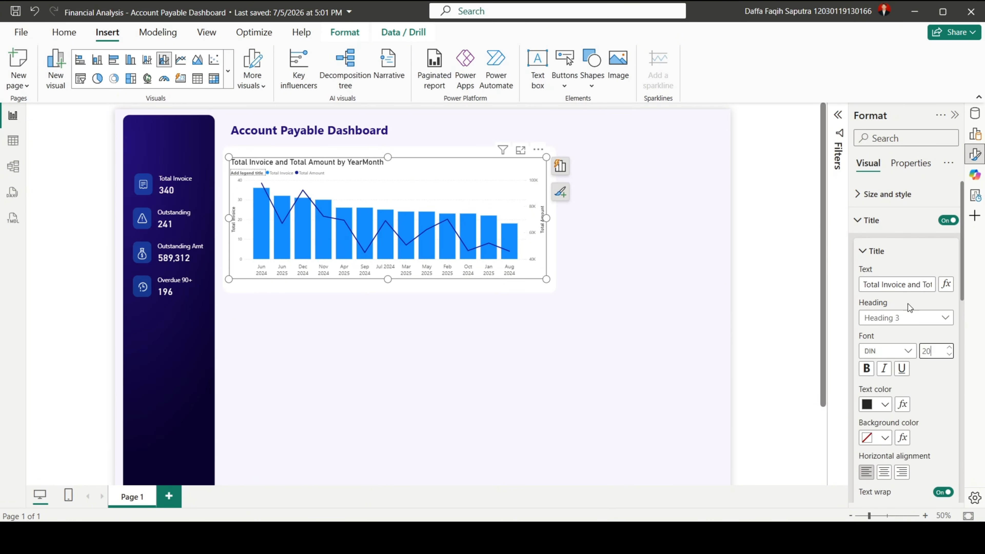
click(887, 228)
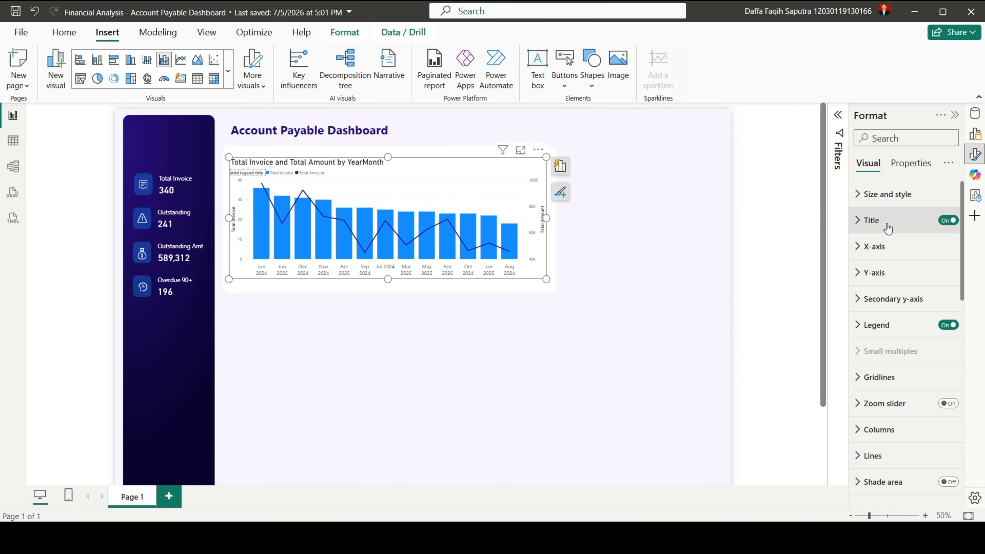
- Set the font size of the combo chart's x-axis values to 12
click(875, 247)
double_click(928, 310)
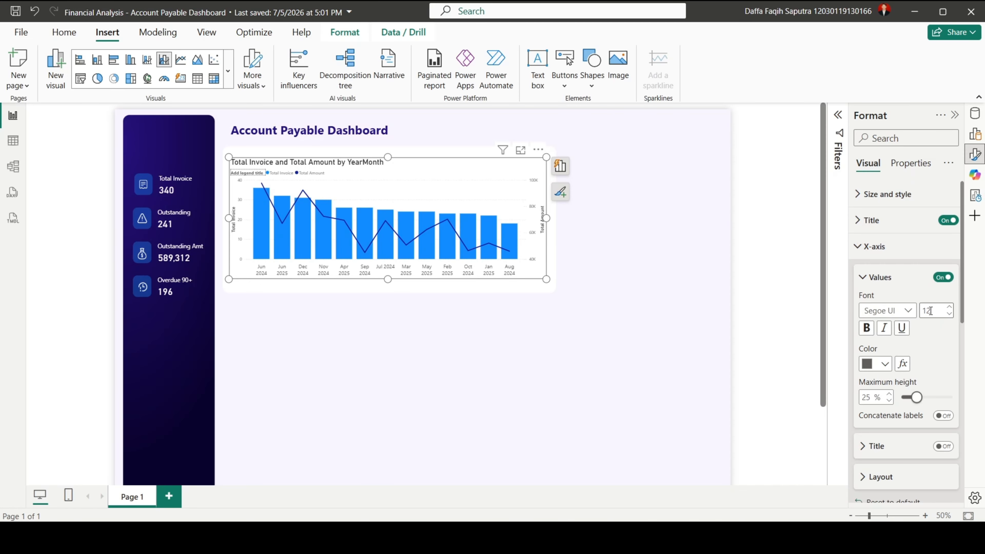
text(12)
click(900, 255)
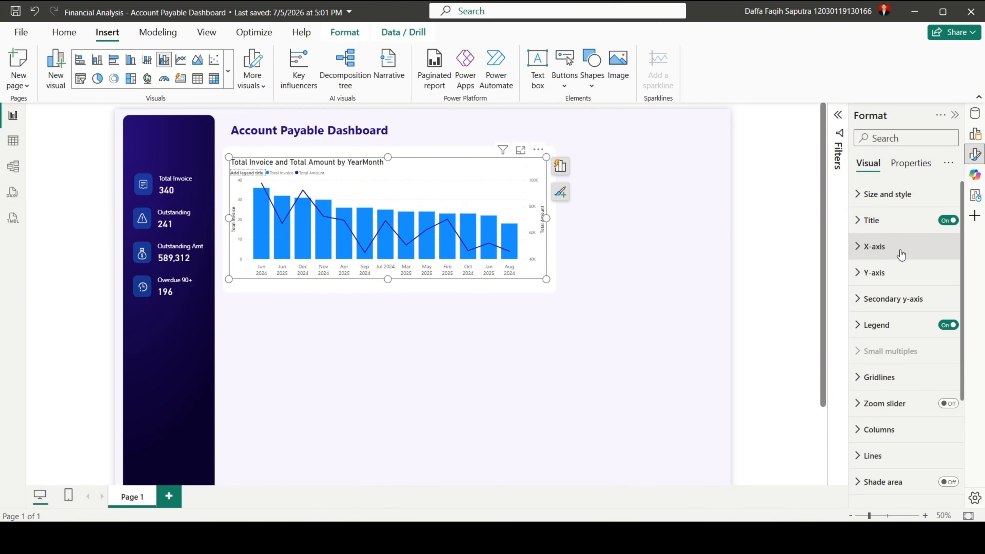
- Turn off the title of the combo chart's legend
click(884, 333)
scroll(916, 455, down, 1)
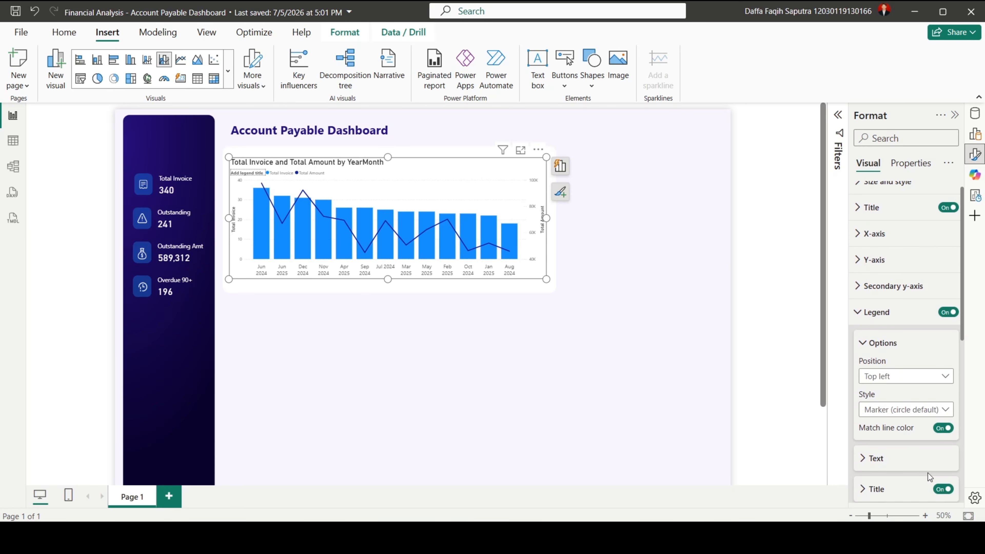
click(946, 489)
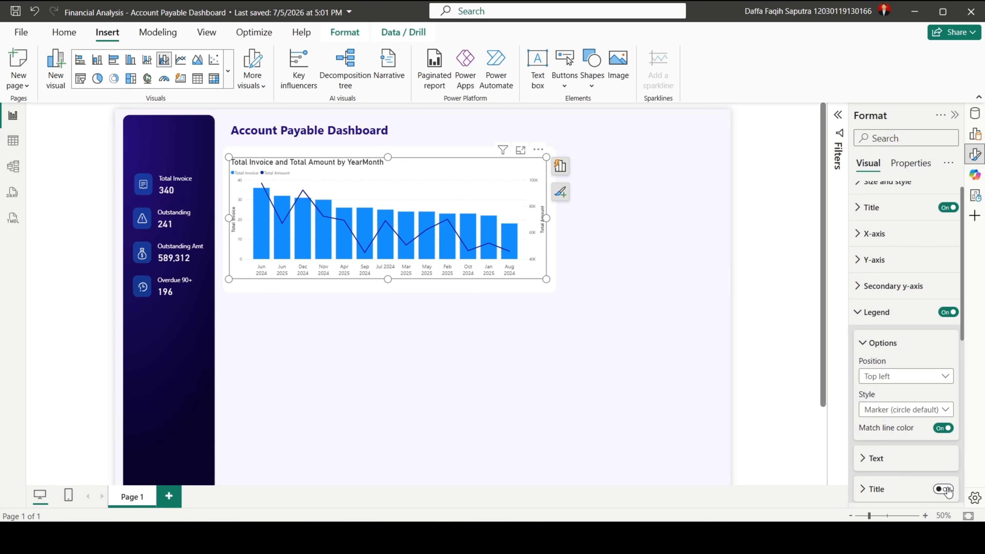
click(894, 312)
- Set the font size of the combo chart's y-axis values to 12
click(877, 260)
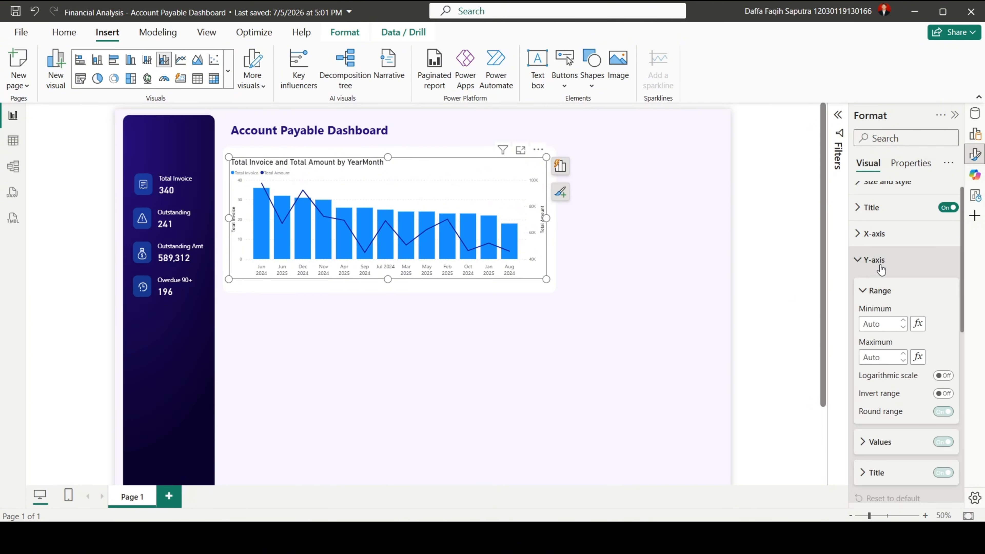
click(877, 442)
scroll(880, 443, down, 3)
scroll(884, 445, down, 2)
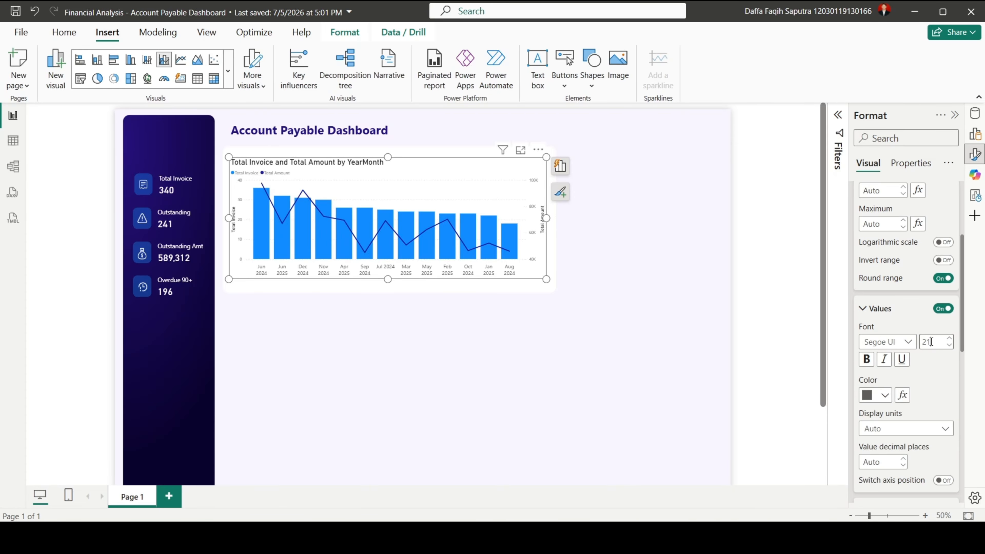
key(BackSpace)
key(BackSpace)
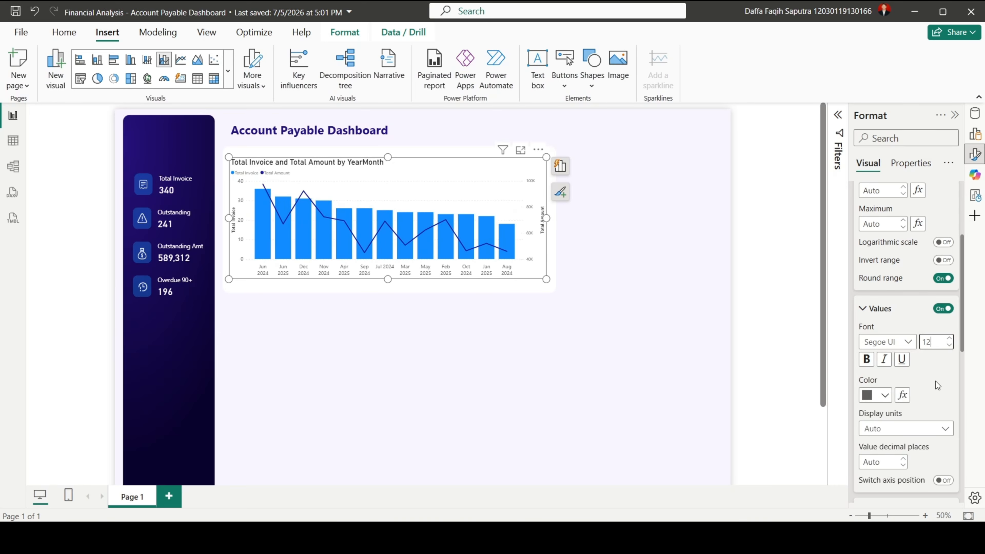
- Turn off the combo chart's y-axis title
scroll(936, 381, down, 2)
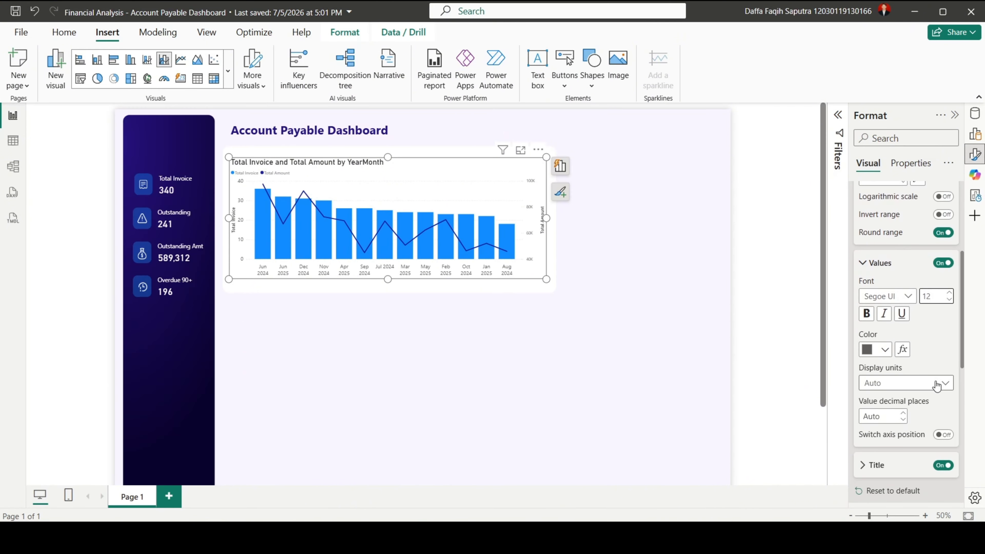
click(943, 465)
scroll(930, 353, up, 6)
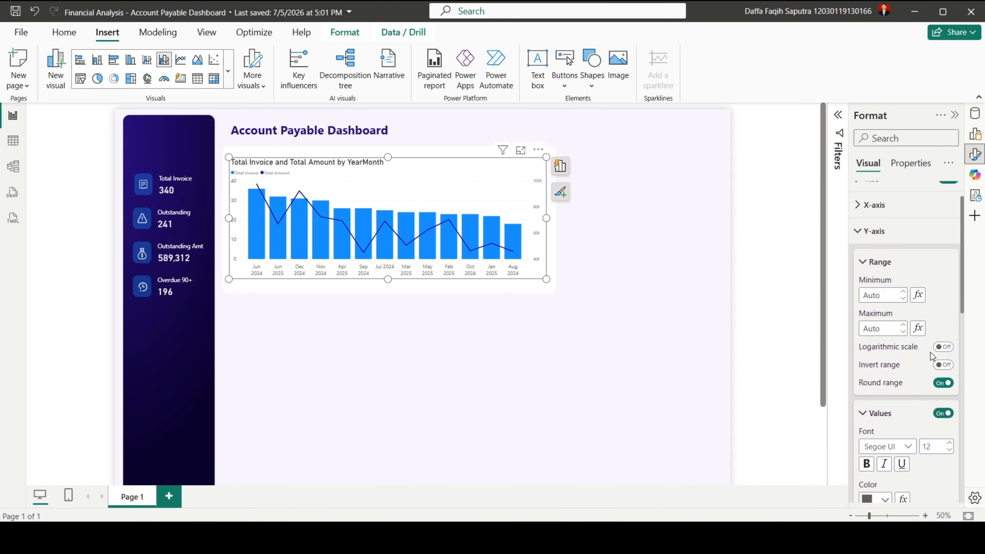
click(880, 238)
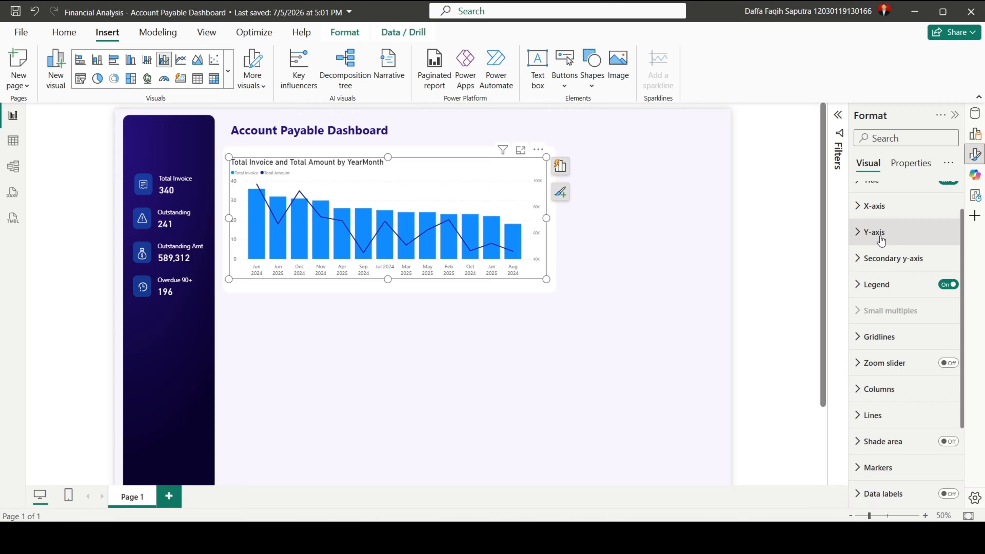
- Change the color of the combo chart's columns to hex #28117E
click(884, 387)
scroll(884, 382, down, 3)
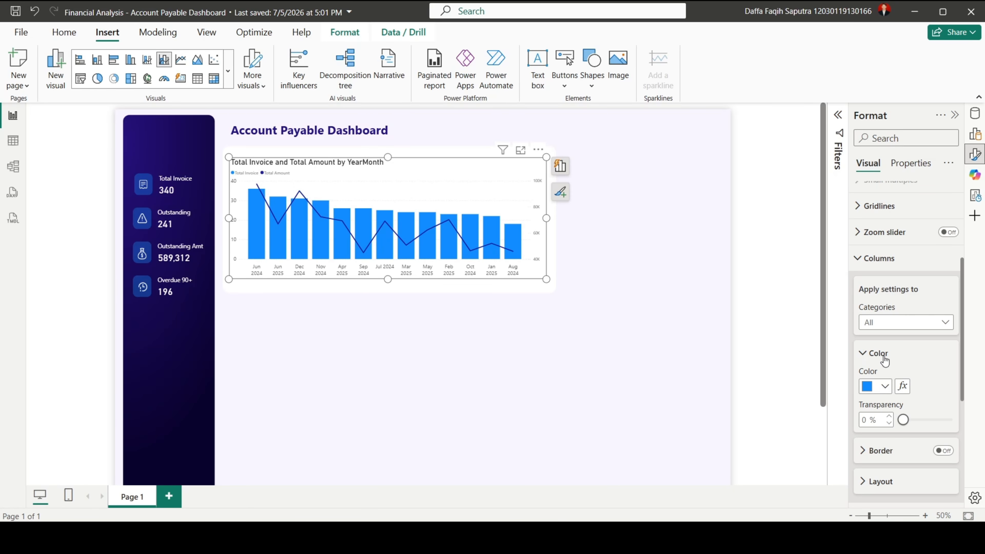
click(870, 386)
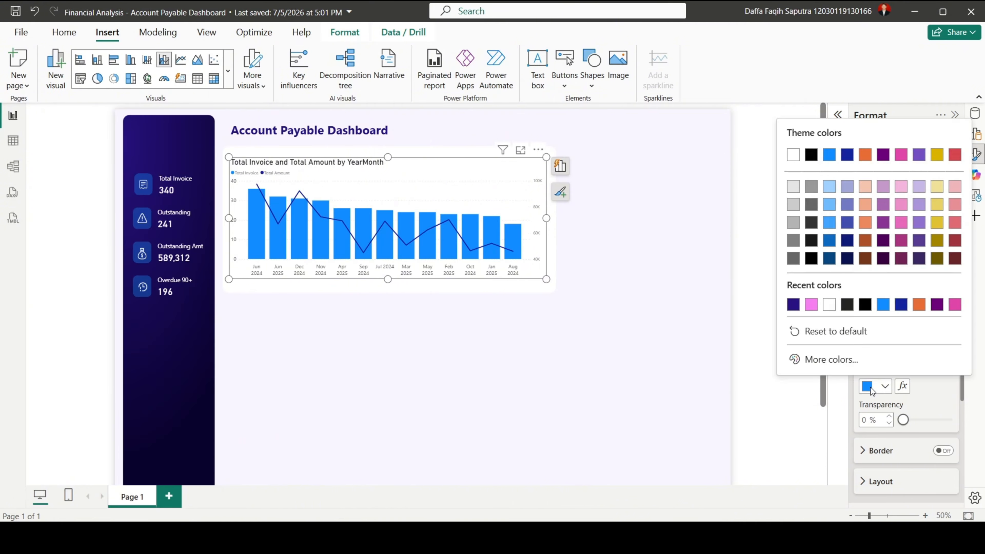
click(833, 361)
text(28)
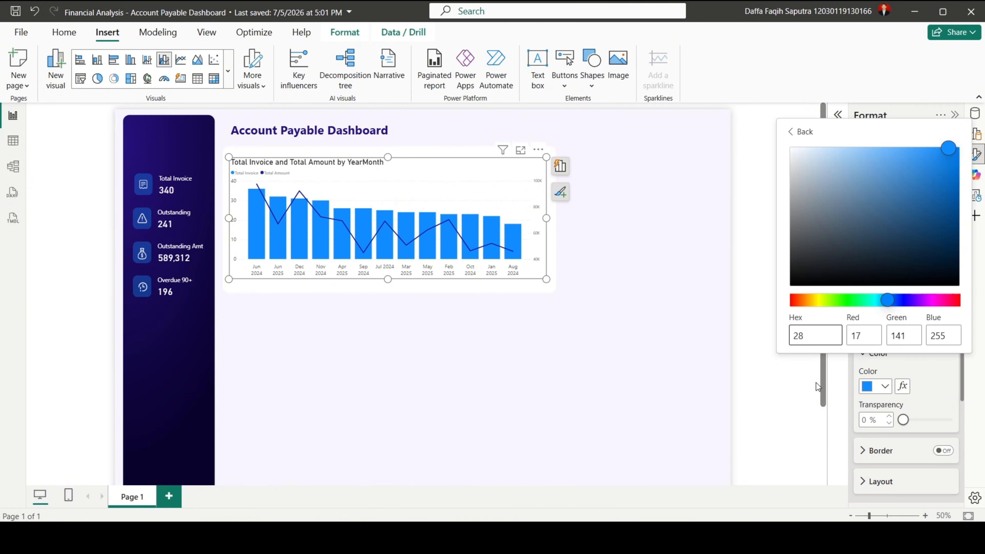
text(117E)
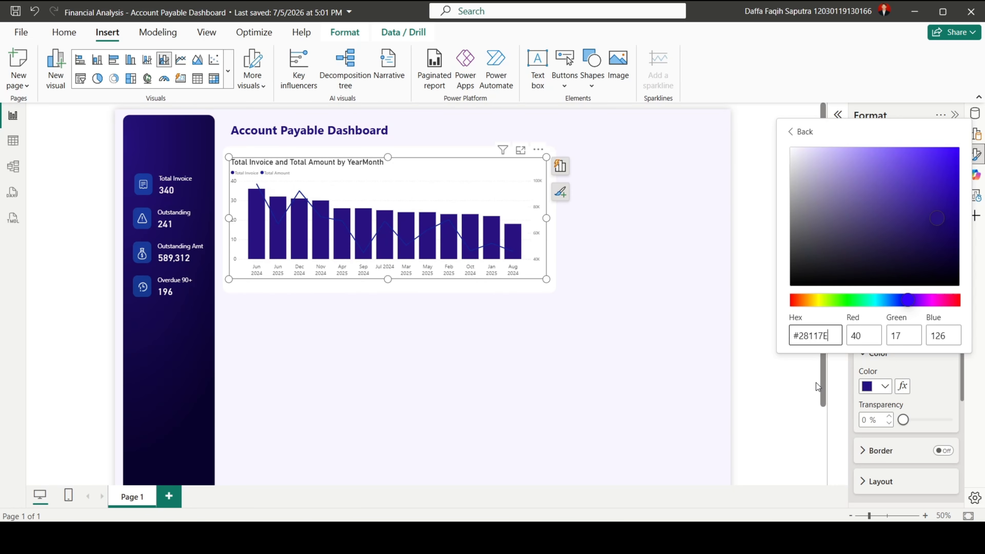
click(933, 385)
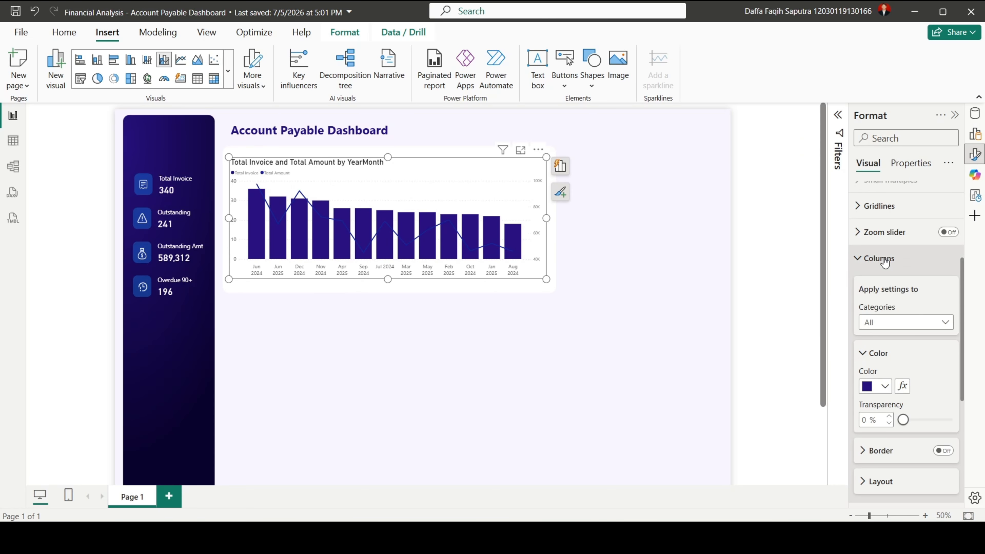
- Set the space between categories of the chart's columns to 72%
click(874, 481)
scroll(874, 482, down, 3)
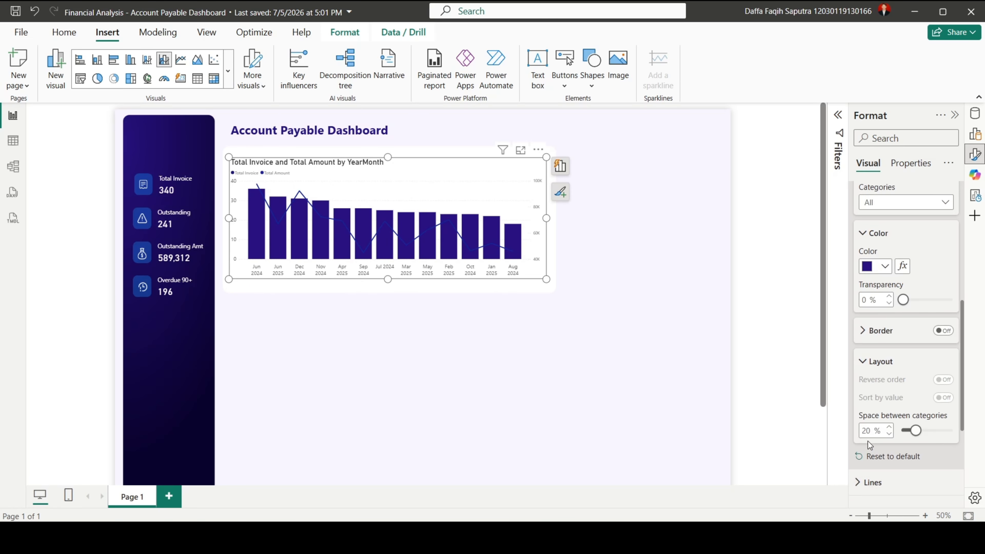
drag(871, 431, 854, 438)
text(72)
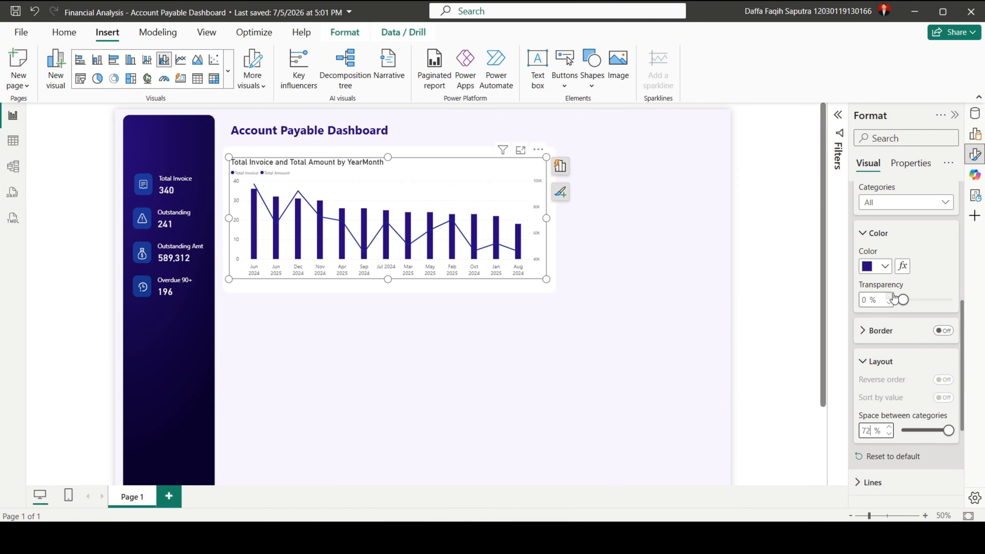
scroll(880, 241, up, 3)
click(881, 241)
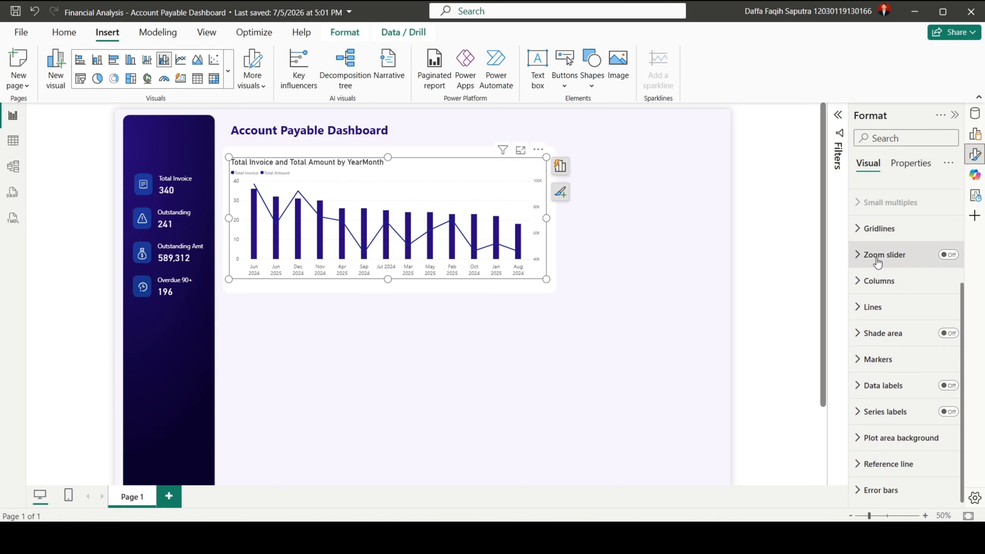
- Change the interpolation type of the combo chart's line to Smooth
click(878, 310)
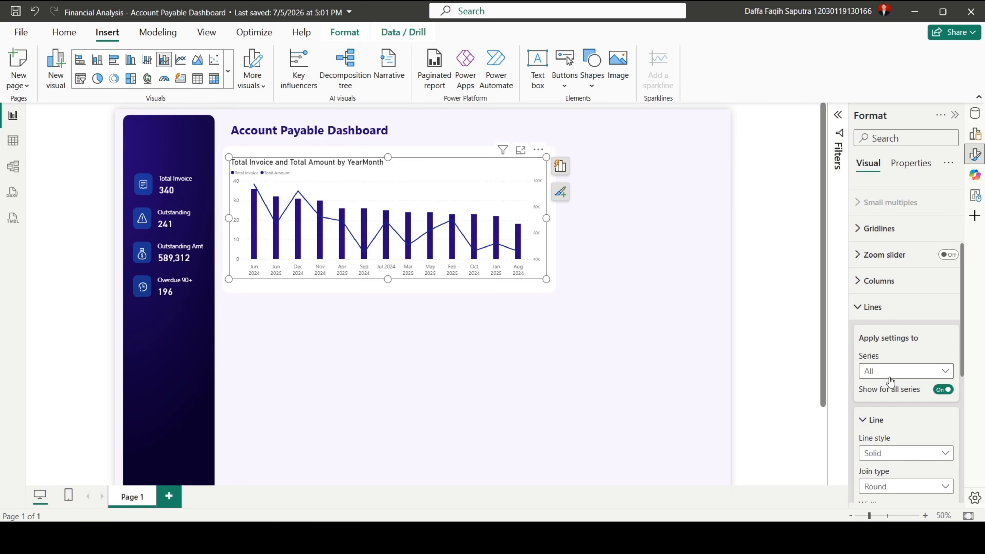
scroll(889, 378, down, 3)
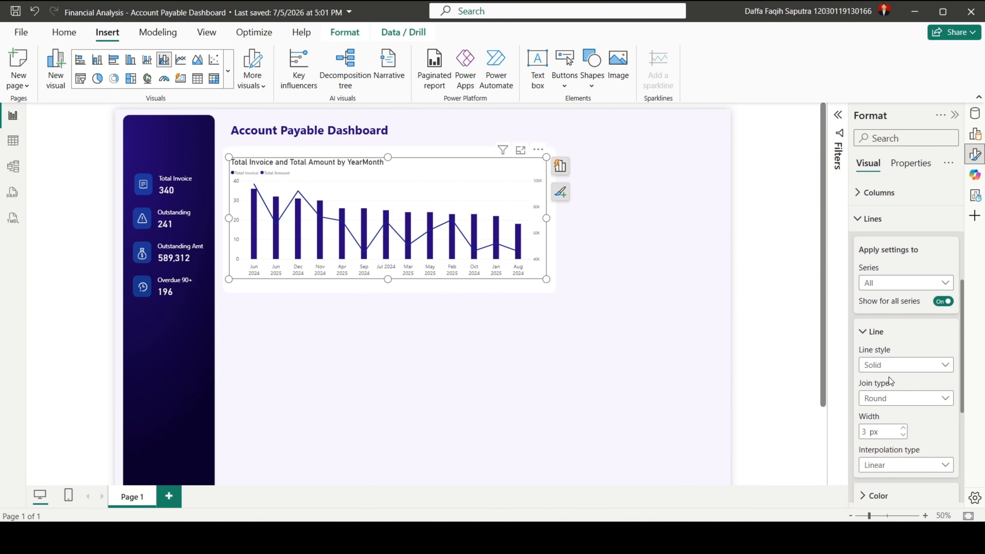
click(892, 464)
click(876, 494)
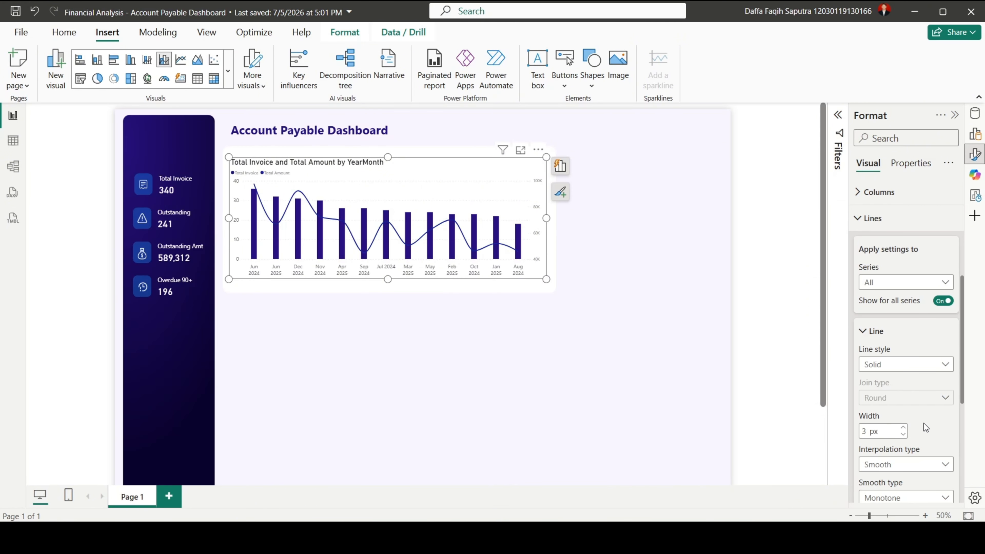
- Change the color of the combo chart's line to hex #F77A51
scroll(923, 423, down, 2)
scroll(926, 427, down, 3)
click(872, 421)
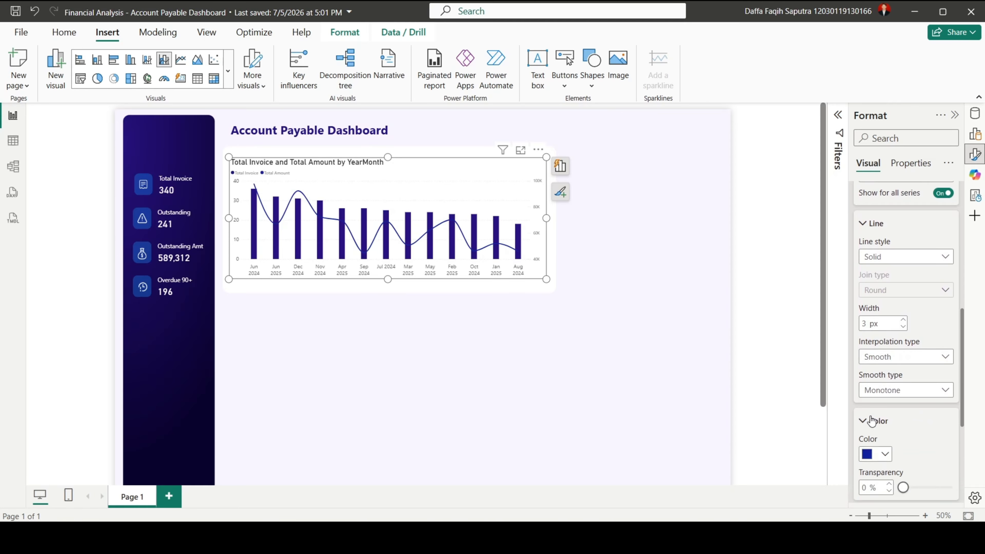
click(867, 410)
click(831, 383)
text(f77)
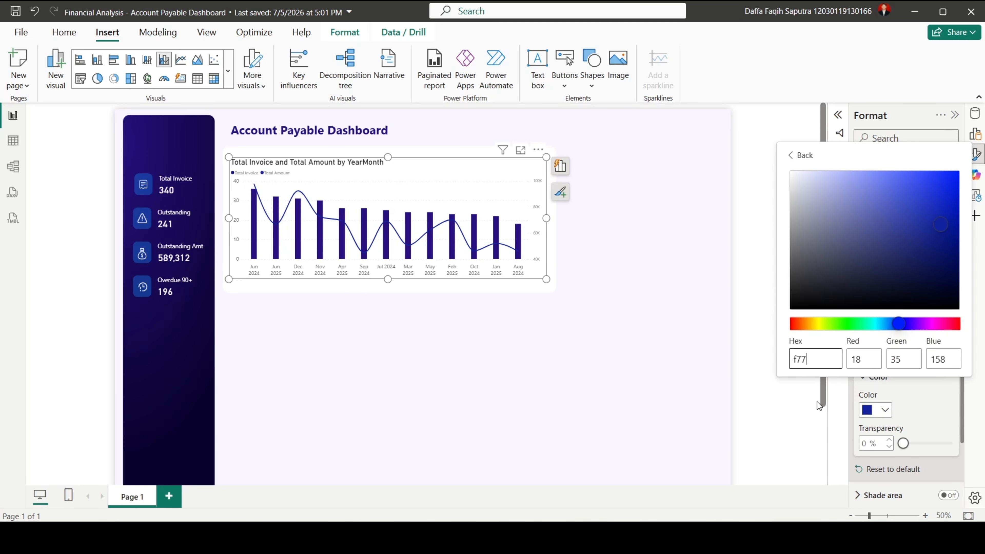
text(a51)
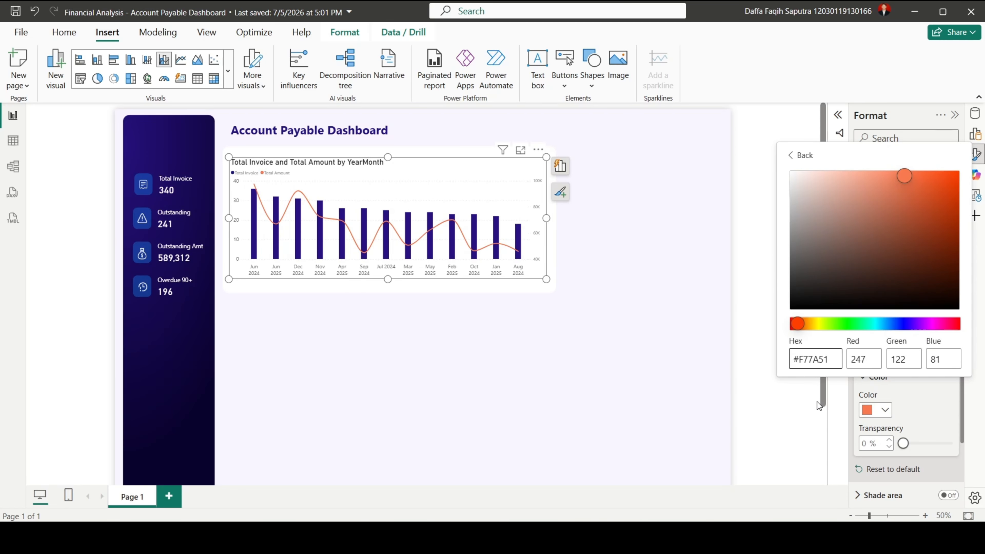
click(929, 403)
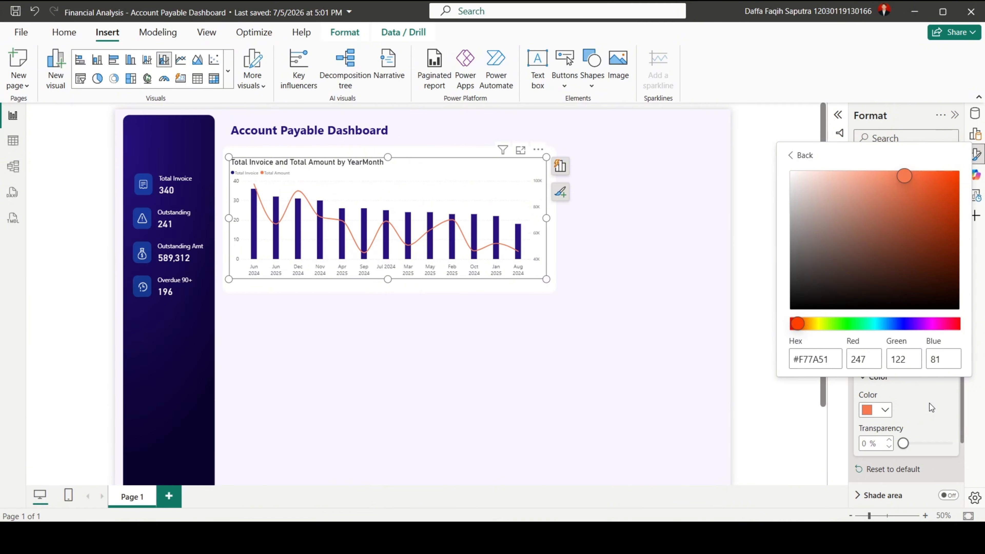
click(812, 409)
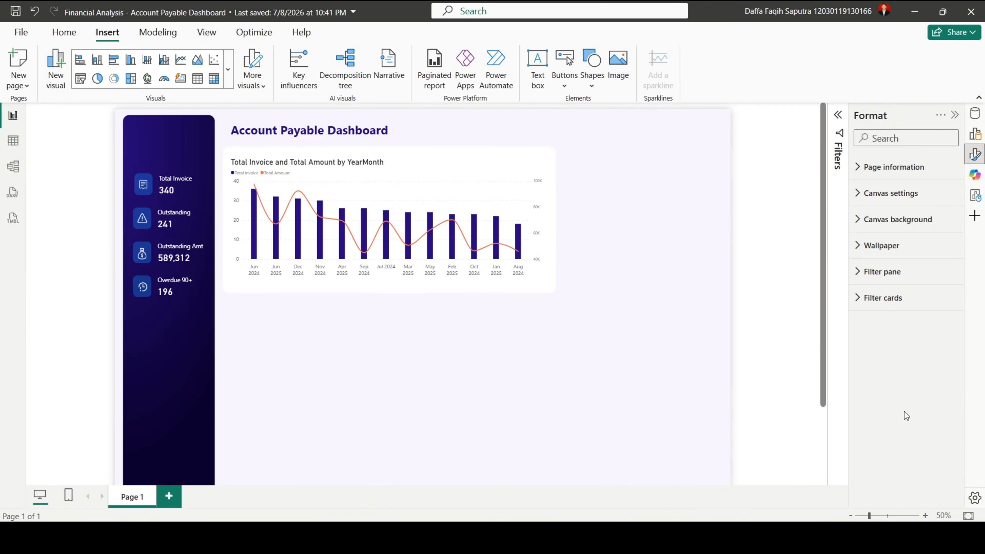
- Enable error bars for the combo chart's Total Invoice series, using the Total Invoice measure as the upper bound
click(527, 165)
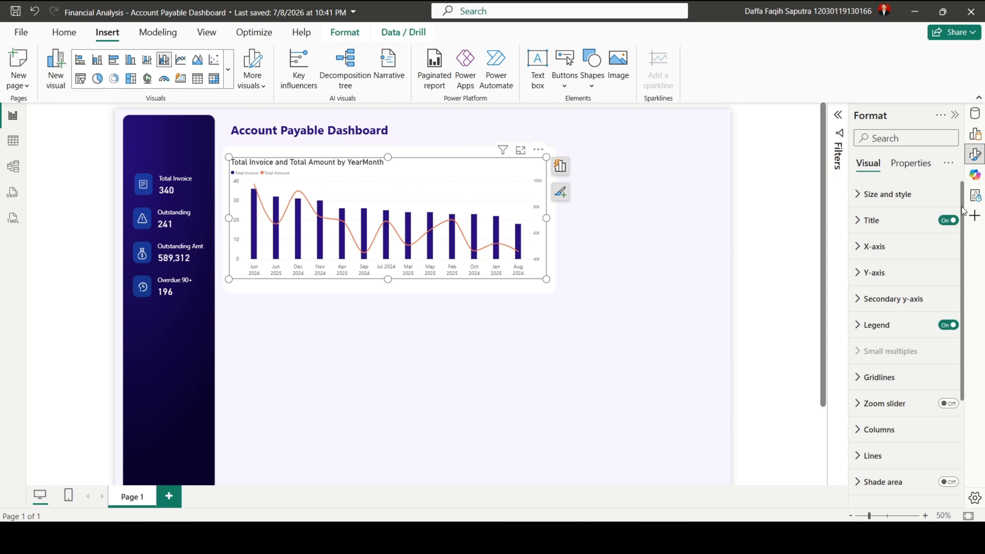
scroll(965, 209, down, 5)
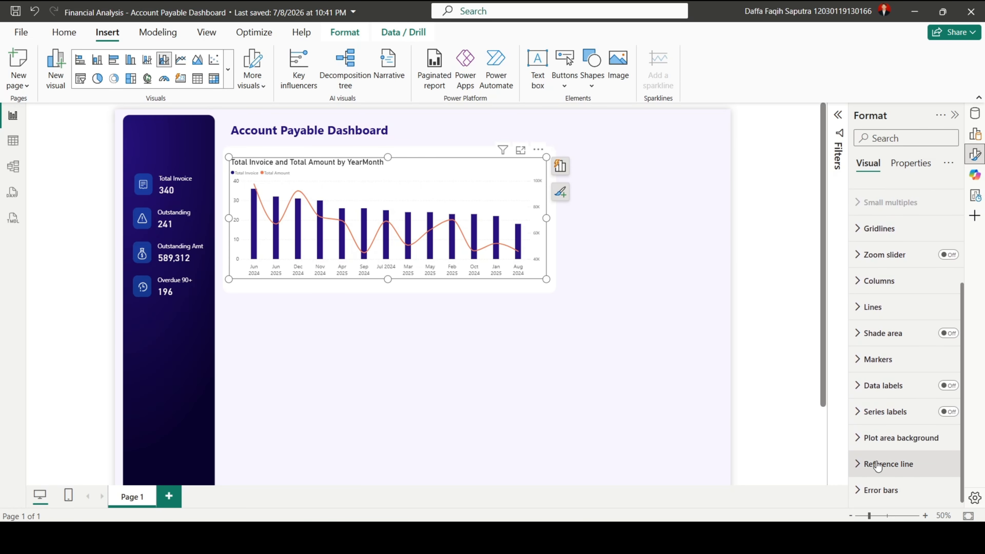
click(883, 490)
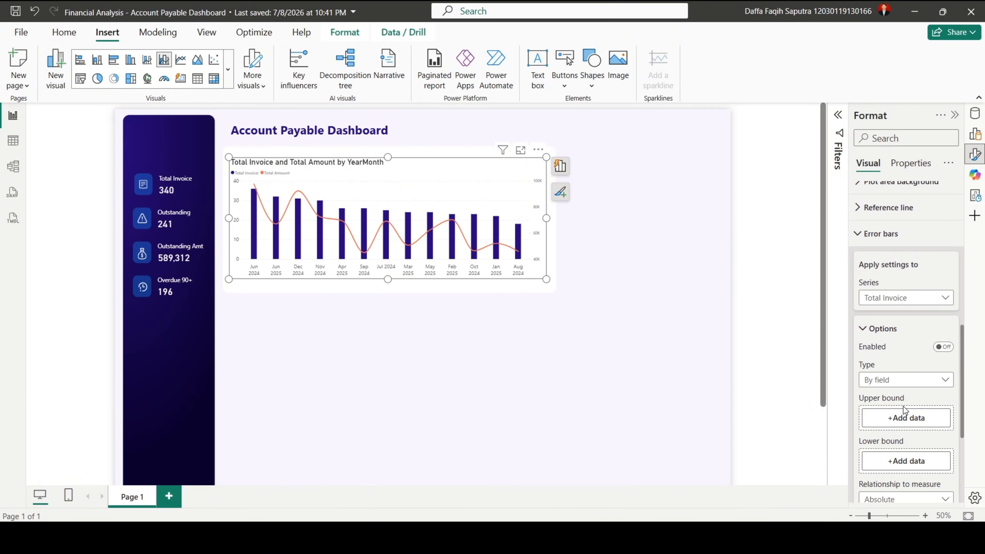
click(893, 301)
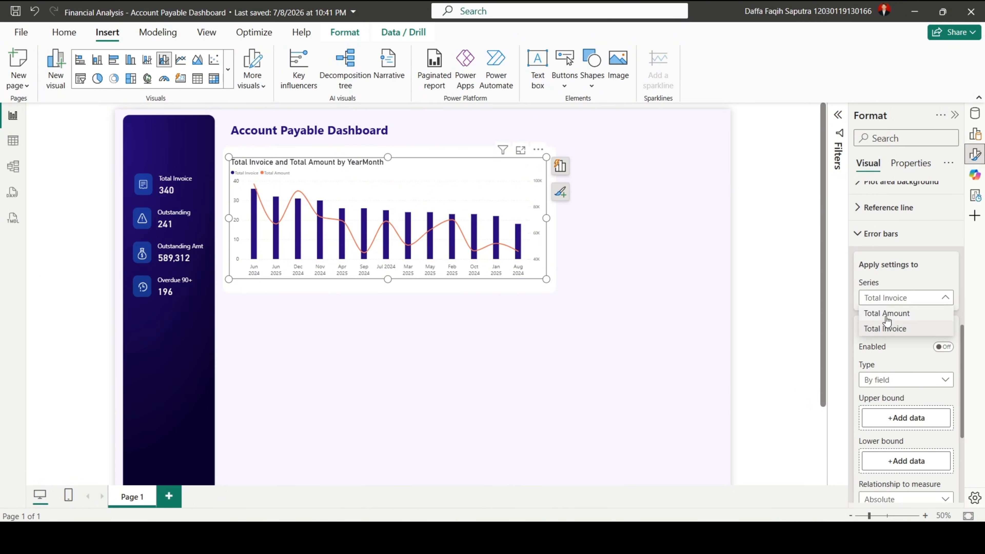
click(887, 342)
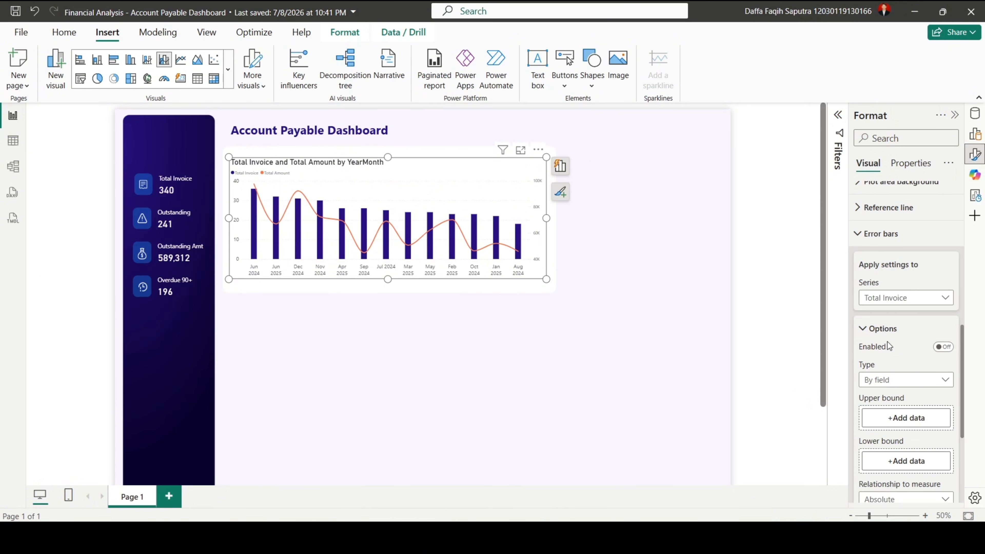
click(942, 351)
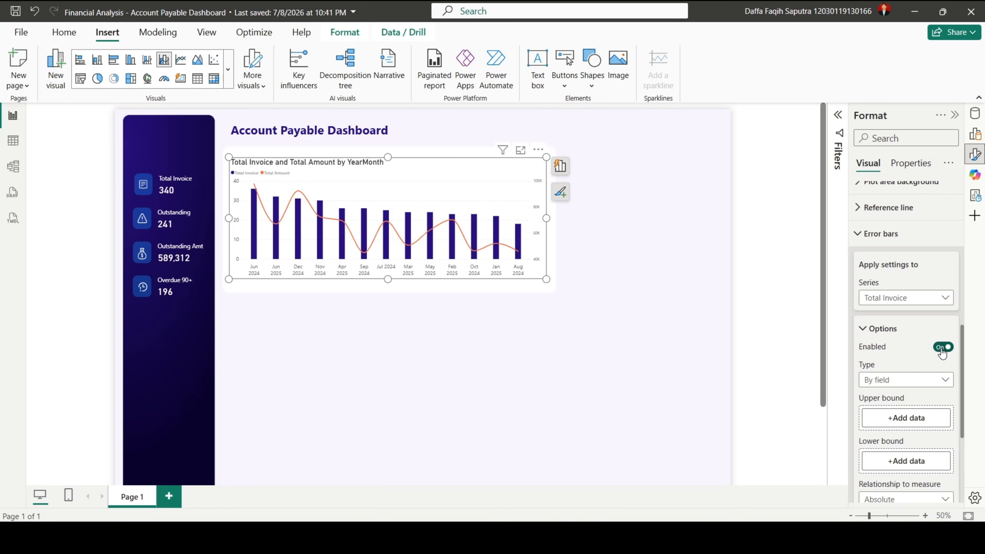
click(909, 418)
click(722, 169)
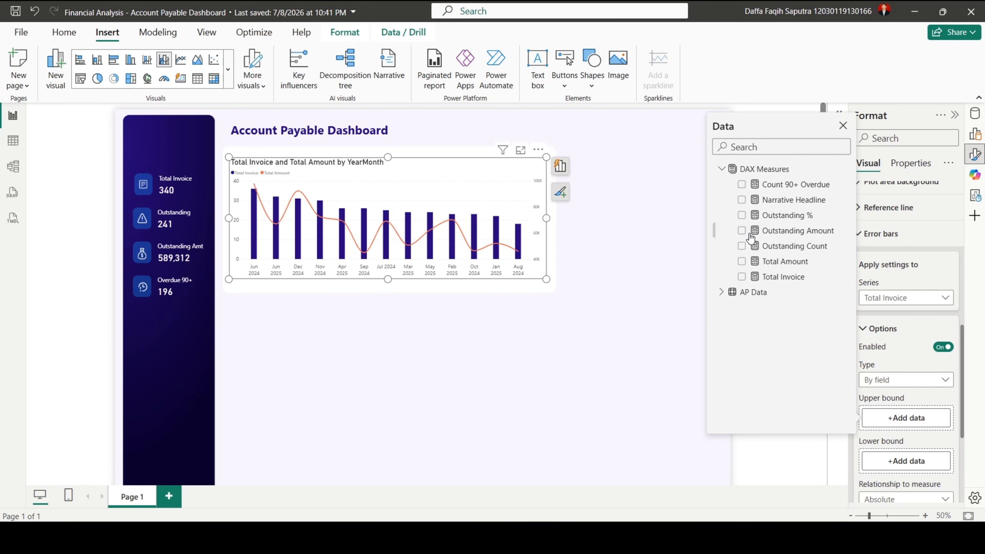
click(741, 276)
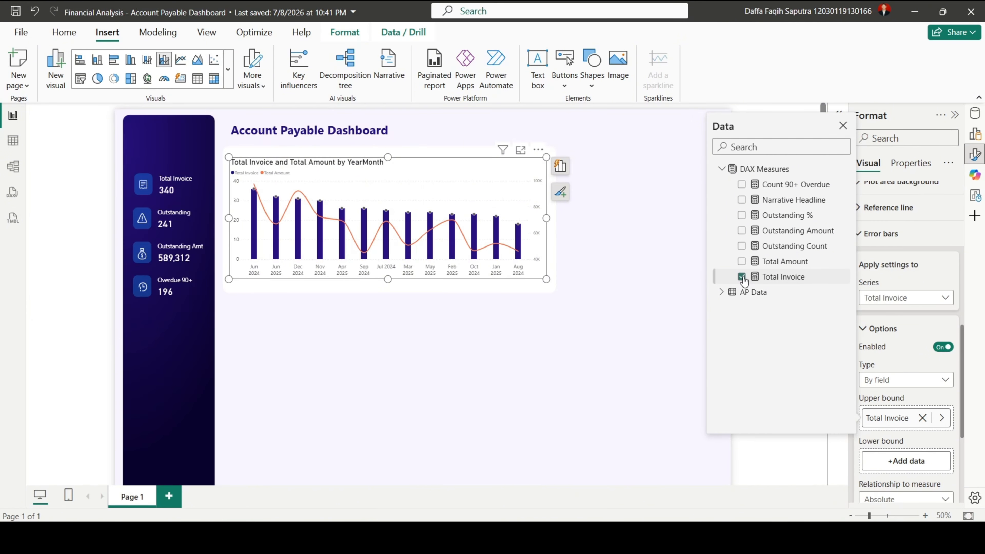
click(842, 125)
- Set the Total Invoice error bar markers to a circle shape with a size of 10 px
drag(962, 364, 956, 456)
click(874, 404)
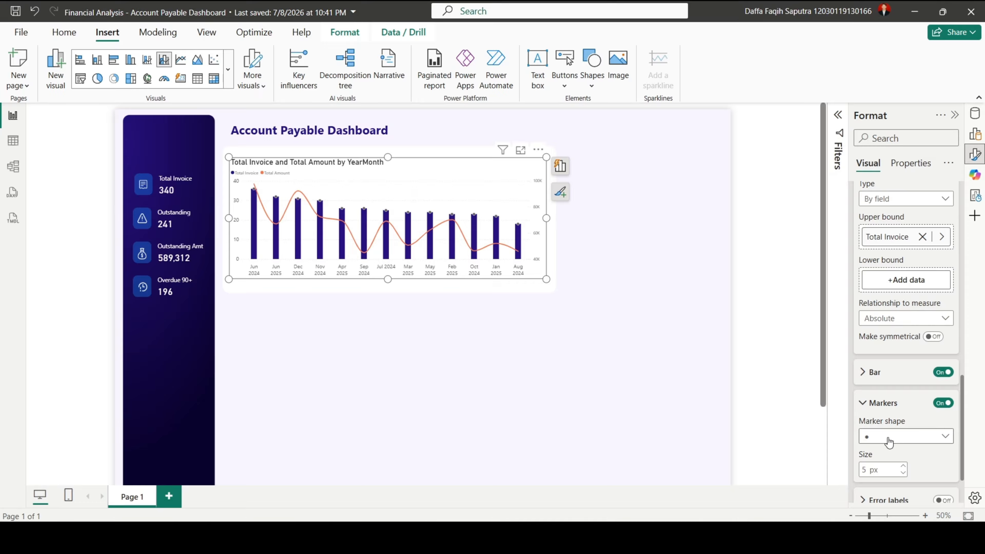
click(887, 435)
click(878, 315)
scroll(406, 219, up, 2)
scroll(407, 221, up, 1)
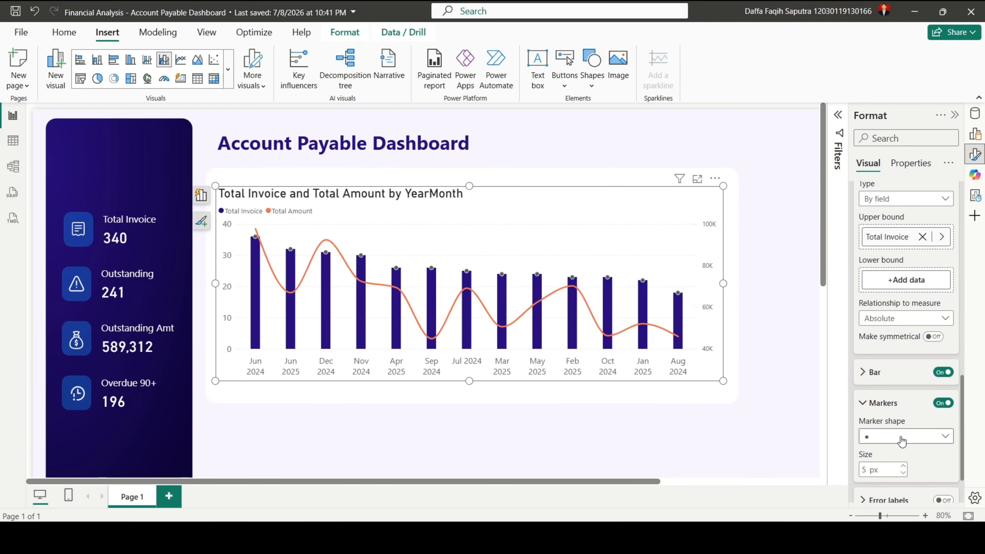
click(879, 470)
text(10)
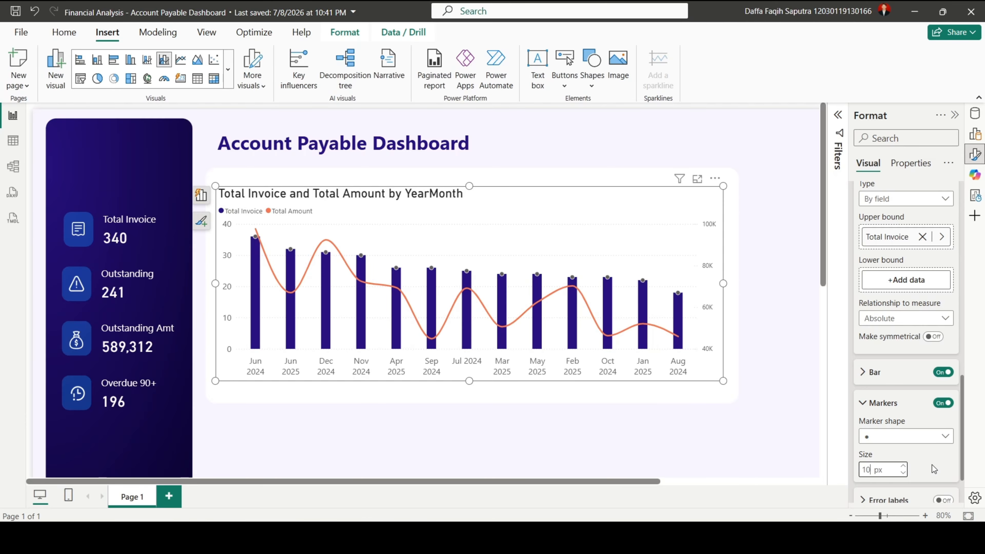
click(890, 404)
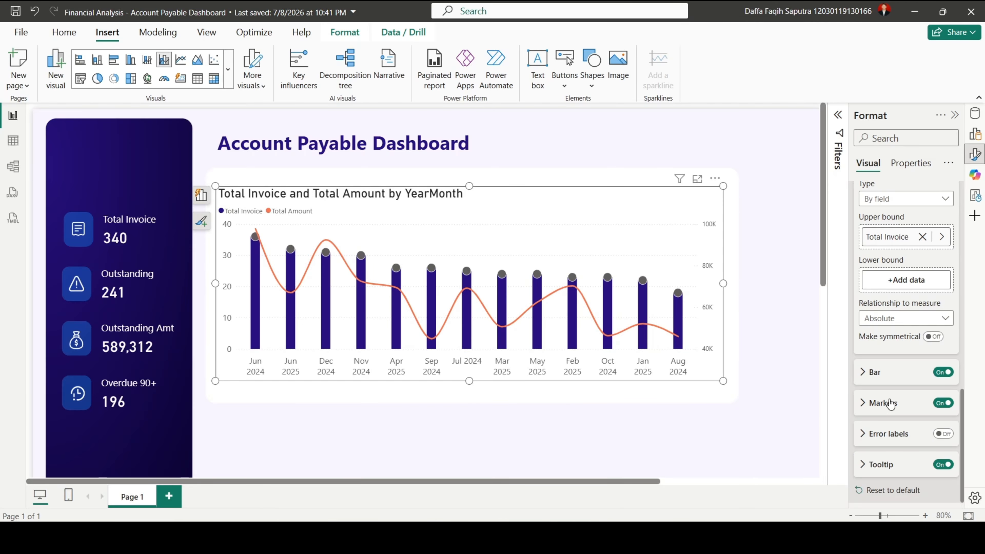
- Set the error bar color to hex #28117E and its width to 10
click(873, 373)
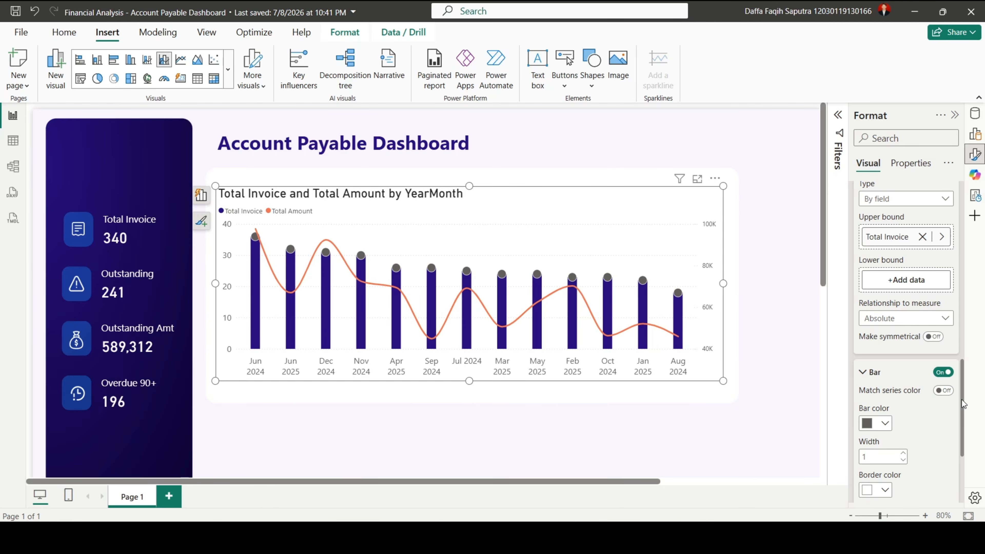
drag(963, 403, 964, 428)
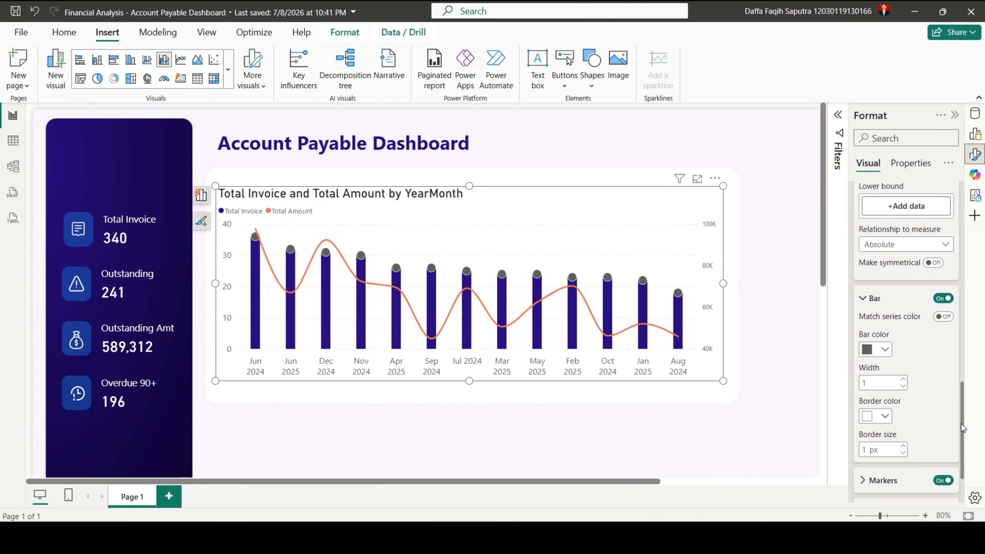
click(873, 349)
click(819, 322)
text(#28117E)
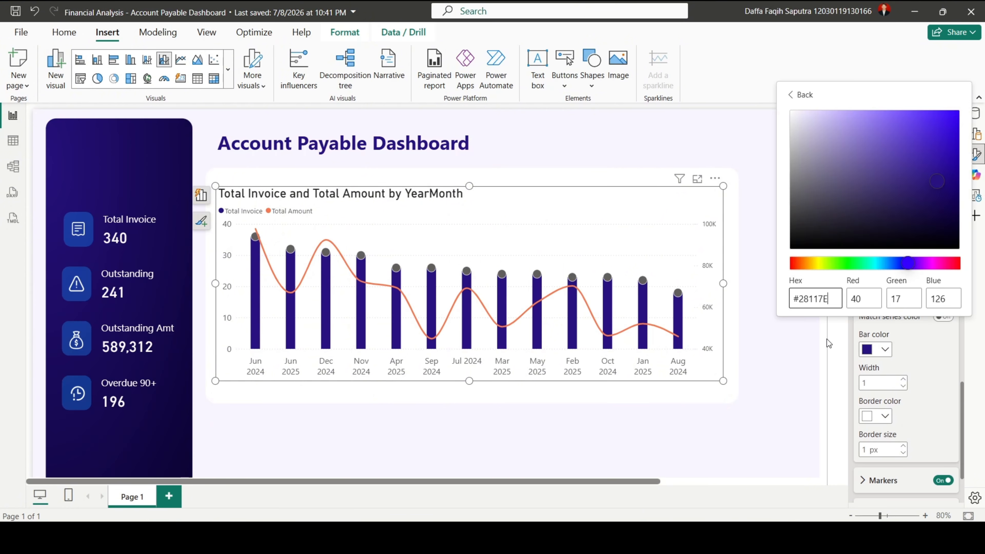
drag(873, 384, 861, 383)
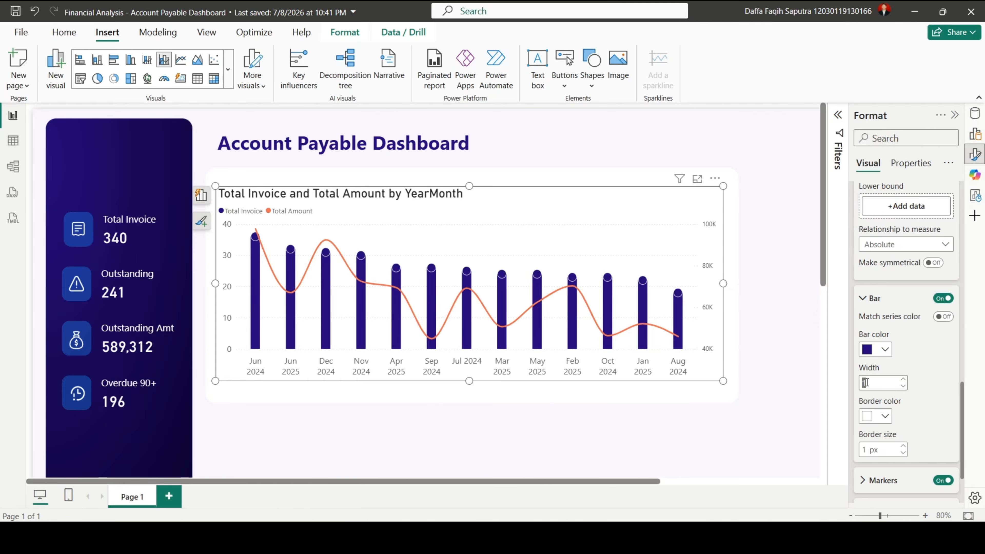
text(10)
- Set the error bar border color to hex #28117E and the border size to 2 px
click(879, 416)
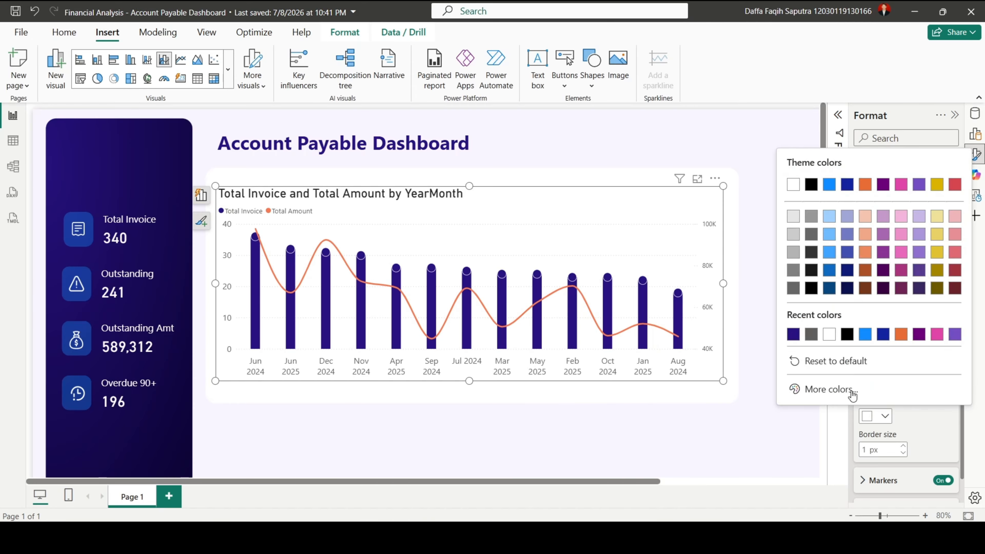
click(834, 390)
text(#28117E)
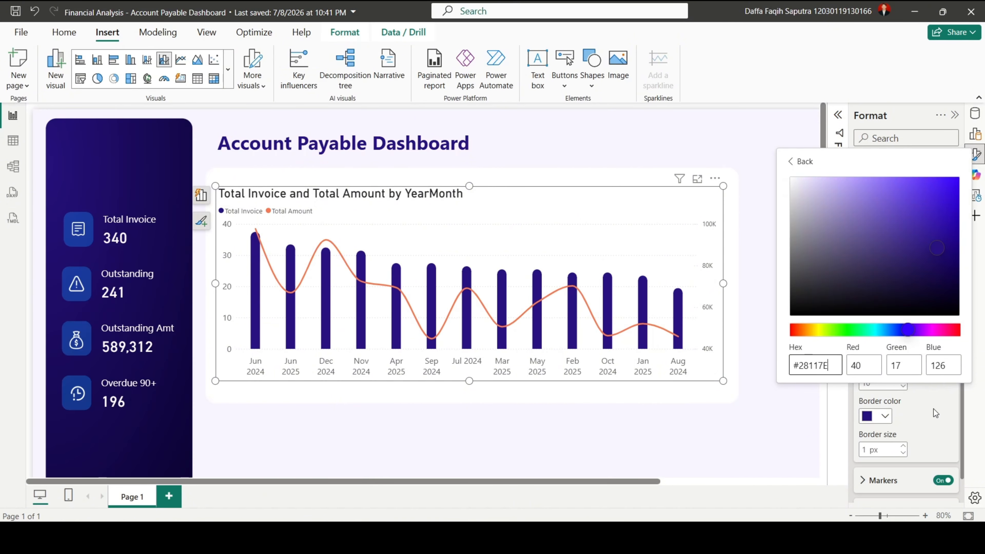
click(933, 408)
double_click(867, 449)
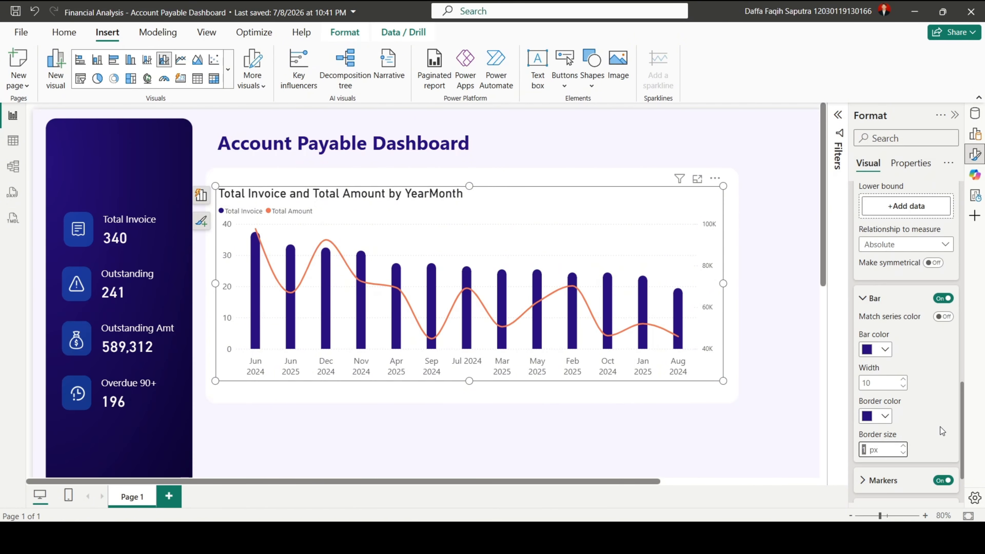
text(2)
click(940, 426)
click(752, 297)
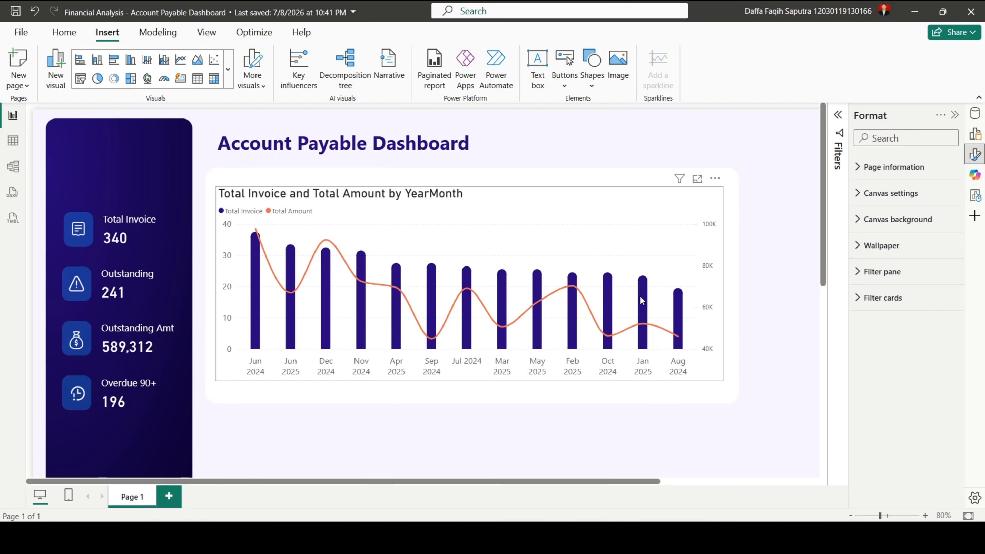
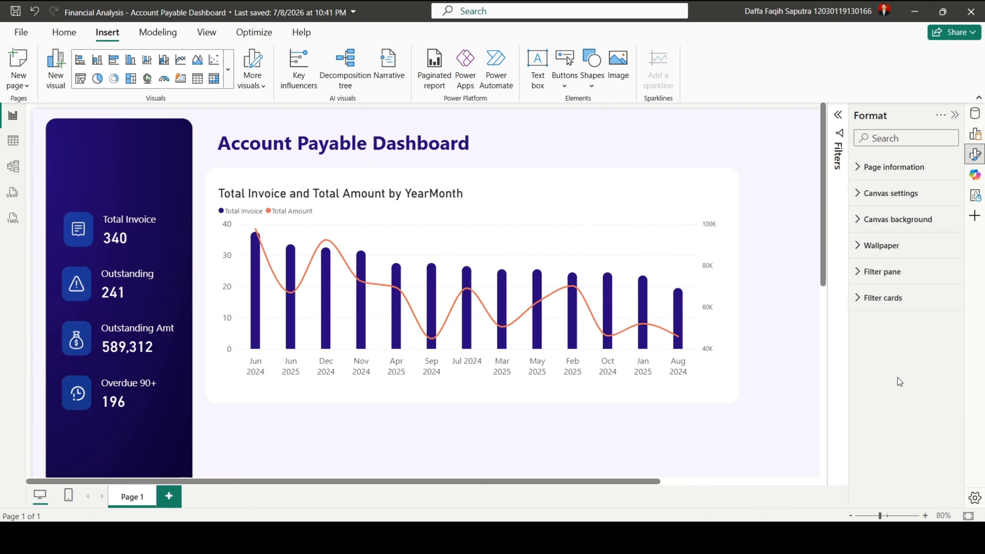
- Try to sort the YearMonth column of AP Data by the InvoiceDate column
click(975, 115)
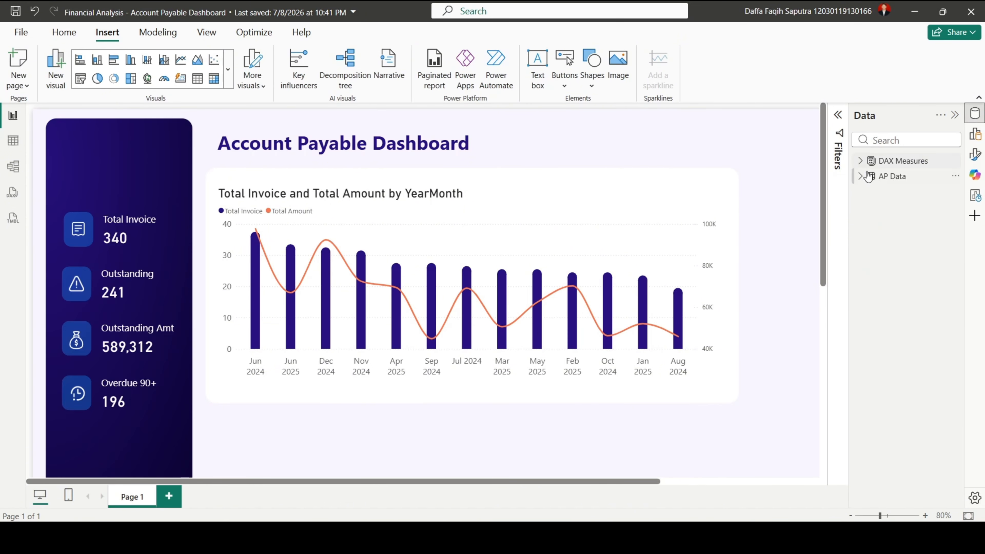
click(860, 176)
click(916, 362)
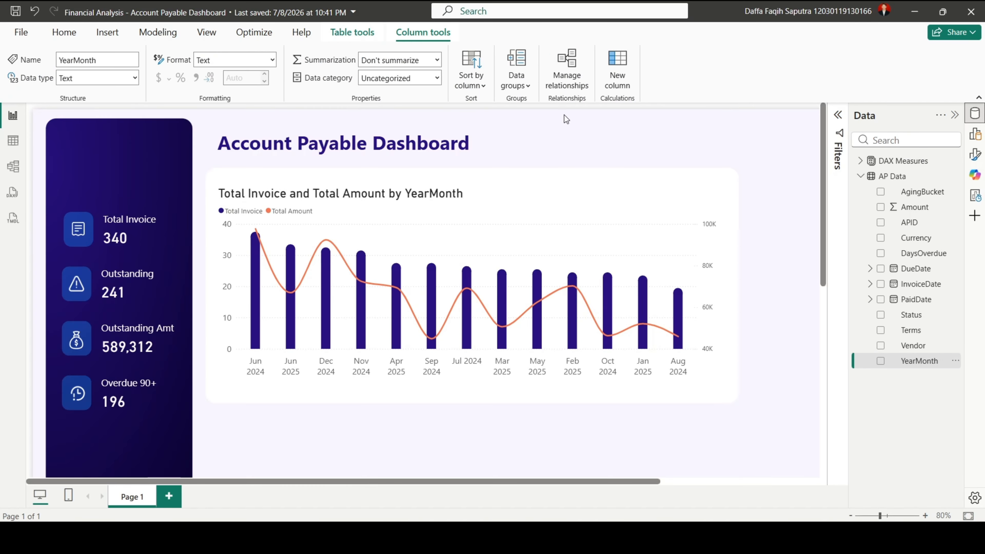
click(471, 89)
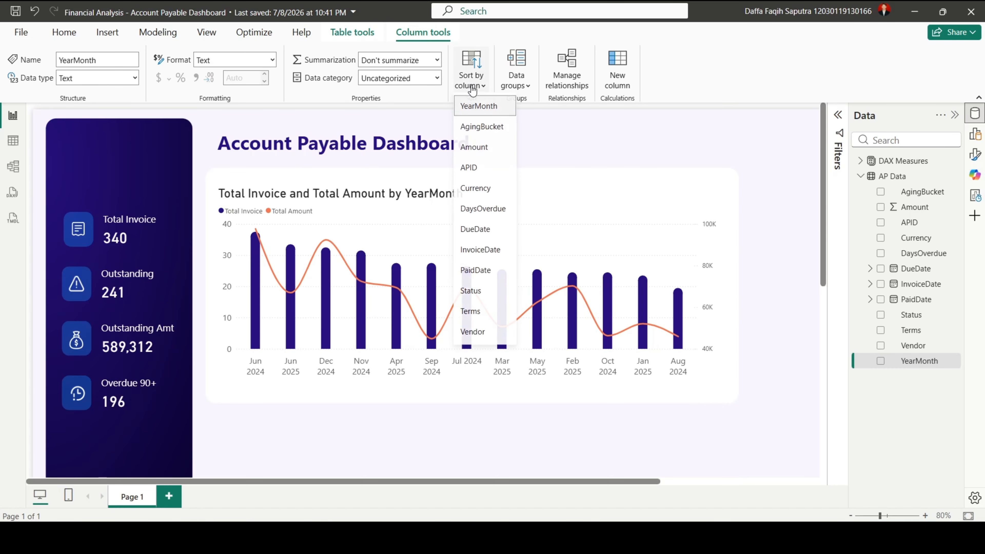
click(484, 253)
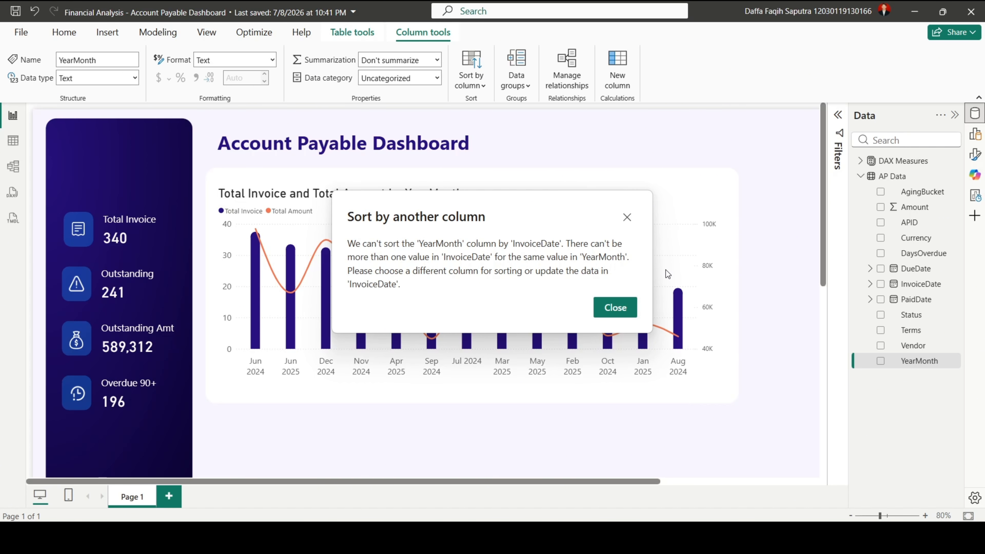
click(620, 309)
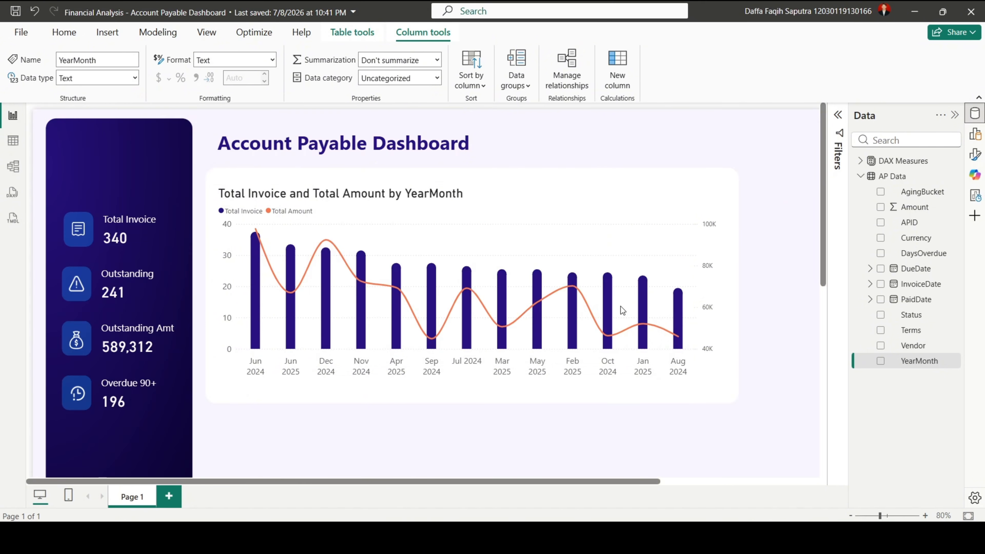
- Open the Power Query Editor and create a new query that references AP Data
click(48, 34)
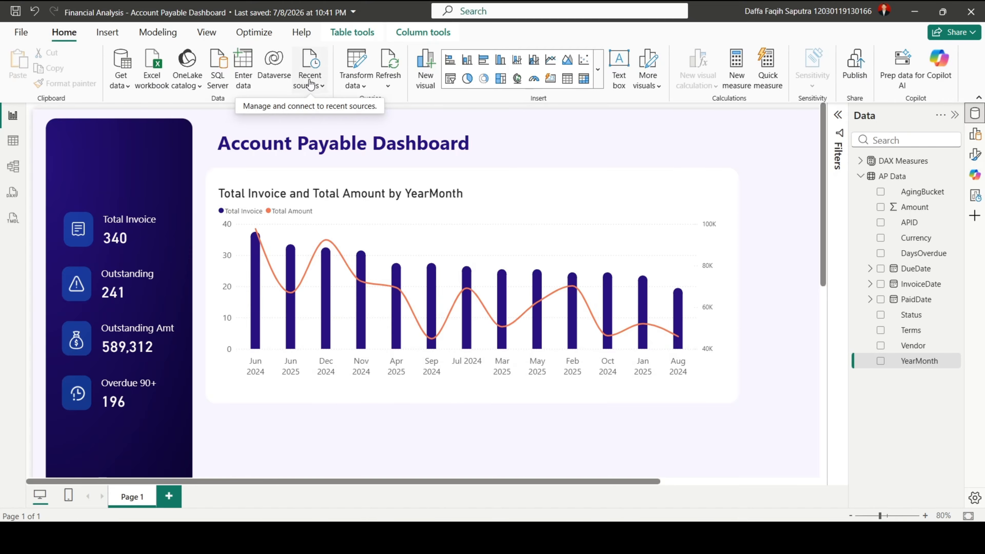
click(354, 81)
click(378, 114)
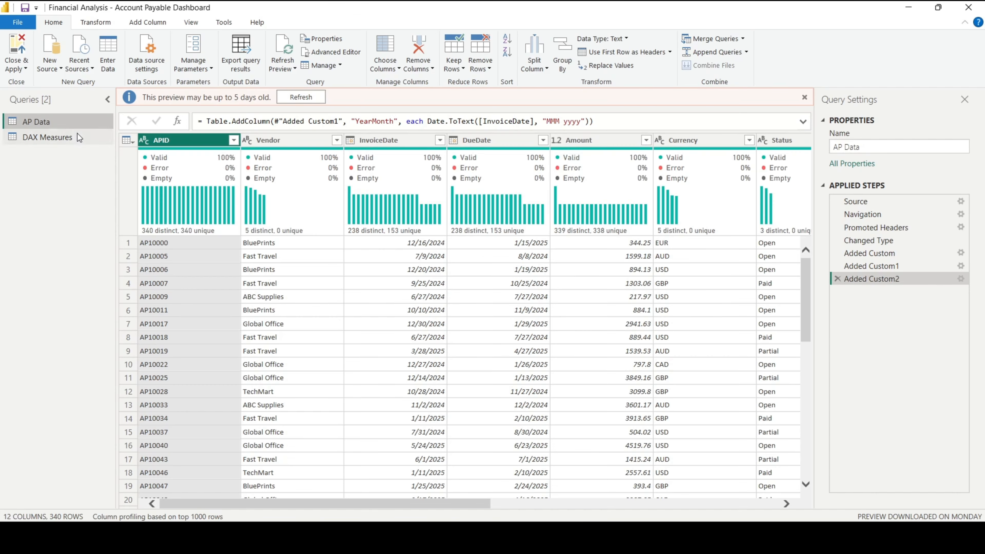
right_click(54, 124)
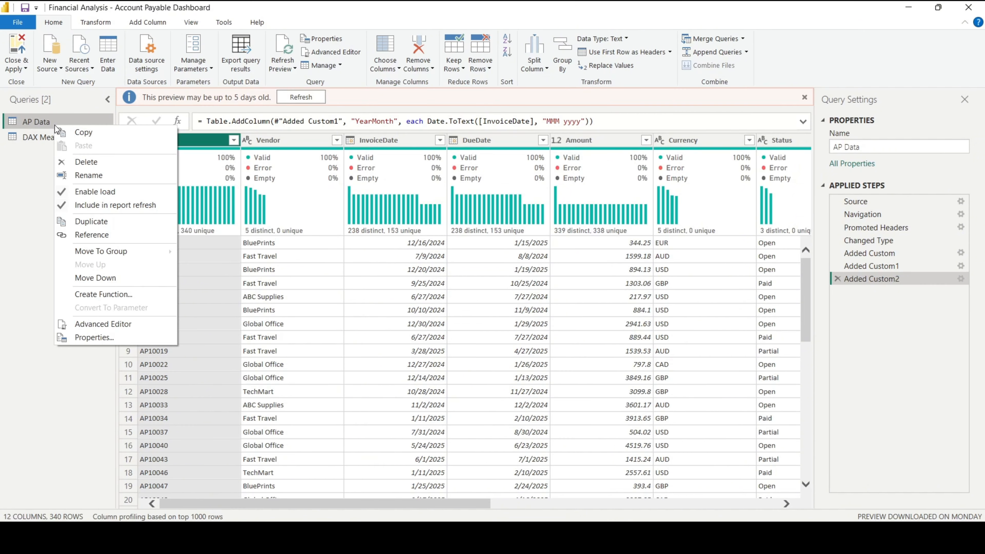
click(92, 235)
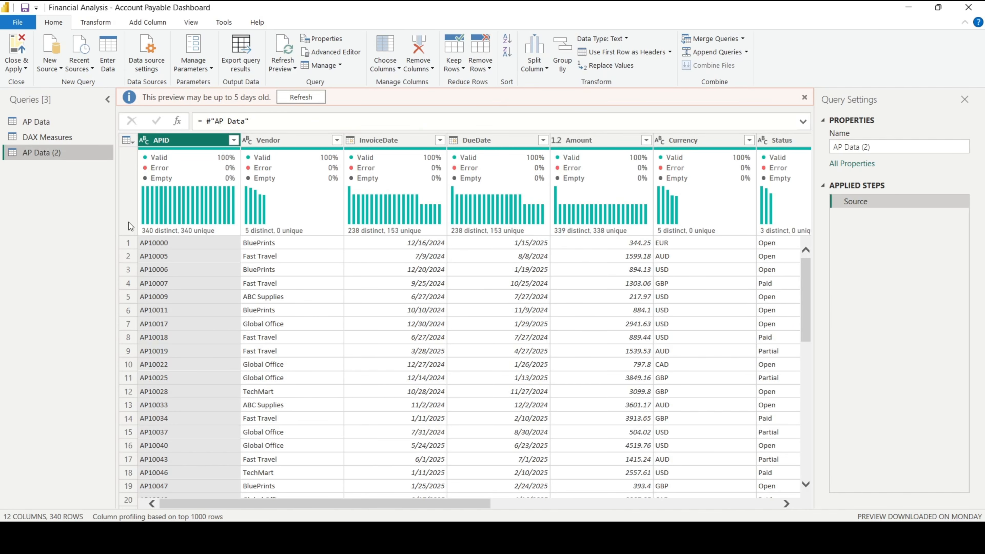
- Rename the referenced AP Data query as Date Dimensions
click(835, 147)
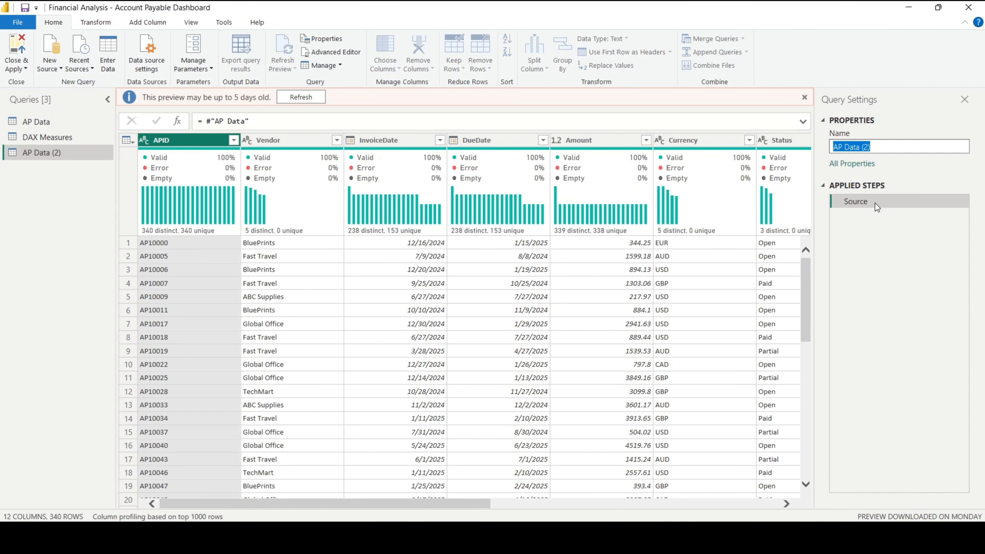
text(Date Dimensions)
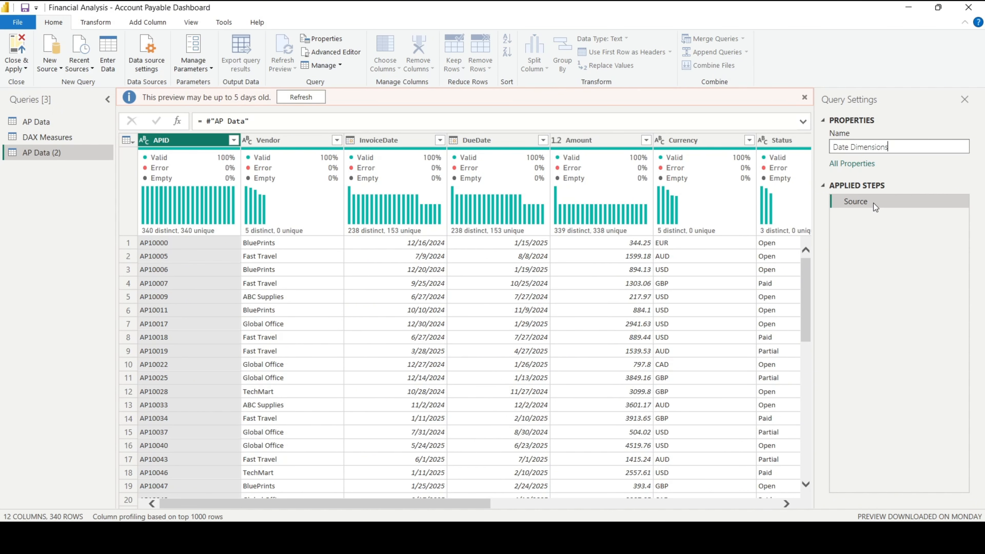
click(405, 145)
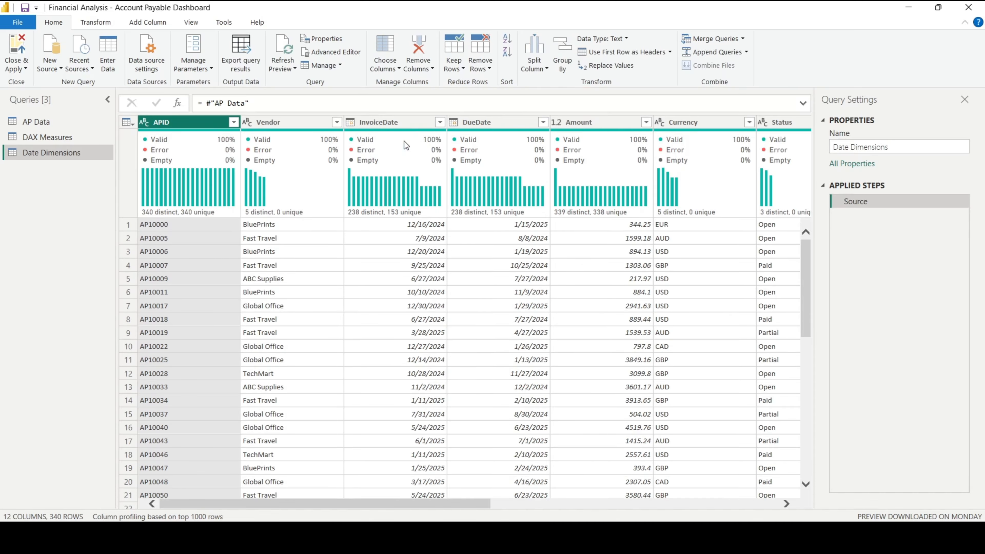
- Keep only the InvoiceDate and YearMonth columns in the Date Dimensions query, removing all other columns
click(396, 124)
drag(330, 504, 629, 504)
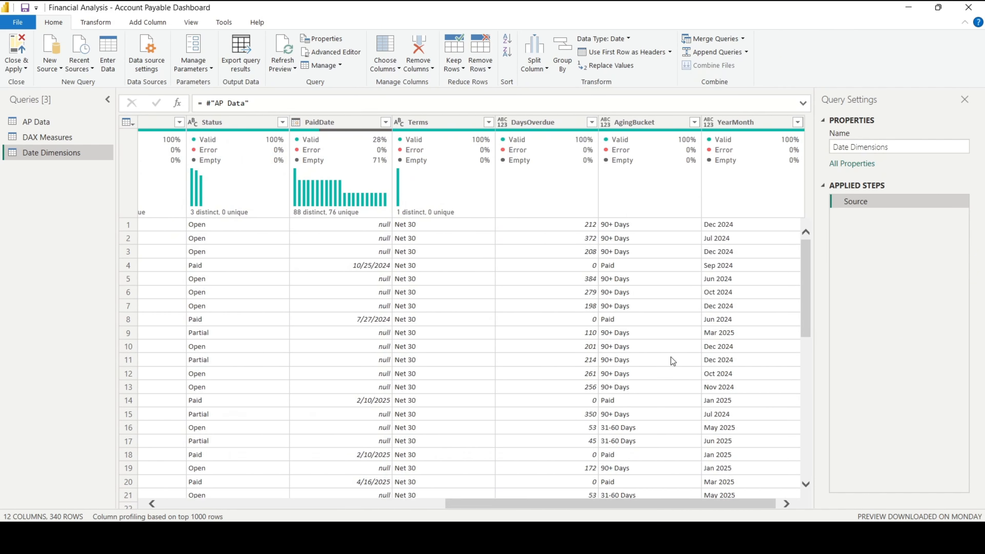
click(752, 123)
right_click(738, 123)
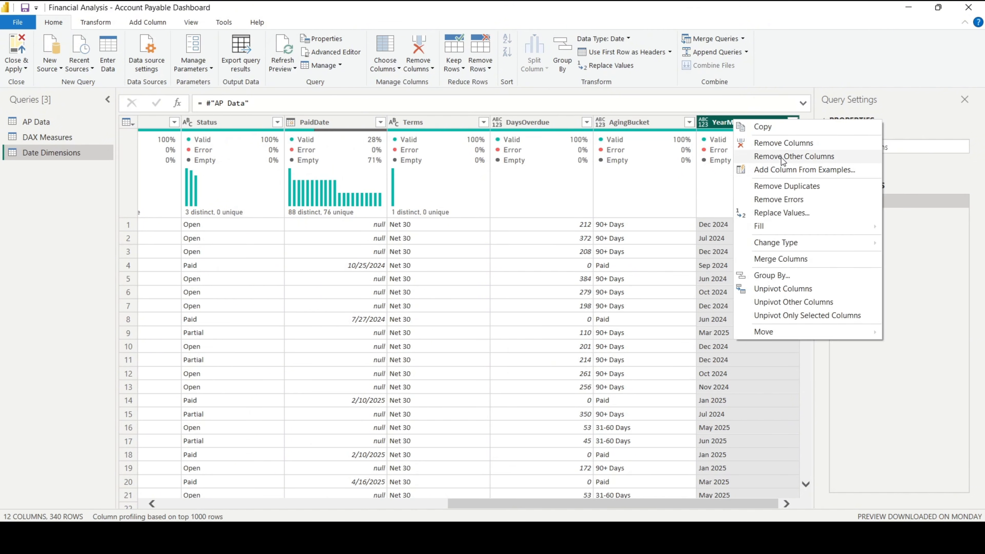
click(843, 158)
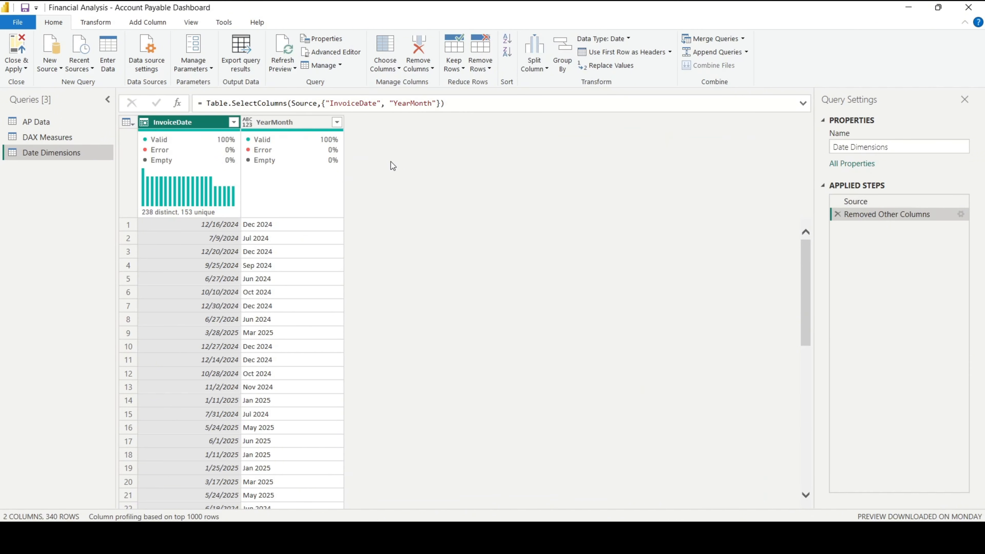
- Remove duplicate rows from the Date Dimensions query based on the YearMonth column
click(299, 126)
right_click(299, 126)
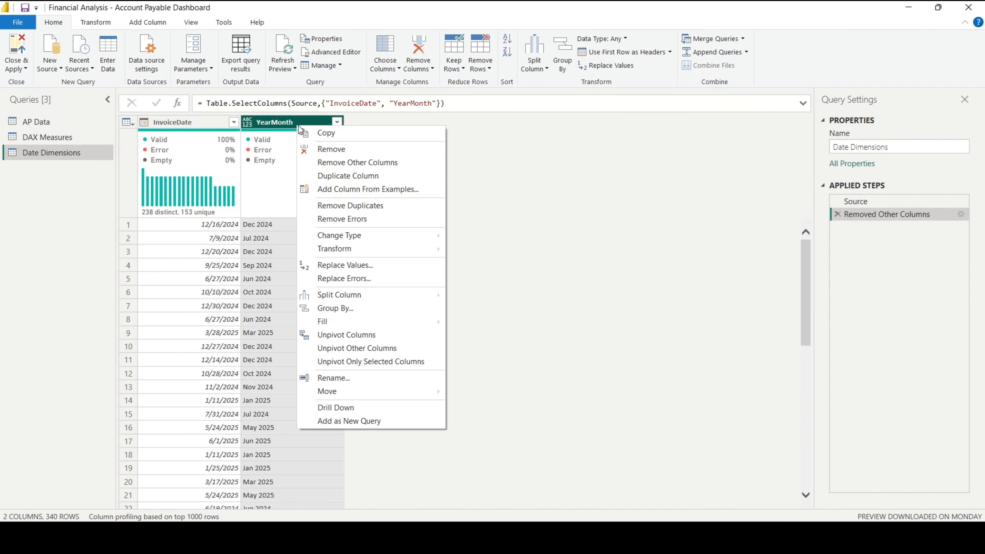
click(348, 203)
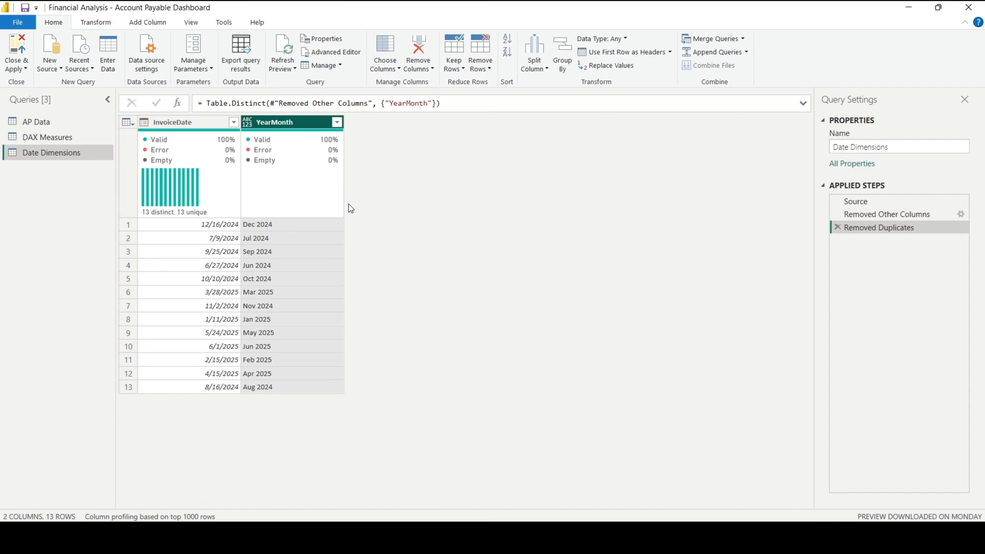
- Sort the Date Dimensions query by InvoiceDate in ascending order and apply the query changes to the report
click(233, 122)
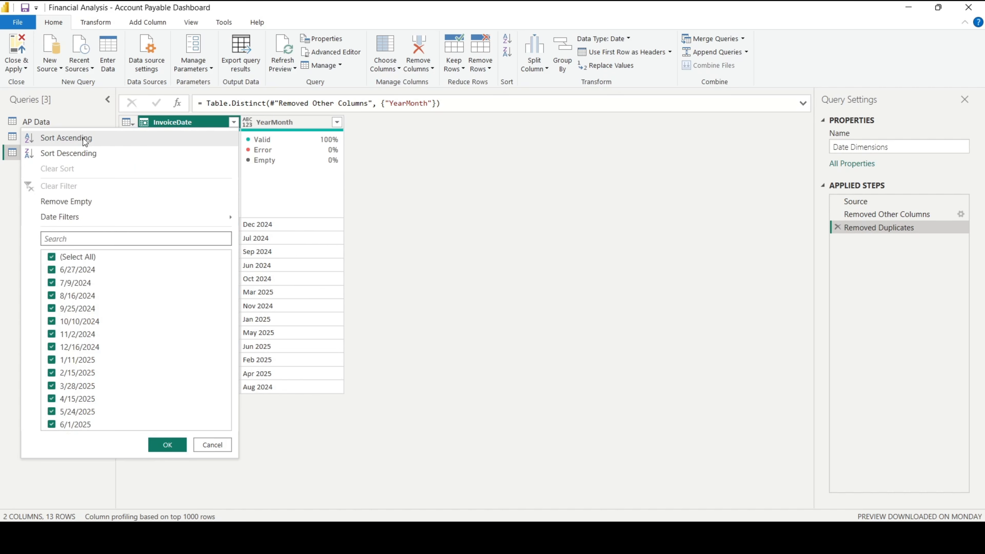
click(95, 141)
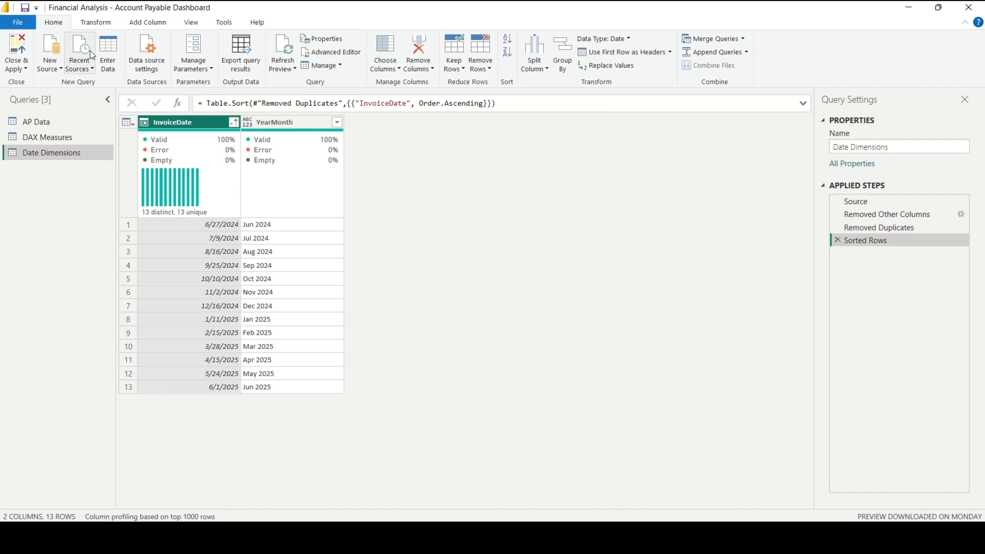
click(16, 55)
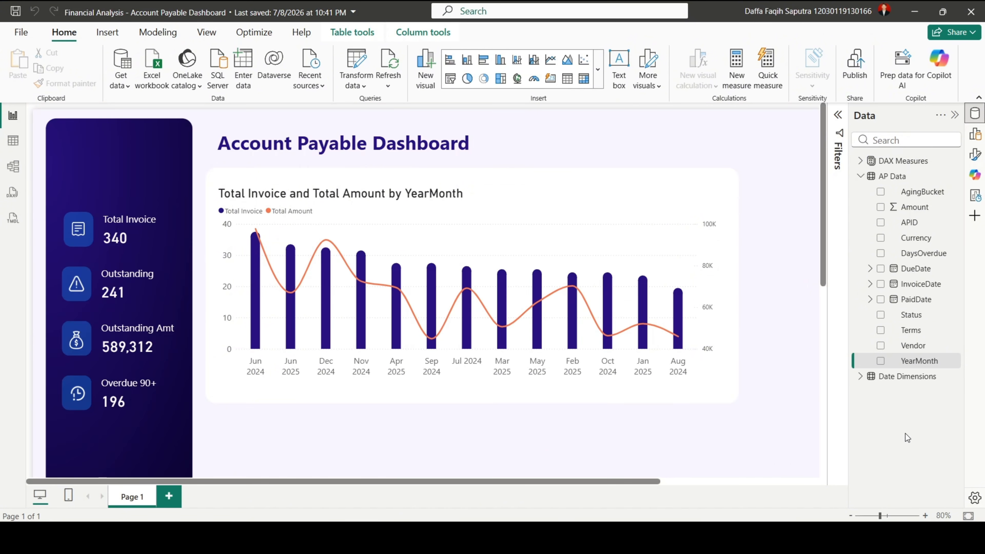
- Replace the combo chart's X-axis field with YearMonth from the Date Dimensions table
click(703, 204)
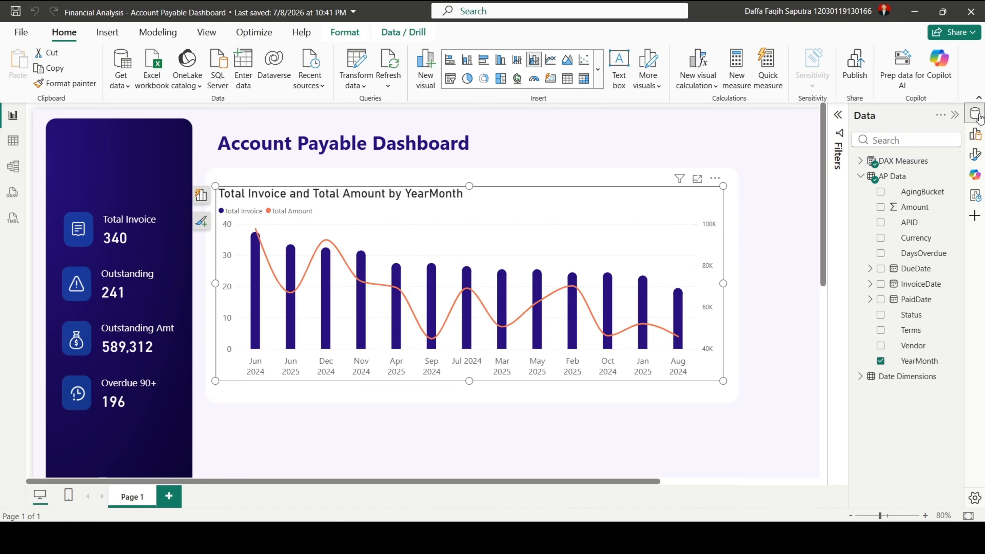
click(976, 136)
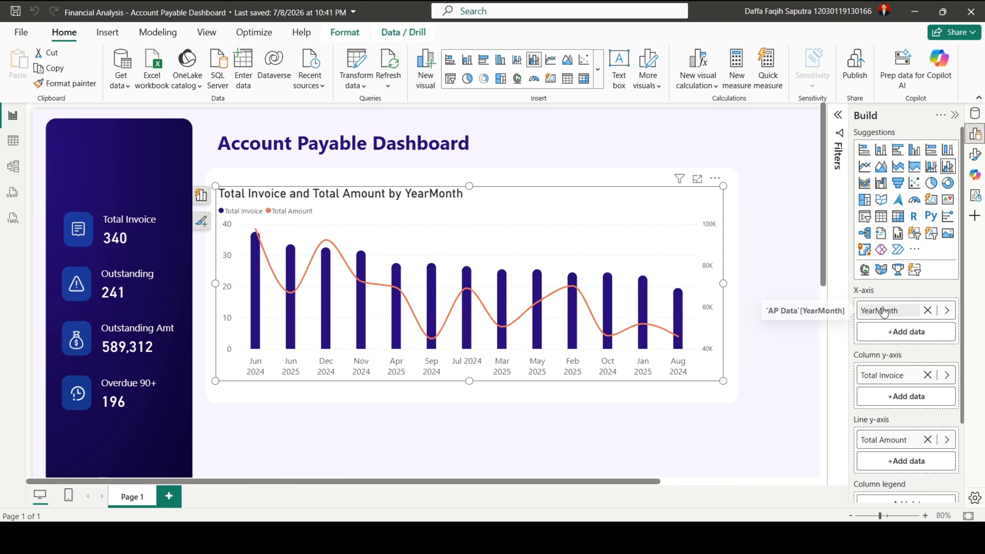
click(944, 310)
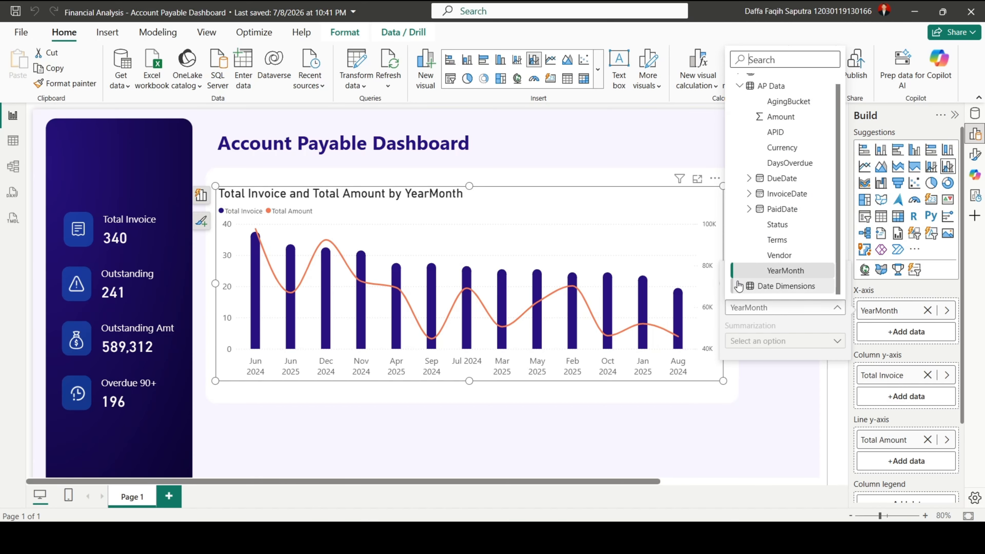
scroll(781, 245, down, 2)
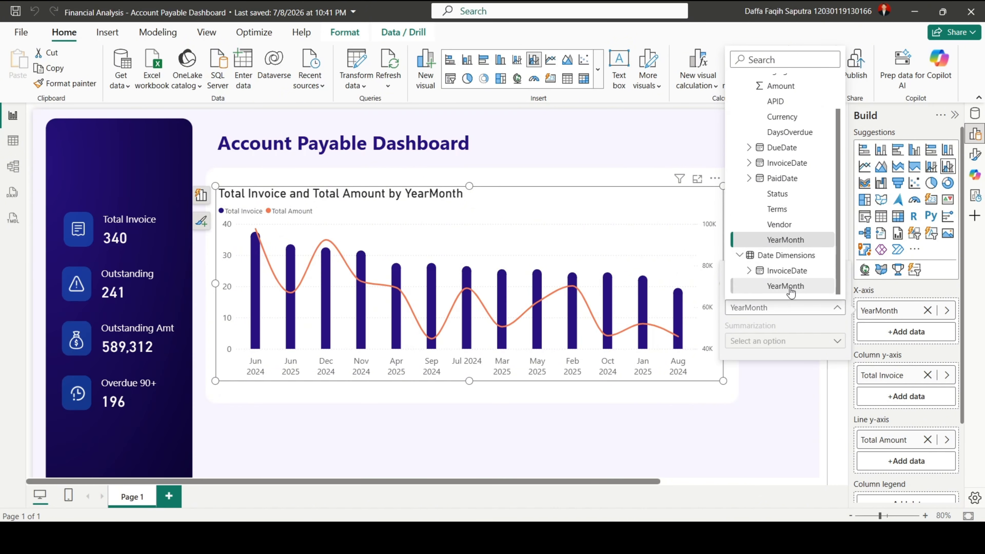
click(779, 288)
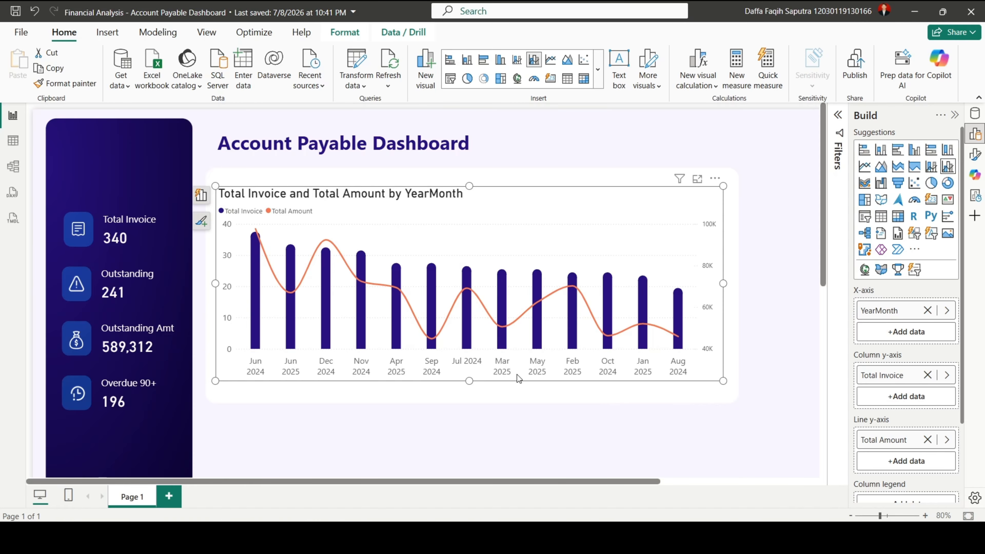
- Sort the YearMonth column of the Date Dimensions table by its InvoiceDate column
click(974, 113)
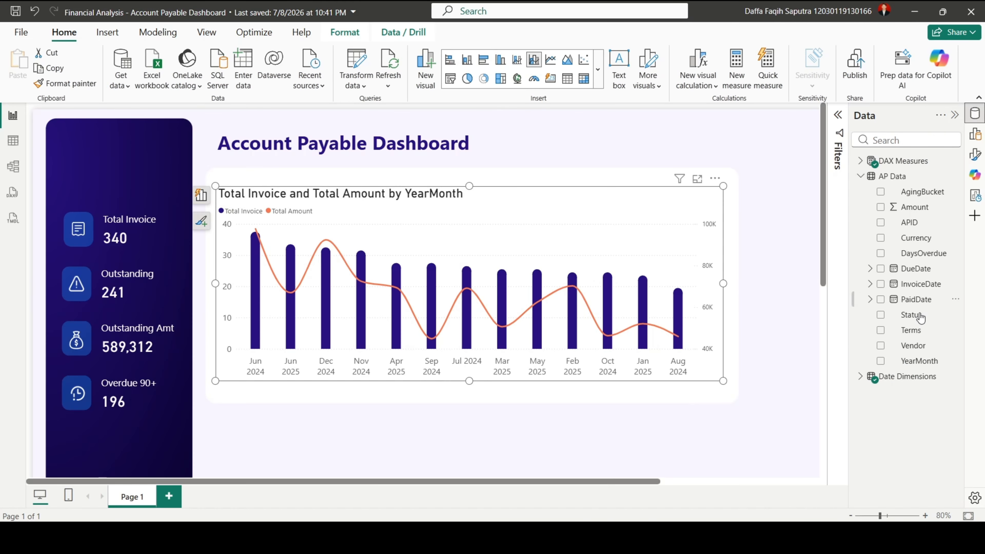
click(860, 377)
click(919, 408)
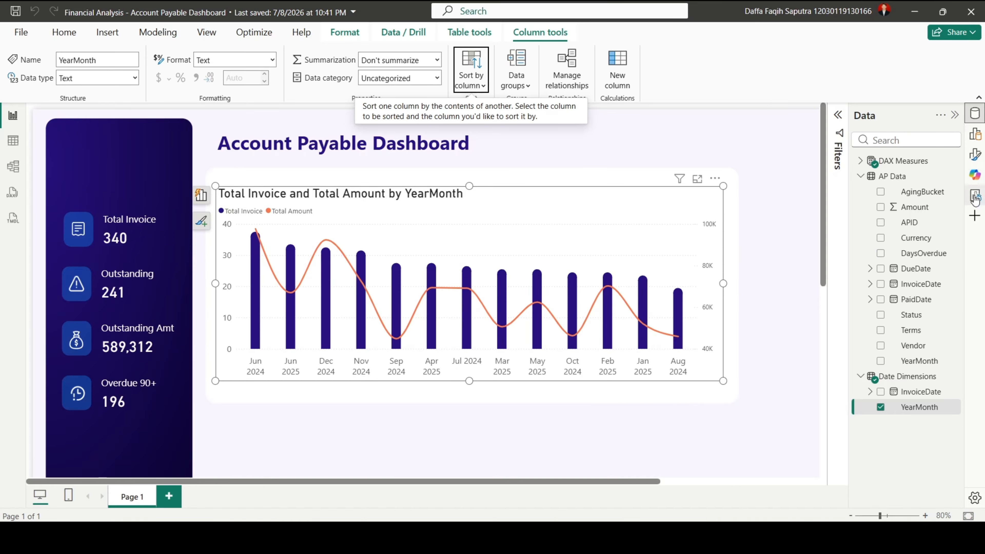
- Keep Total Invoice as the combo chart's column y-axis measure and order the chart chronologically by YearMonth
click(974, 134)
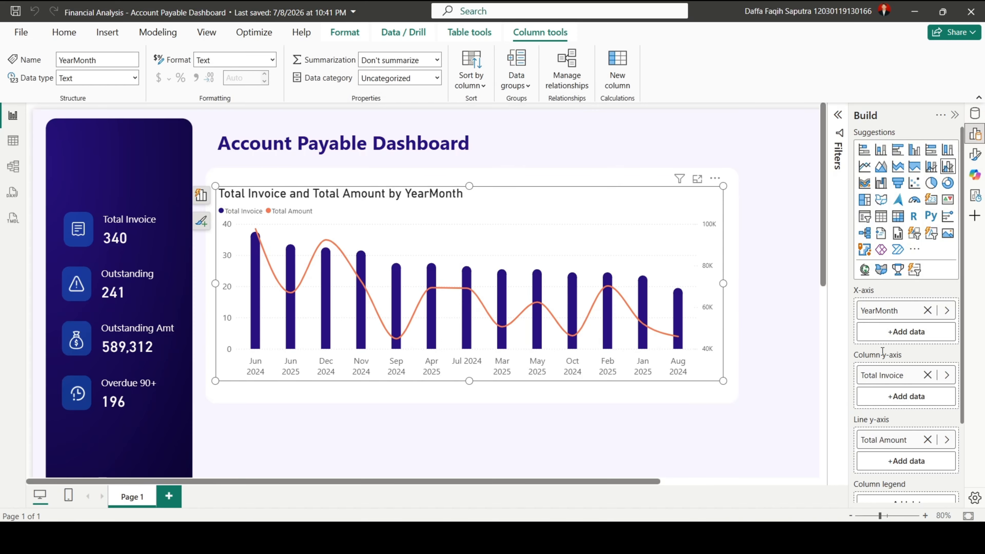
click(883, 376)
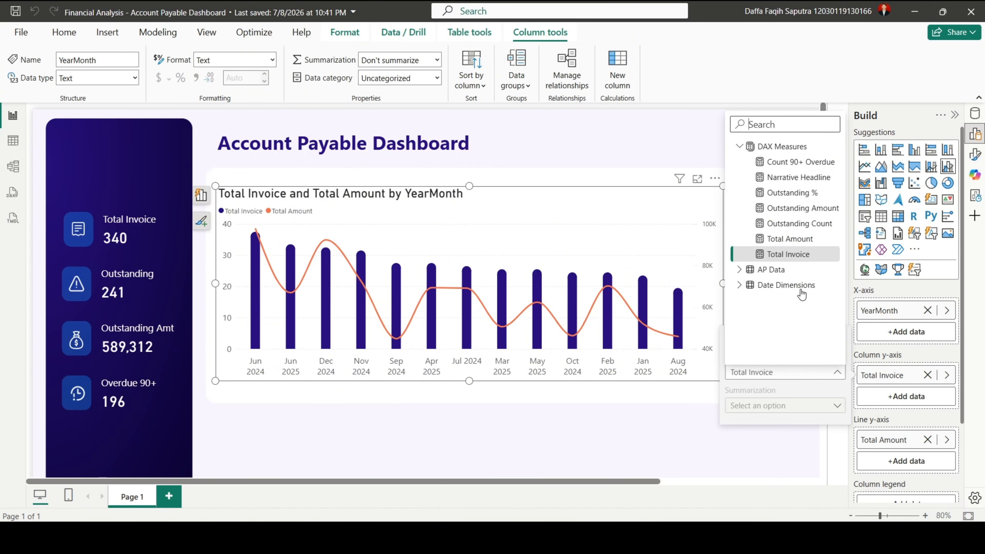
click(773, 254)
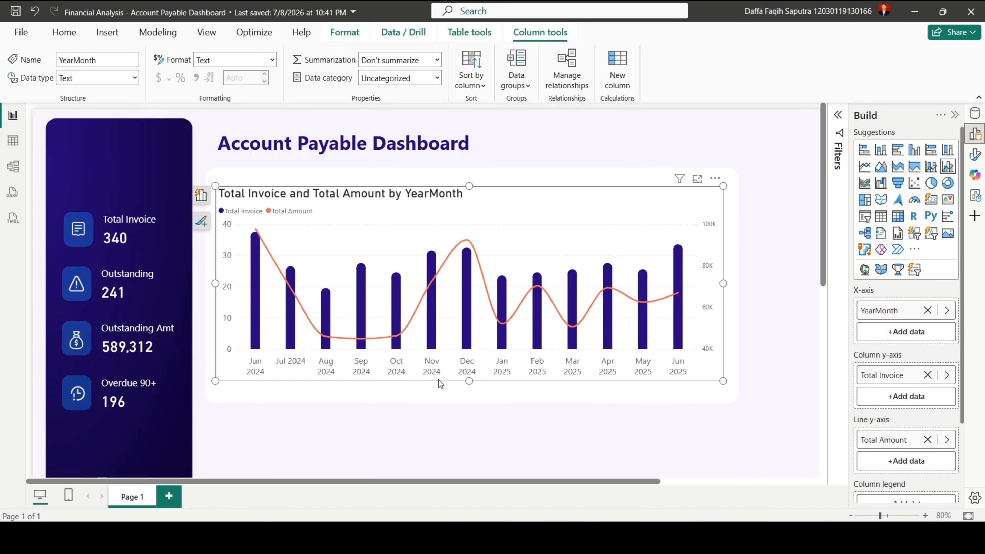
- Insert a rounded rectangle shape on the dashboard page
click(790, 381)
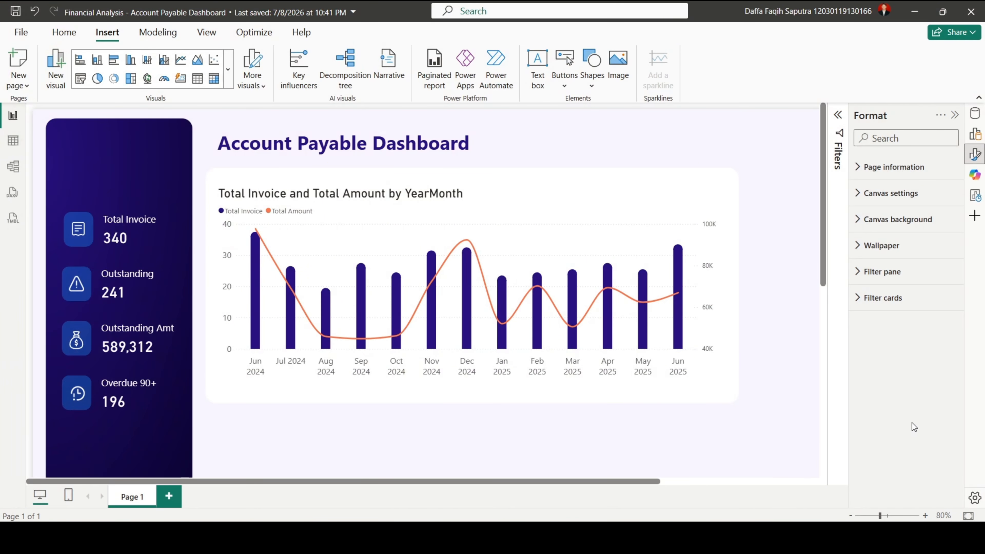
click(852, 515)
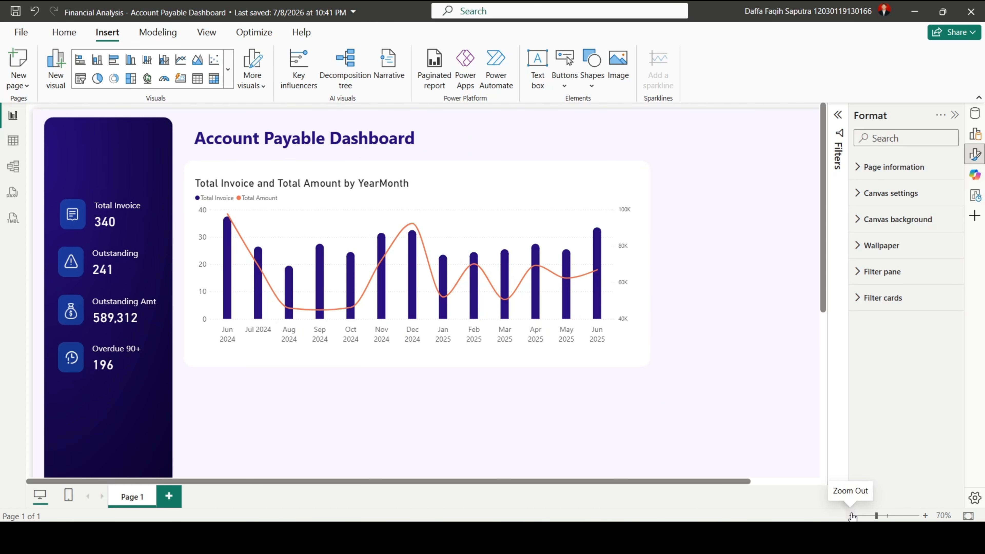
click(851, 515)
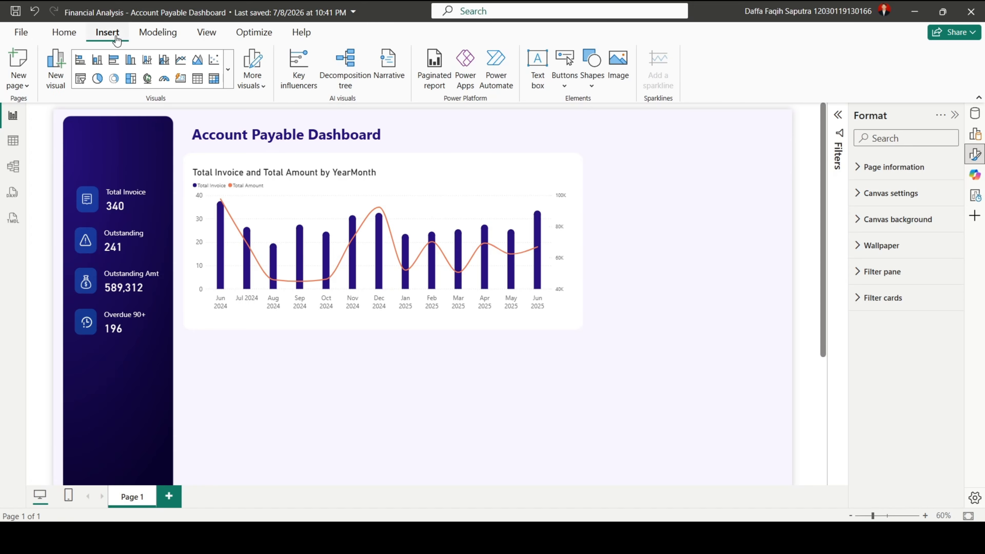
click(591, 85)
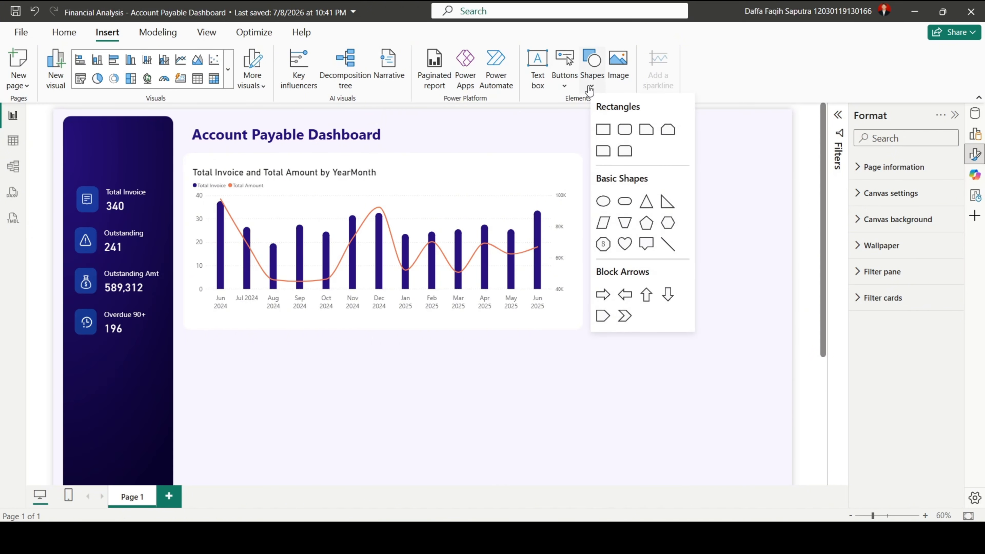
click(624, 130)
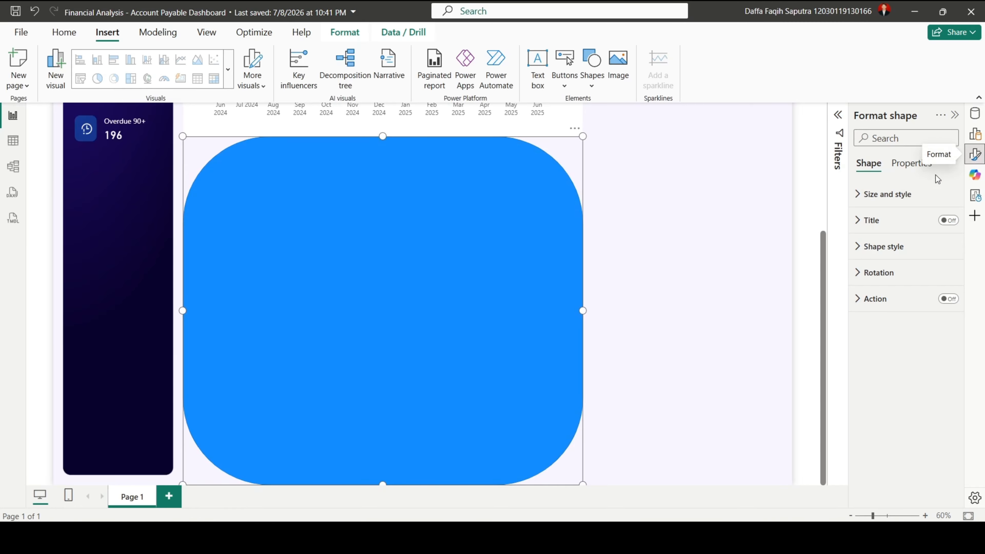
- Set the new rounded rectangle's height to 460 and width to 500
click(888, 194)
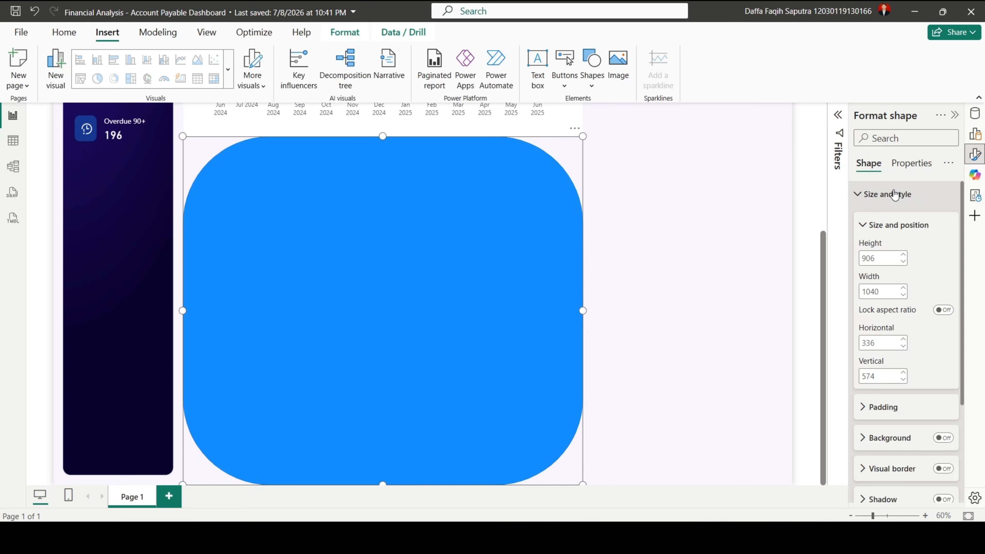
click(872, 259)
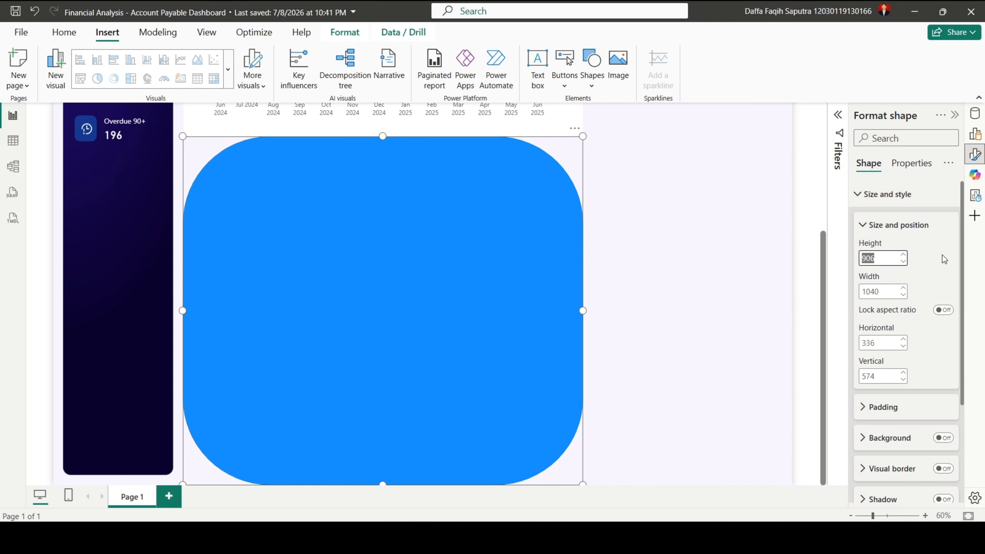
text(460)
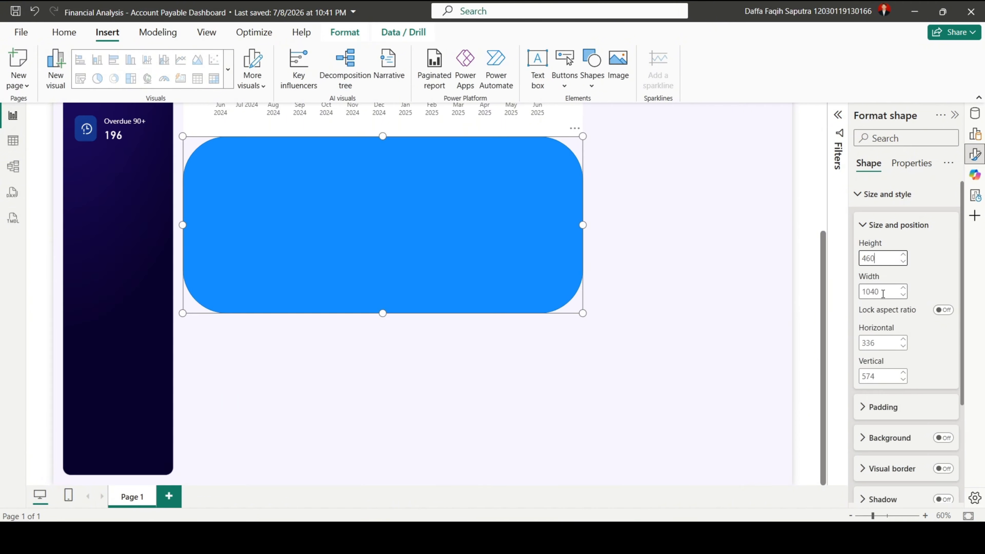
click(882, 294)
text(500)
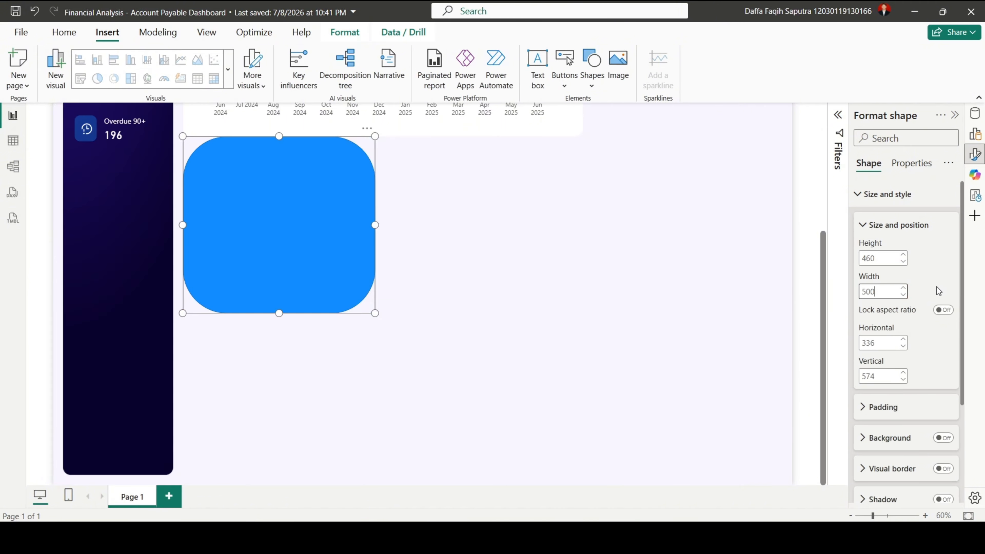
- Change the shape type to Rounded rectangle (px) and set its corner radius to 20 px
click(904, 196)
click(888, 248)
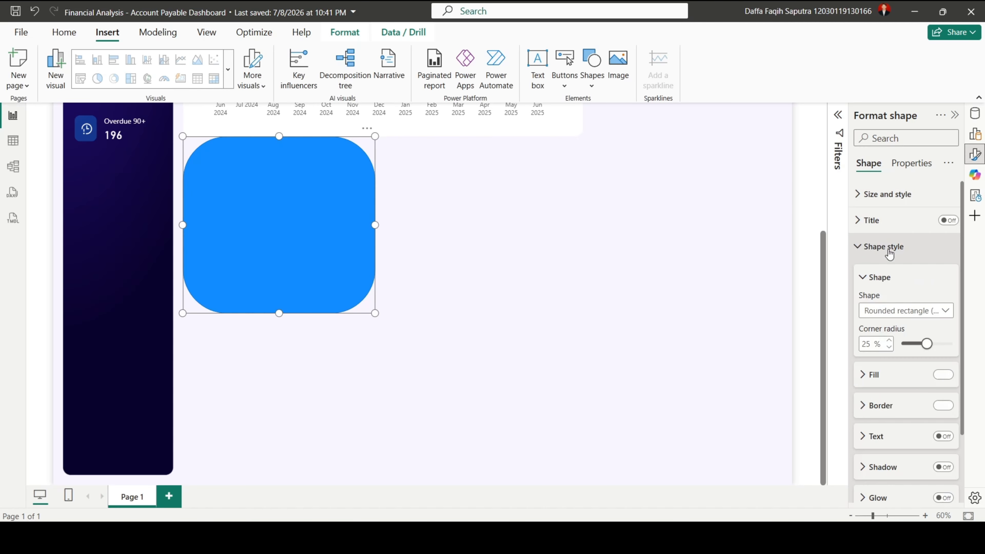
click(890, 311)
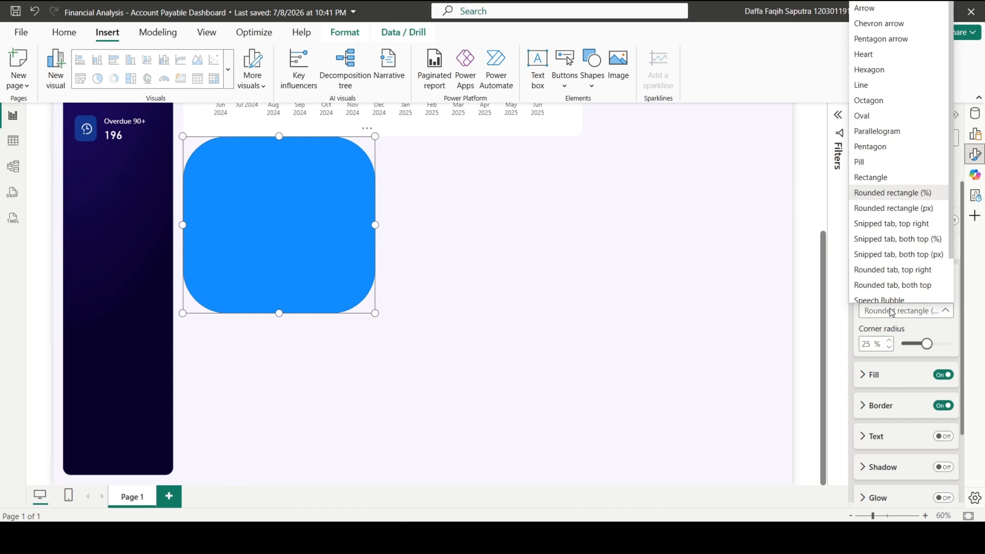
click(928, 212)
click(872, 344)
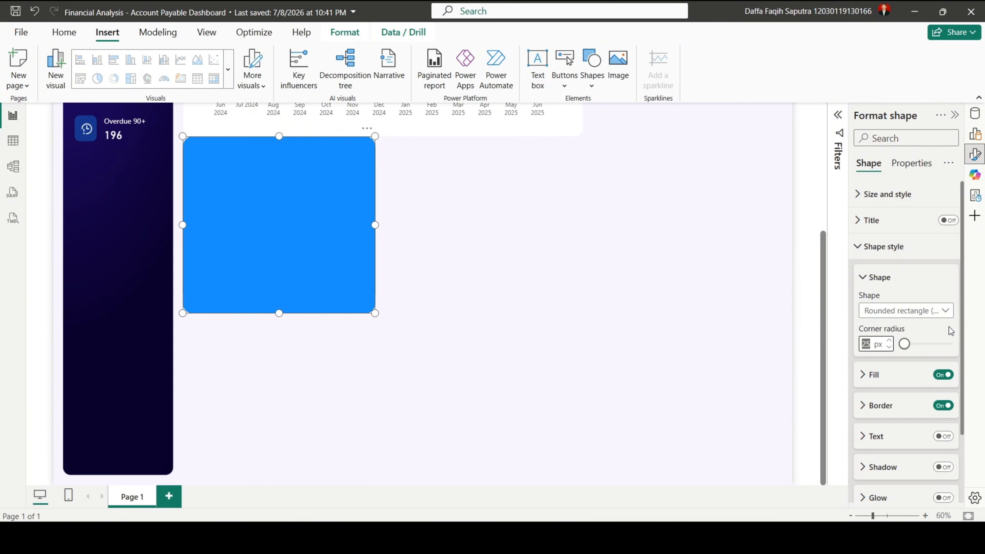
text(20)
- Turn off the rounded rectangle's border and set its fill color to white
click(944, 405)
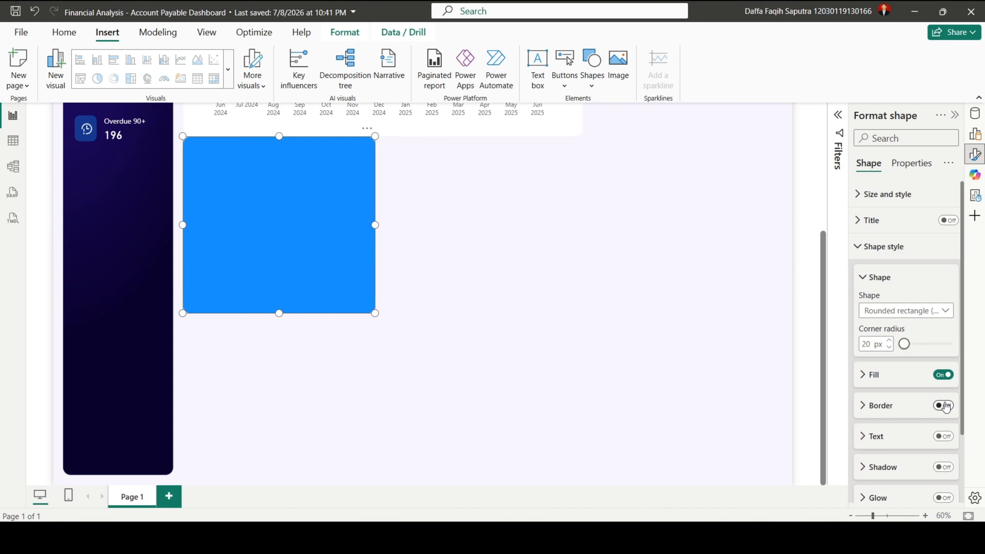
click(868, 375)
click(867, 410)
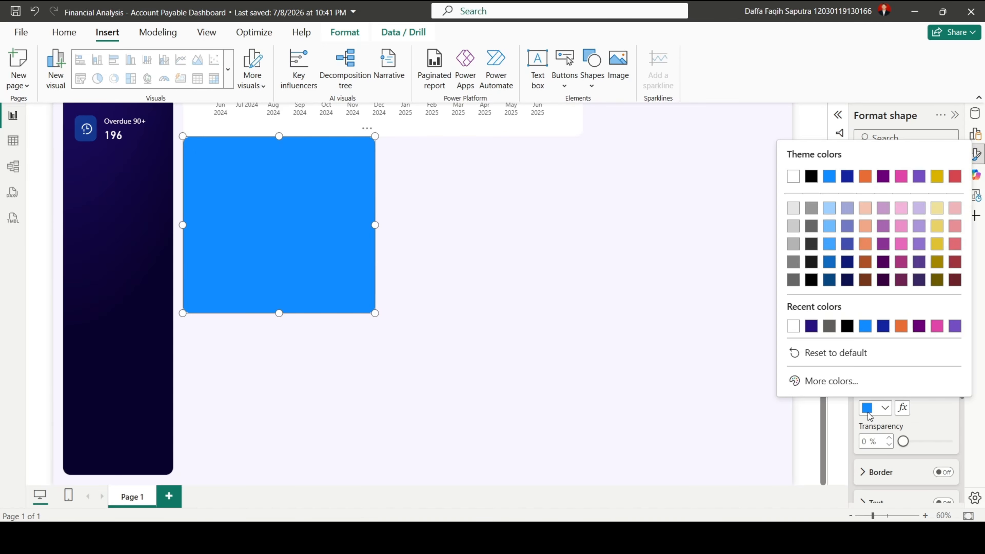
click(794, 327)
click(718, 316)
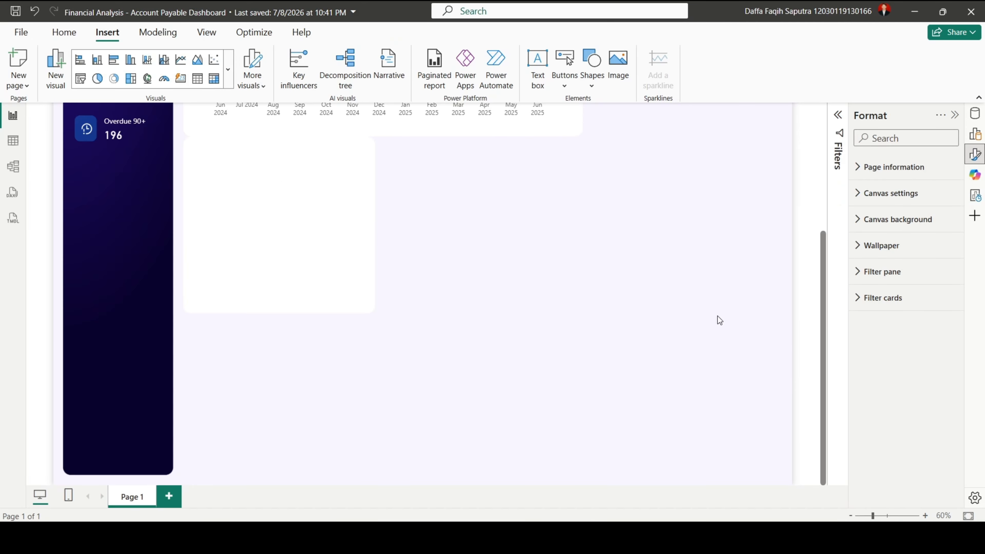
- Move the white rounded rectangle to the right of the combo chart card, aligning their top edges
scroll(716, 317, up, 5)
click(280, 439)
drag(280, 439, 674, 261)
click(647, 379)
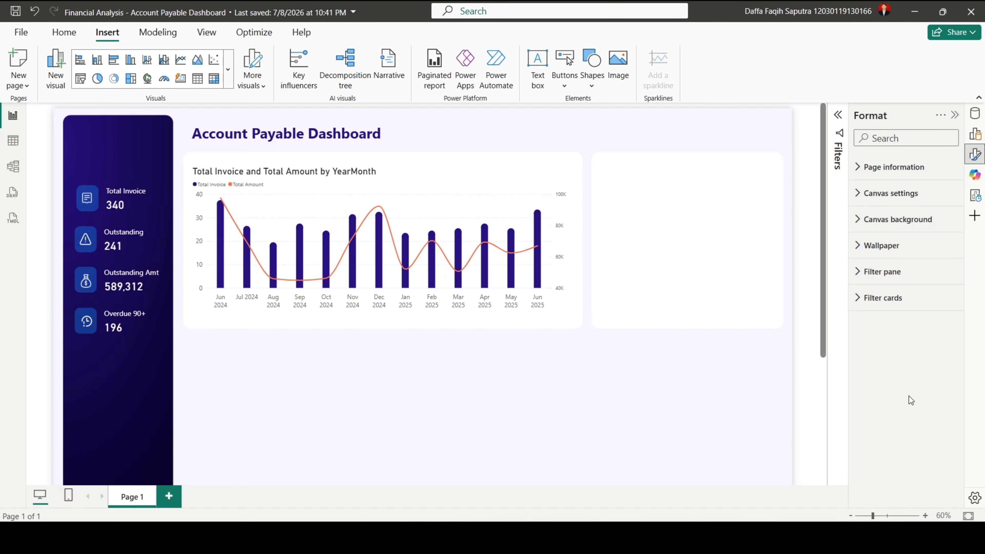
- Add a donut chart to the page with the AP Data Status field as its legend
click(975, 134)
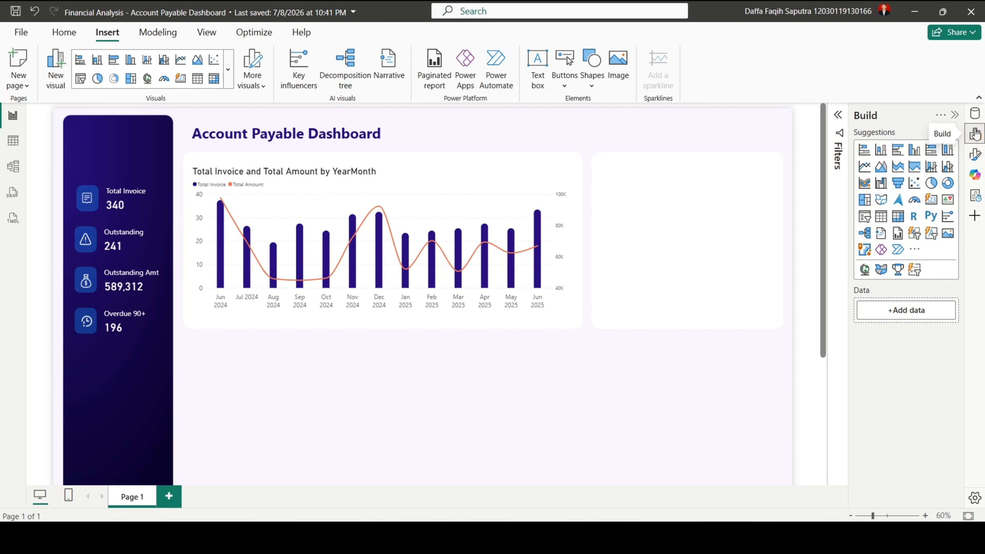
click(948, 184)
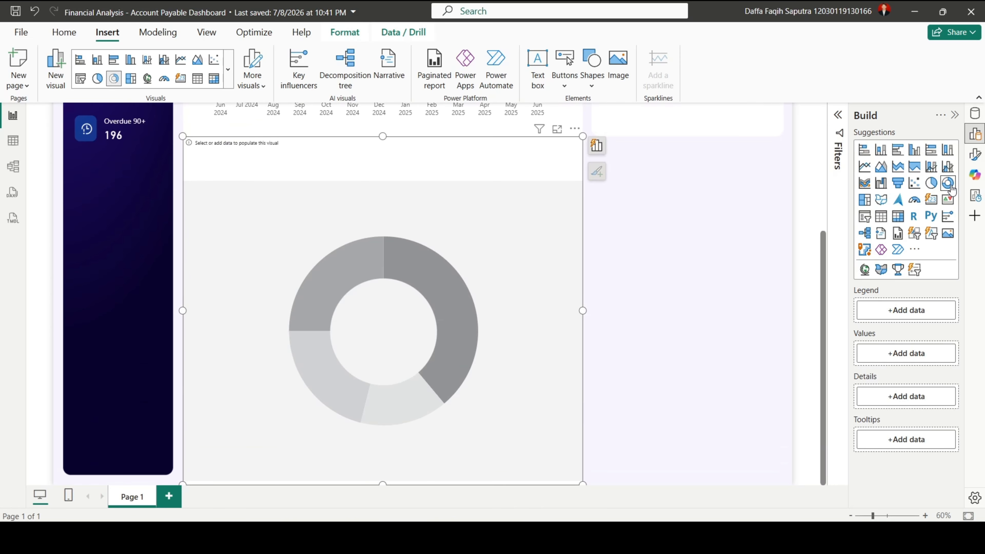
click(906, 312)
click(716, 222)
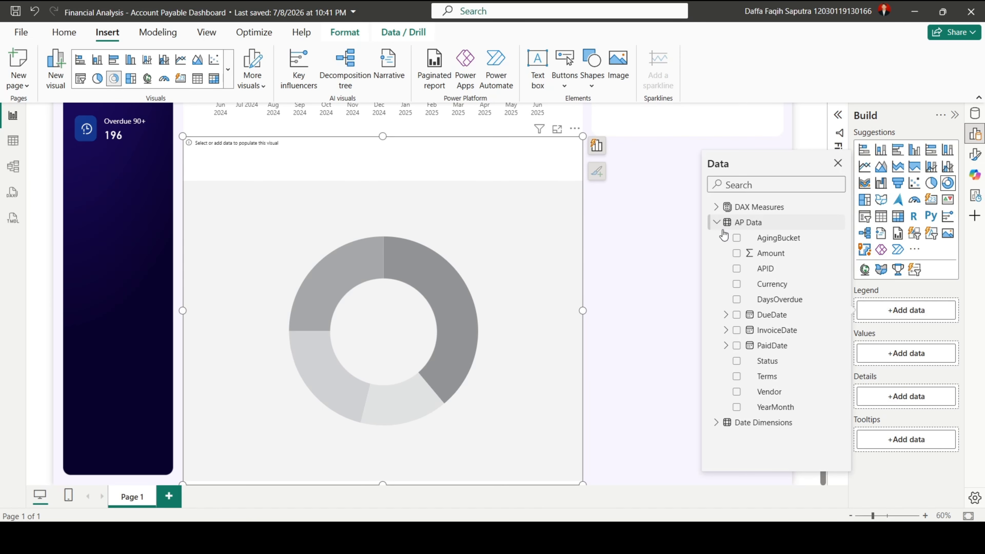
click(737, 362)
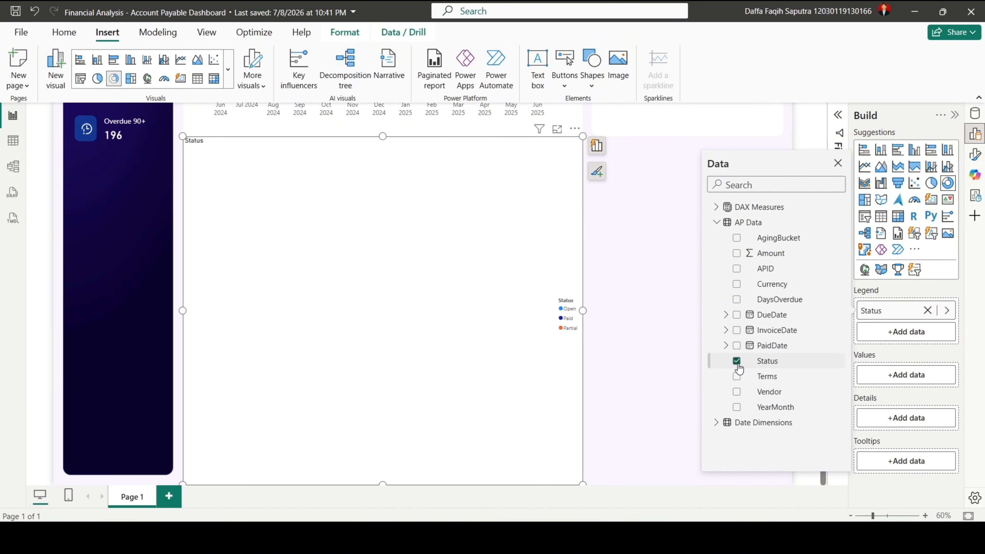
- Add the Total Invoice measure to the donut chart's values
click(905, 375)
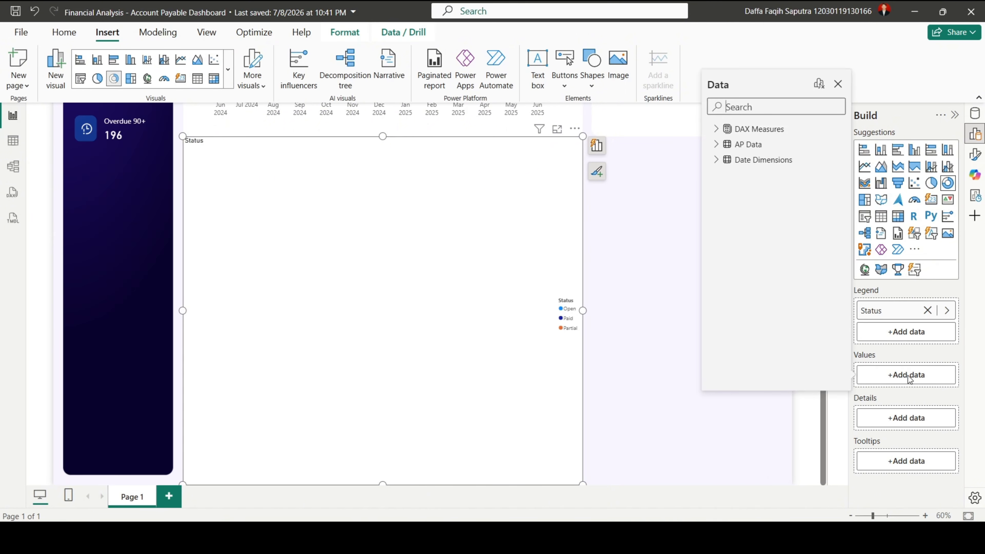
click(716, 129)
click(737, 237)
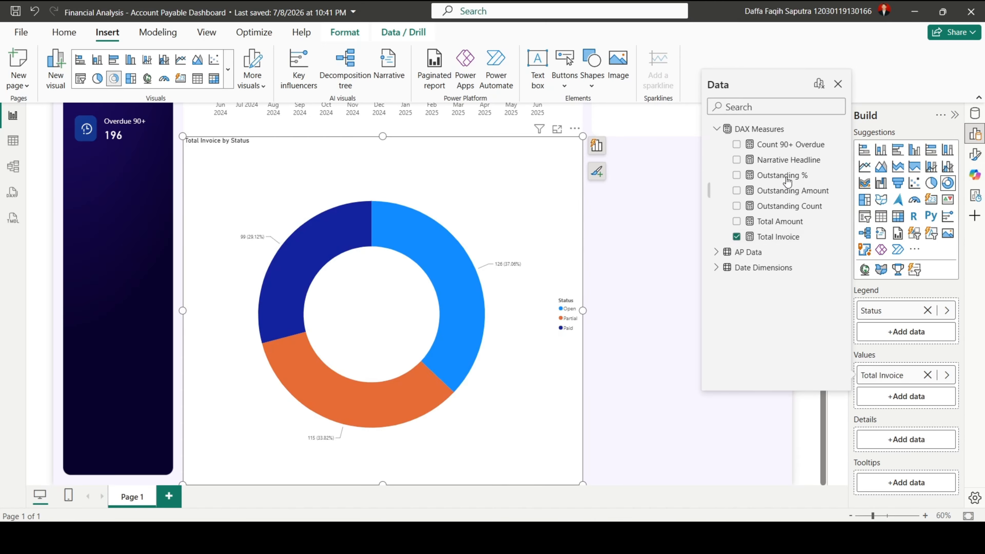
click(836, 84)
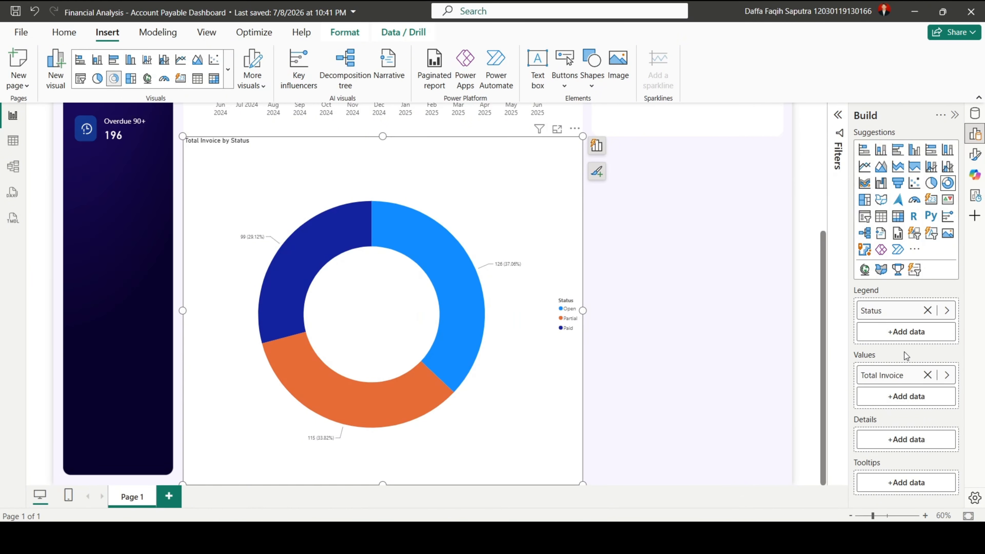
- Set the donut chart's height to 390 and width to 480
click(966, 155)
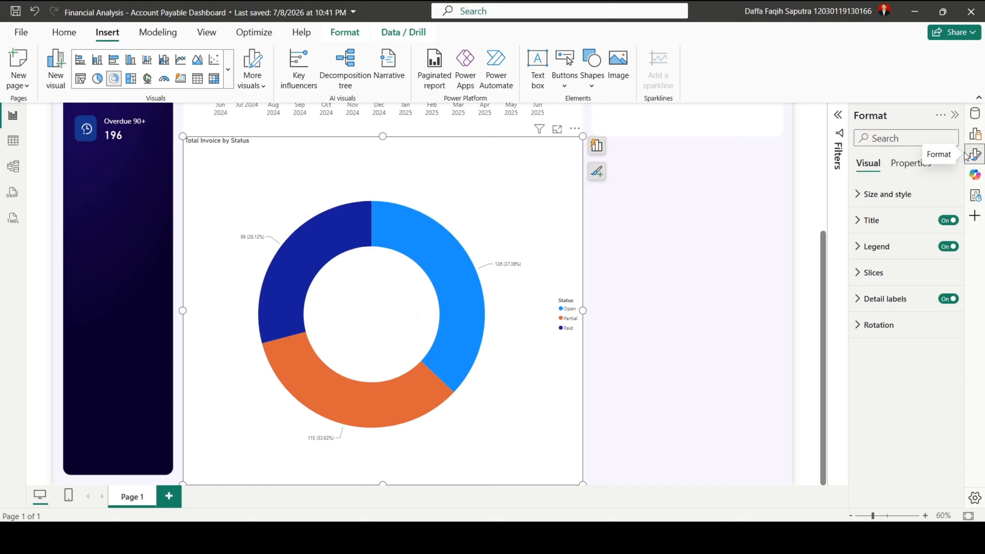
click(870, 197)
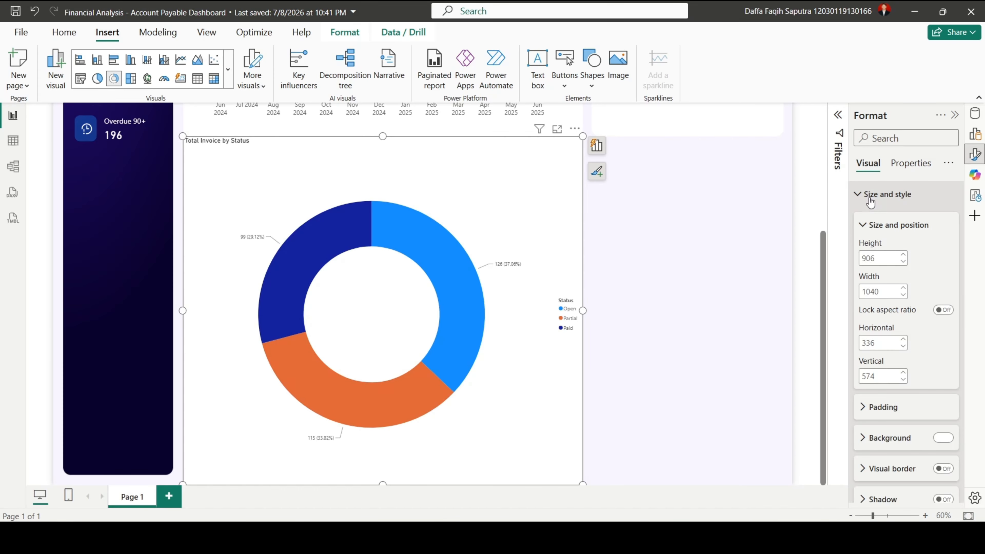
double_click(875, 259)
text(390)
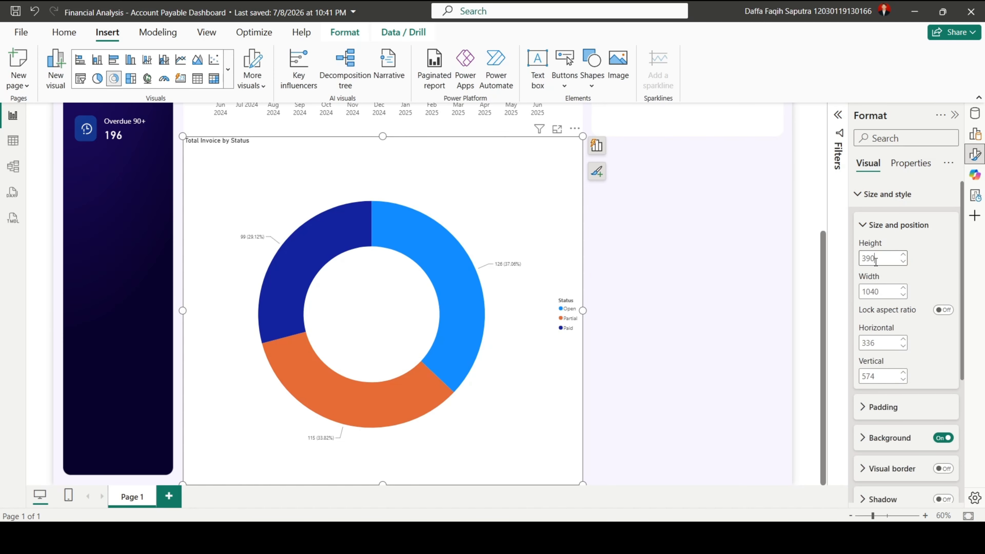
key(Tab)
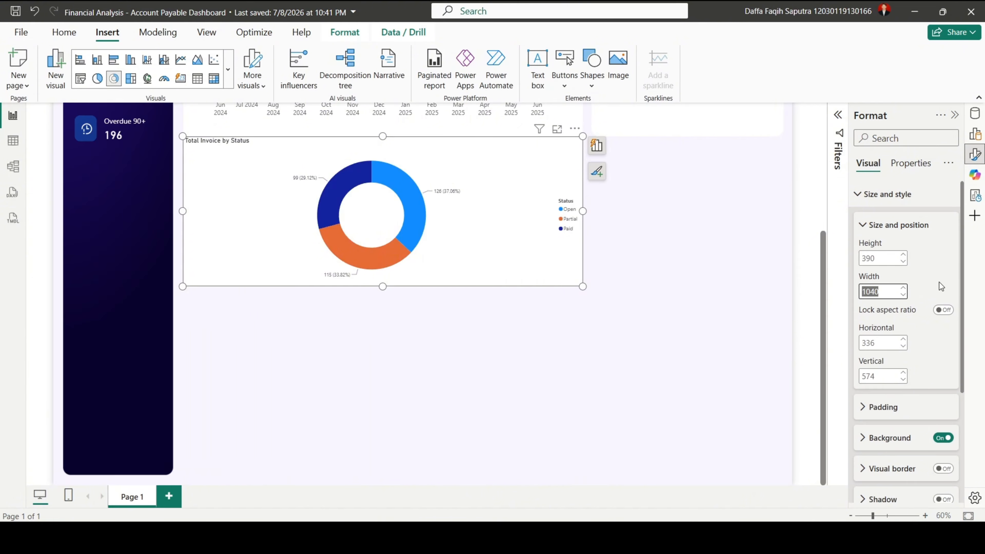
text(480)
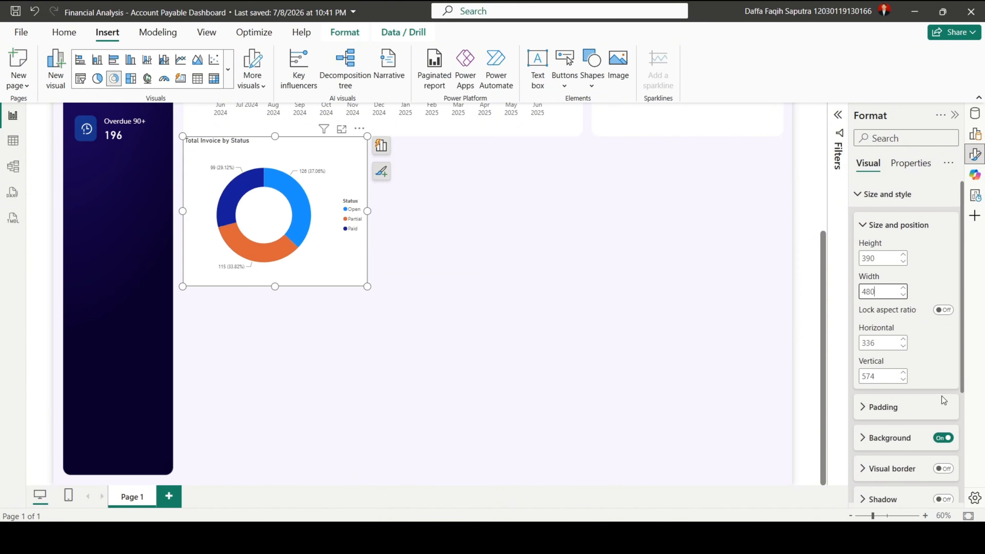
- Turn off the donut chart's background and set its title font size to 20
click(943, 438)
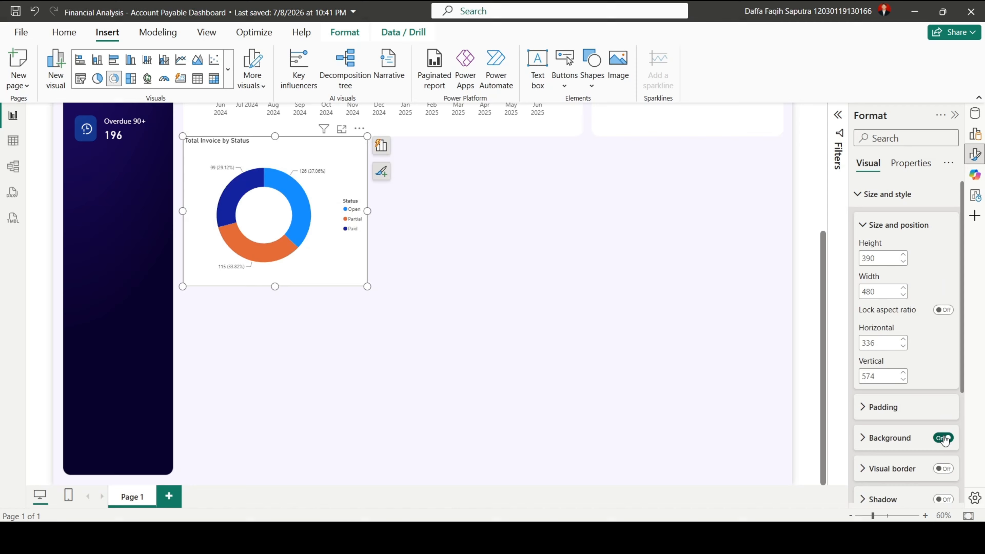
click(888, 196)
click(873, 220)
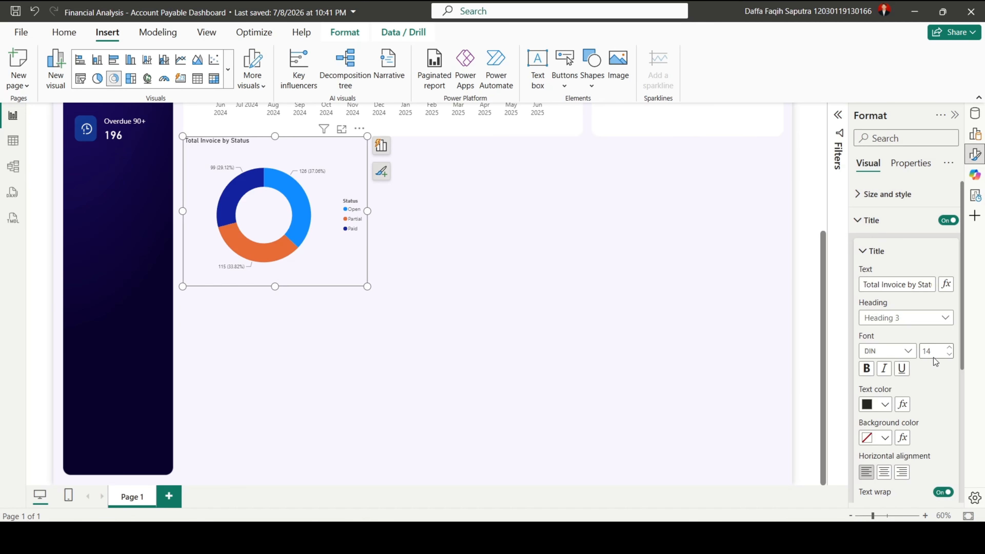
text(20)
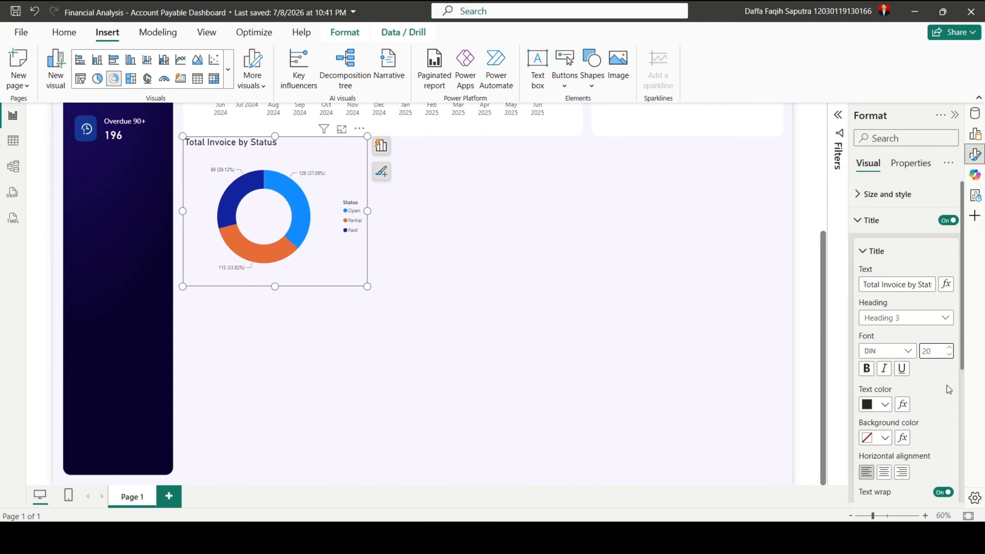
click(875, 220)
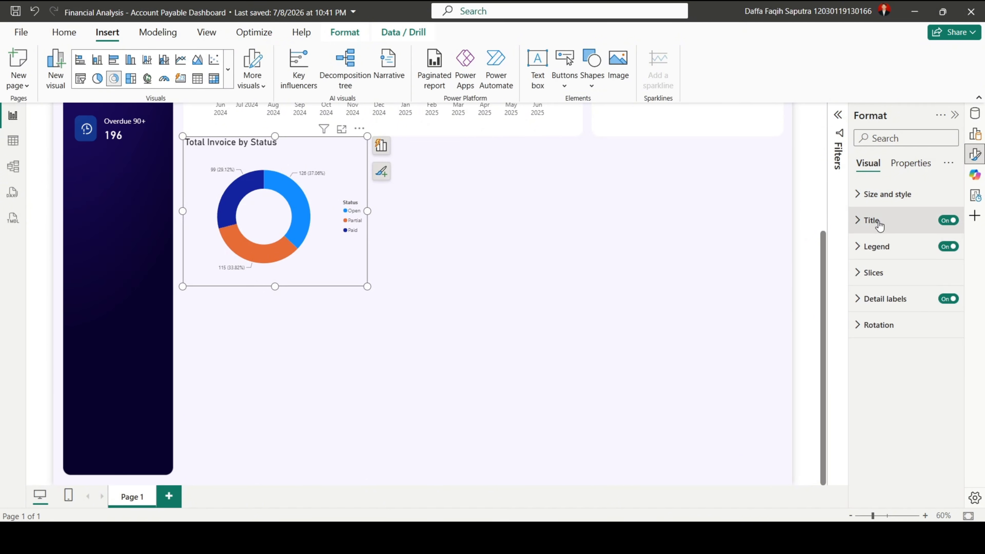
- Set the donut chart's legend position to Bottom center
click(875, 246)
click(897, 313)
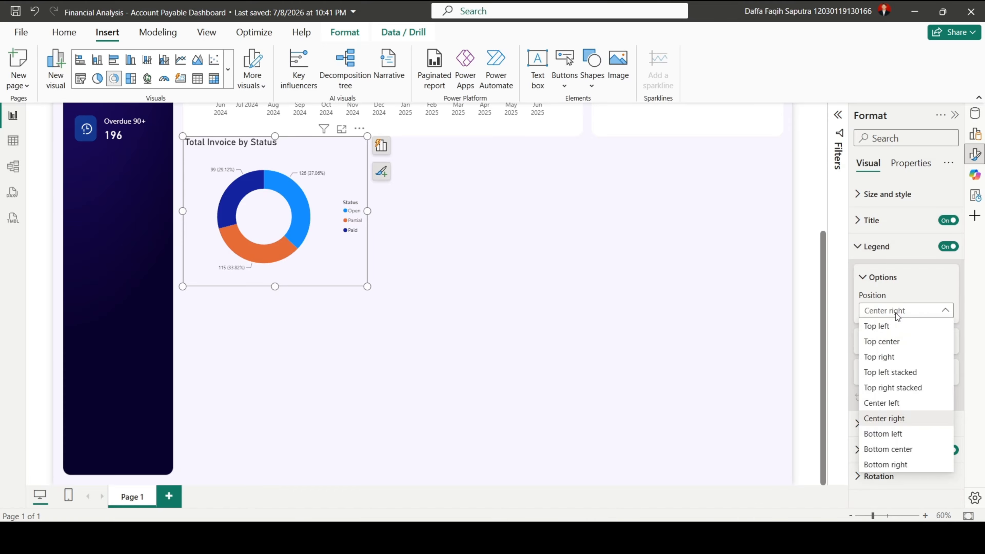
click(899, 450)
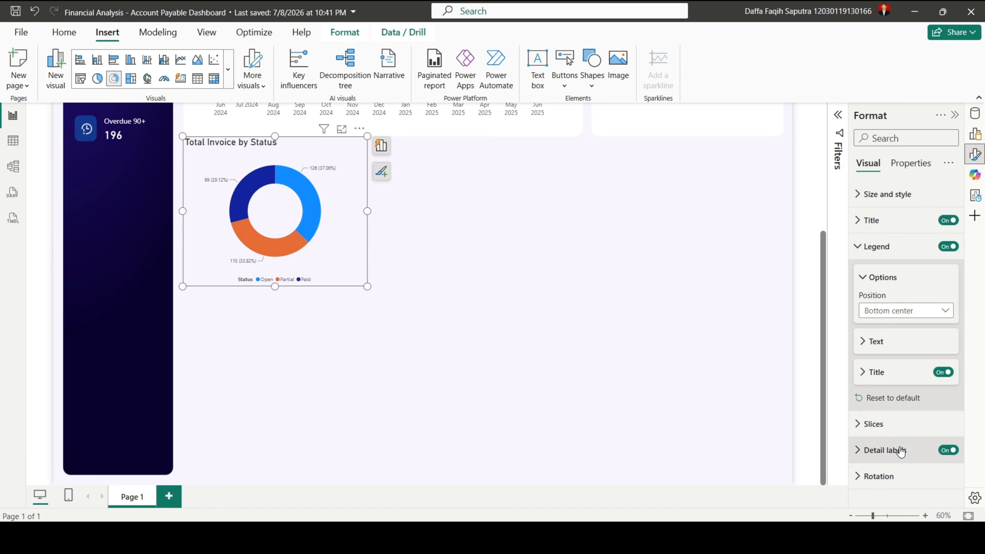
- Set the legend's text size to 14 and turn off the legend title
click(870, 342)
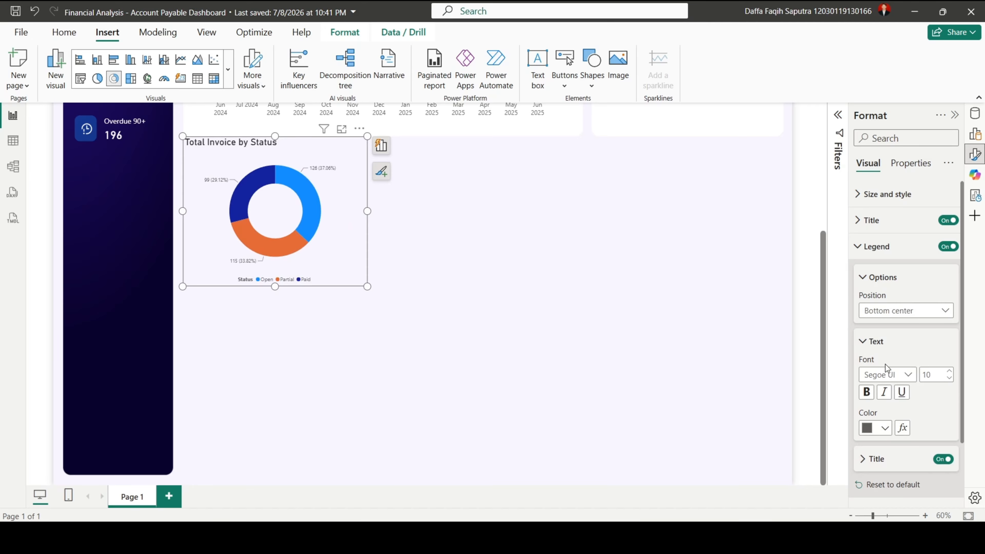
click(932, 375)
text(14)
click(943, 460)
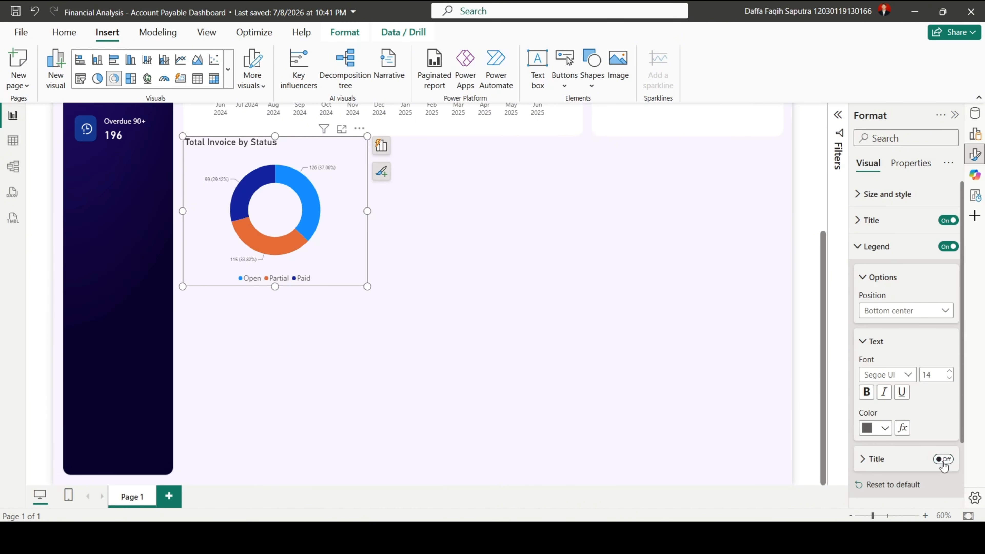
click(892, 255)
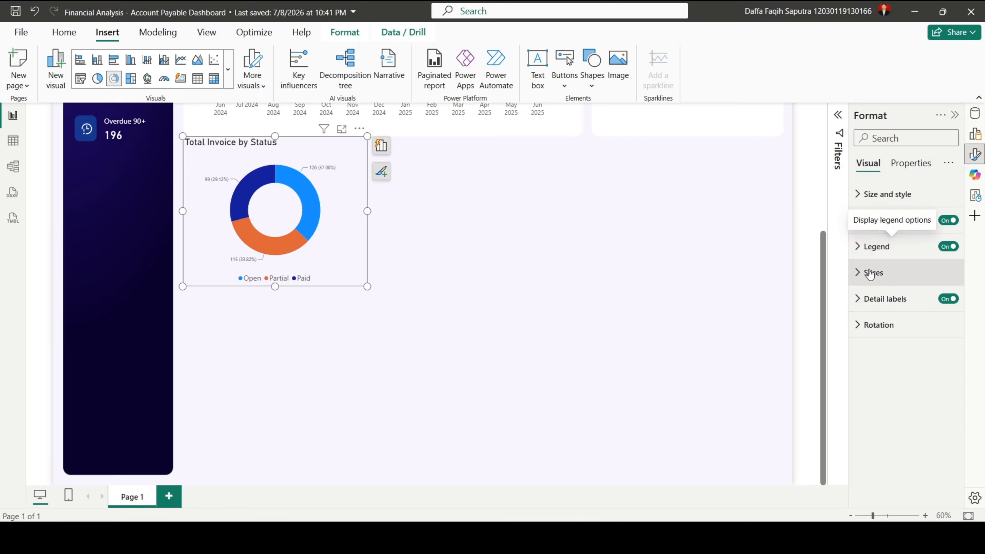
- Set the color of the donut chart's Open slice to #744BFF
click(884, 276)
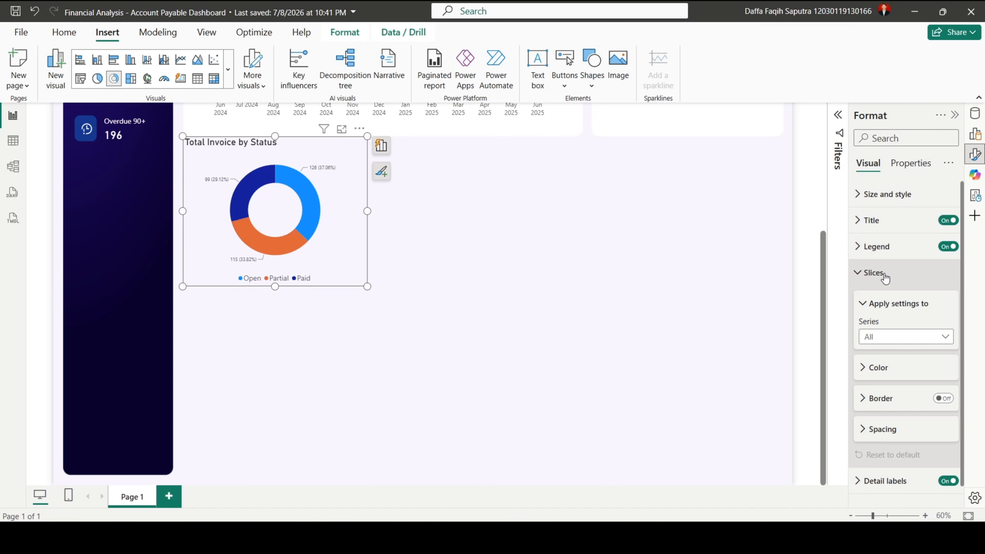
click(896, 335)
click(893, 369)
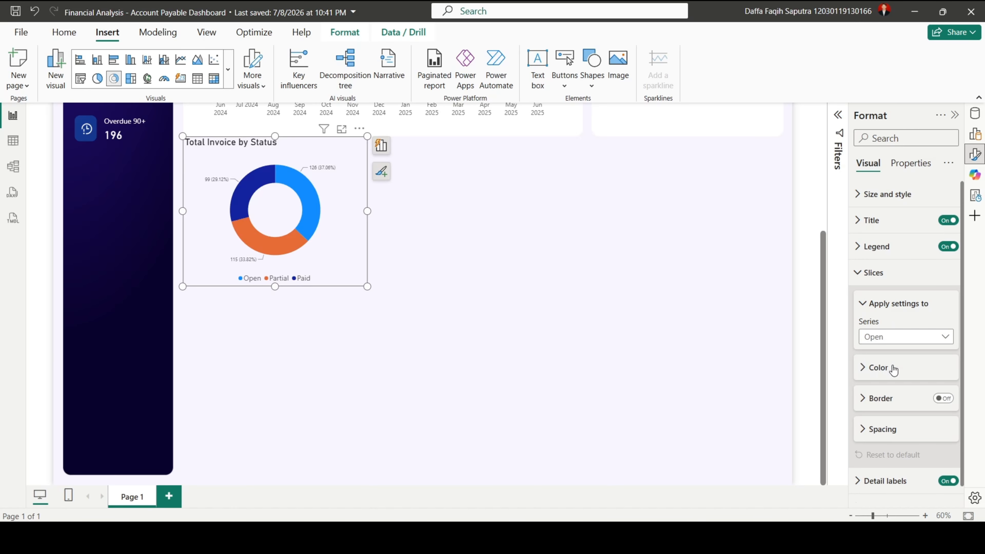
click(874, 368)
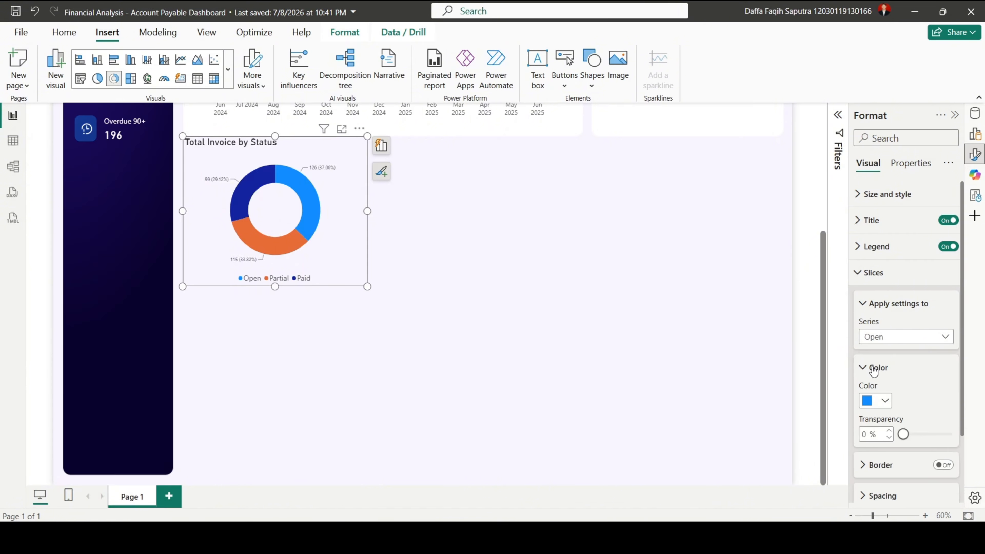
click(868, 402)
click(849, 375)
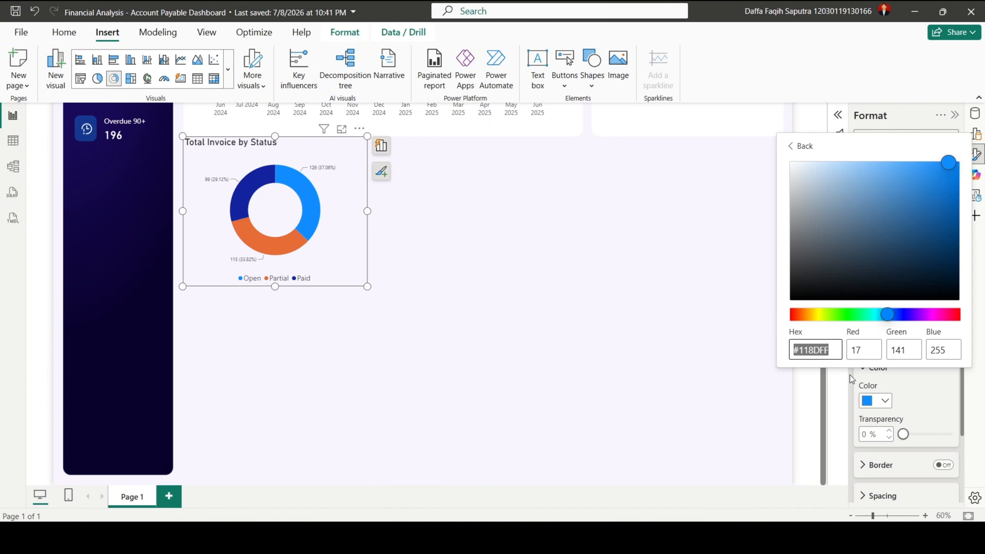
text(744bff)
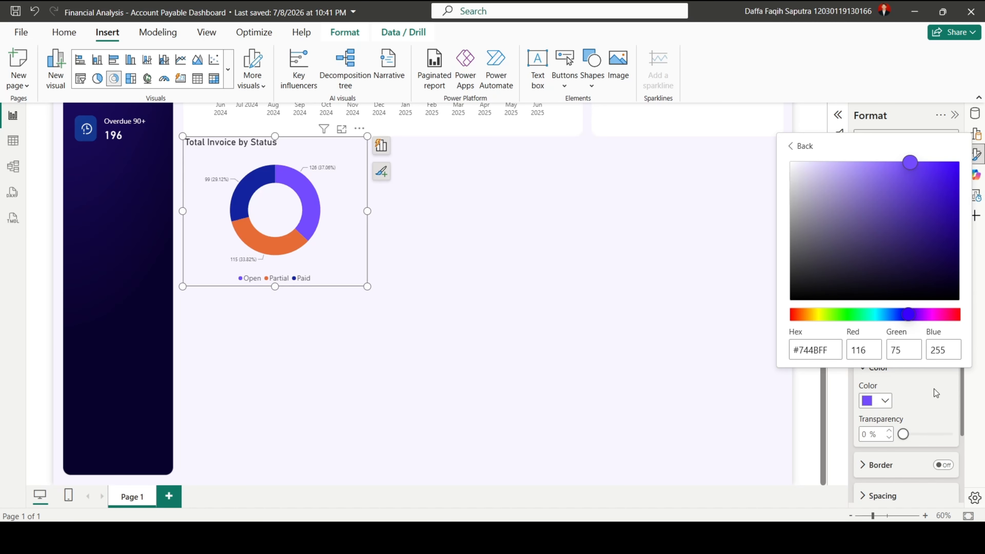
click(934, 388)
- Set the color of the donut chart's Partial slice to #F77A51
click(906, 342)
click(899, 381)
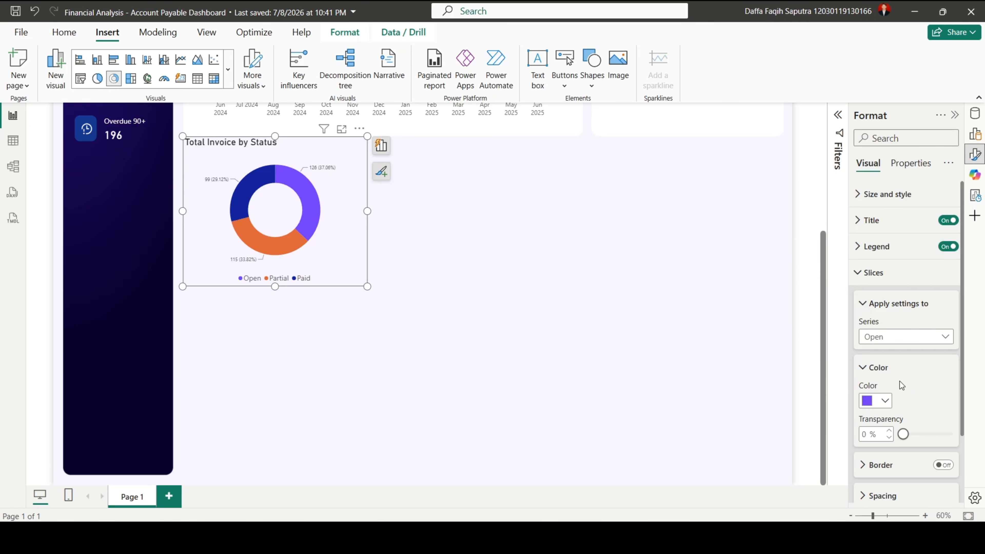
click(887, 397)
click(844, 375)
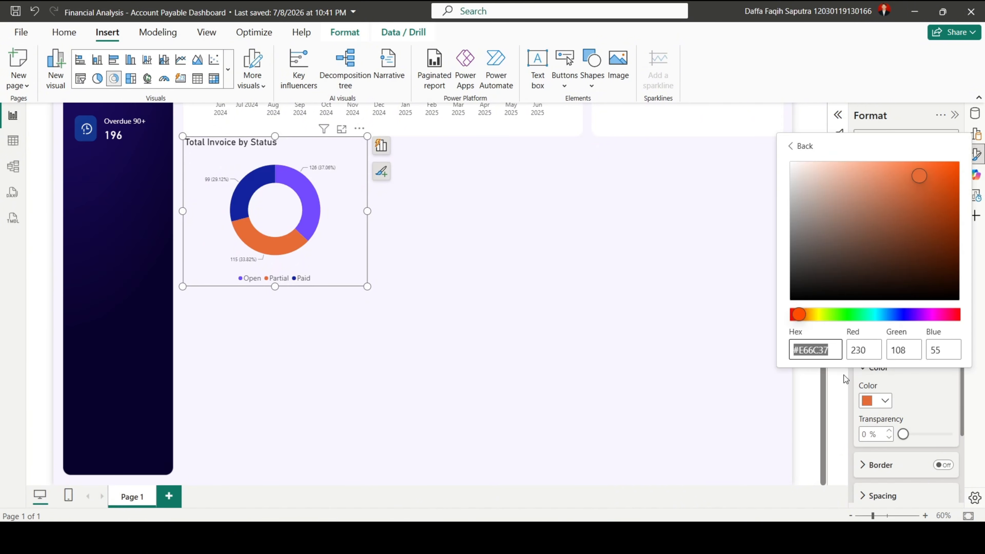
text(f77s51)
key(BackSpace)
key(BackSpace)
key(BackSpace)
text(a51)
click(912, 389)
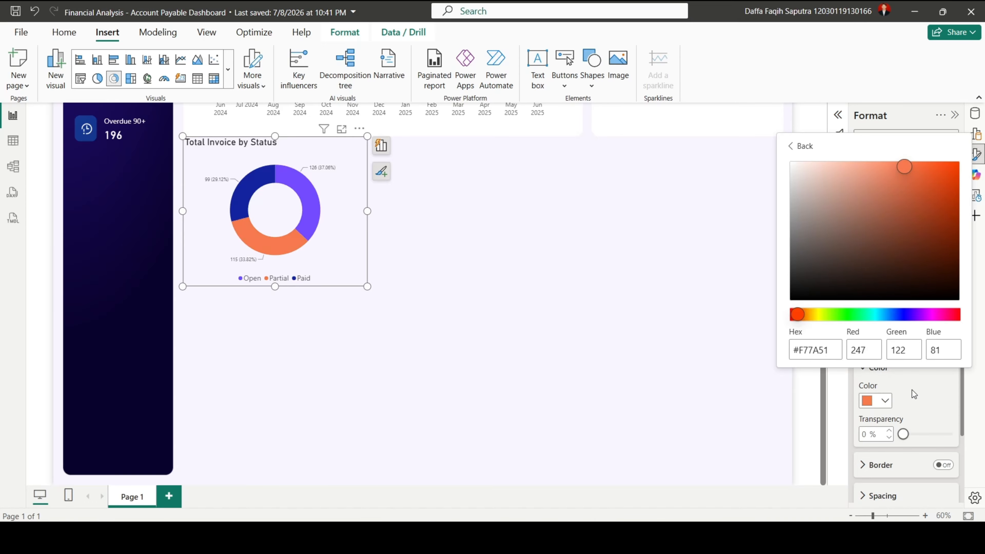
click(828, 419)
- Set the color of the donut chart's Paid slice to #28117E
click(894, 336)
click(889, 392)
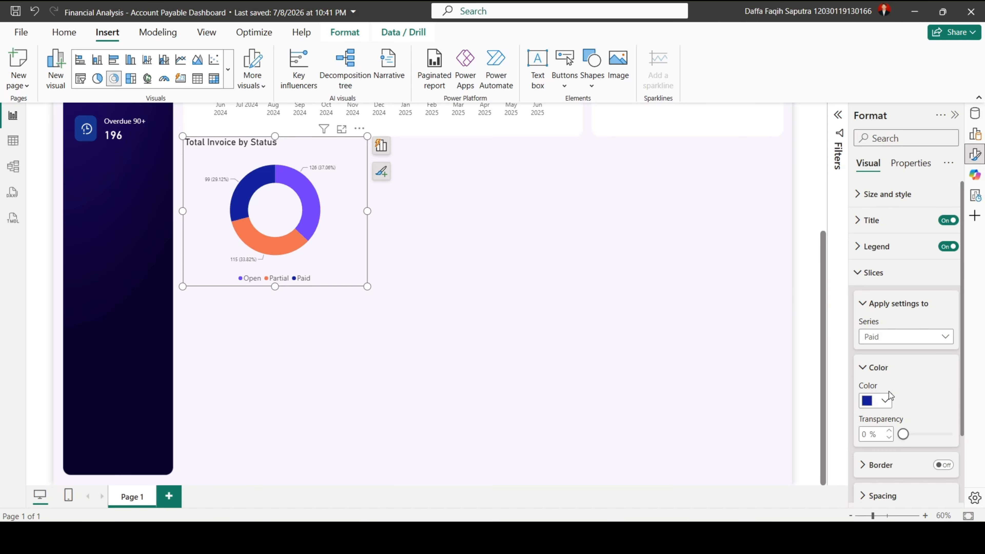
click(868, 400)
click(855, 375)
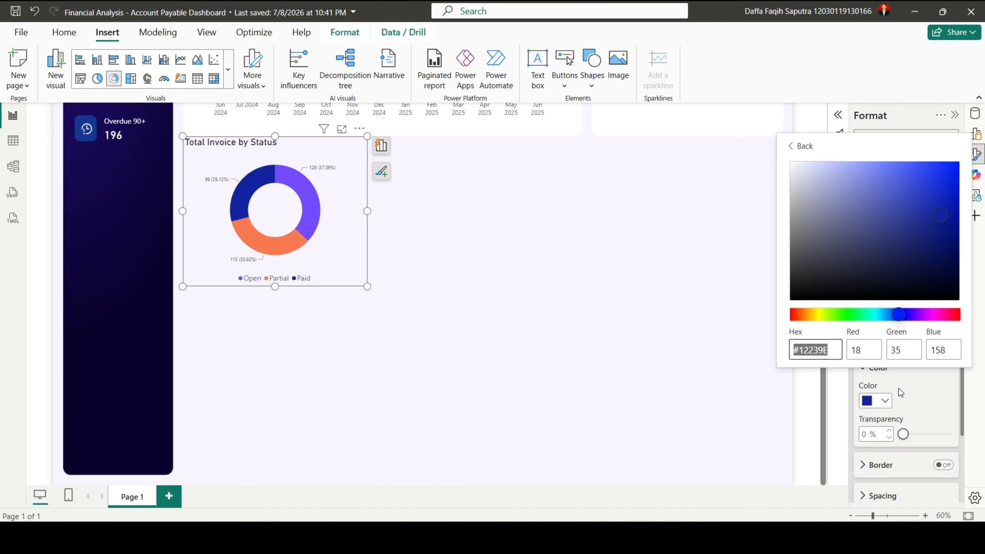
text(28117E)
click(797, 401)
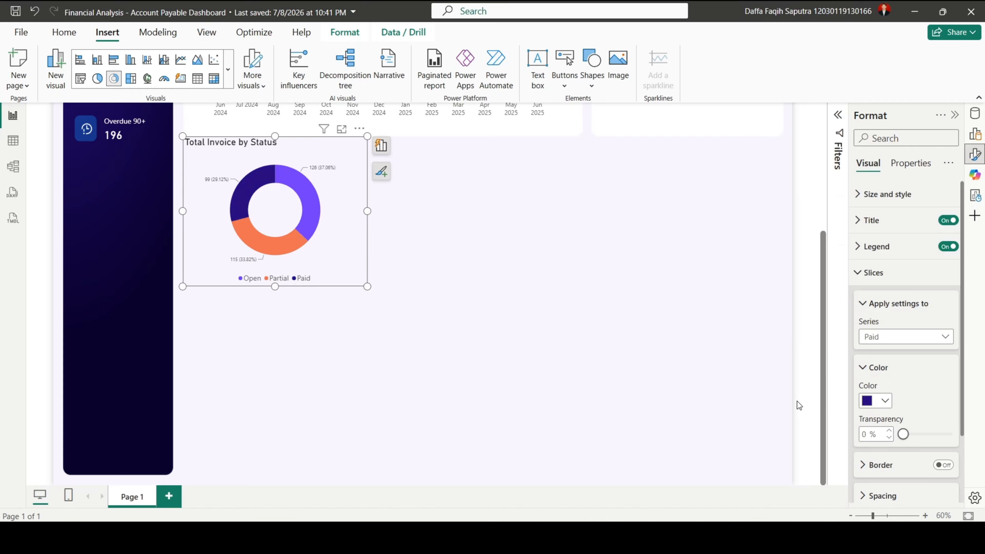
click(888, 275)
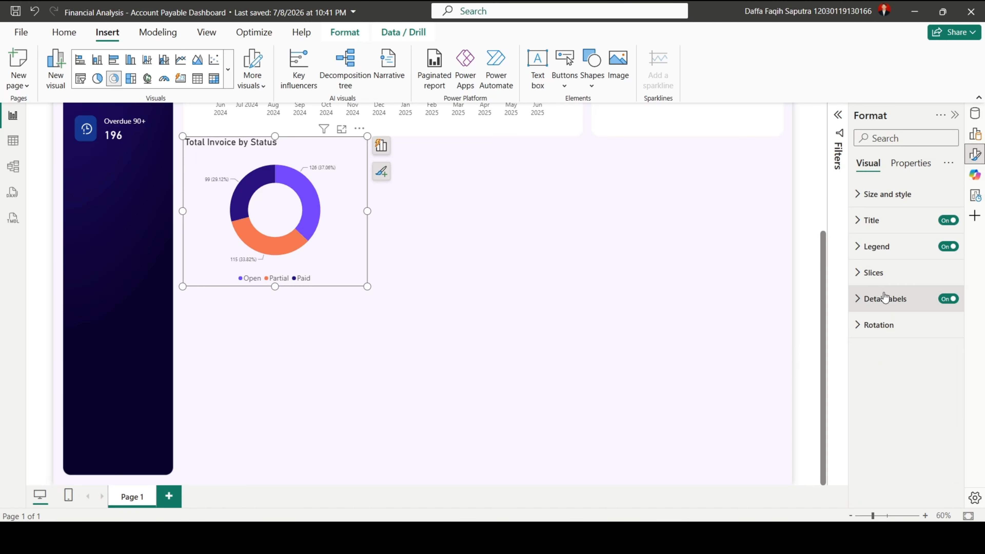
- Set the text size of the donut chart's detail label values to 14
click(880, 303)
click(888, 363)
click(887, 363)
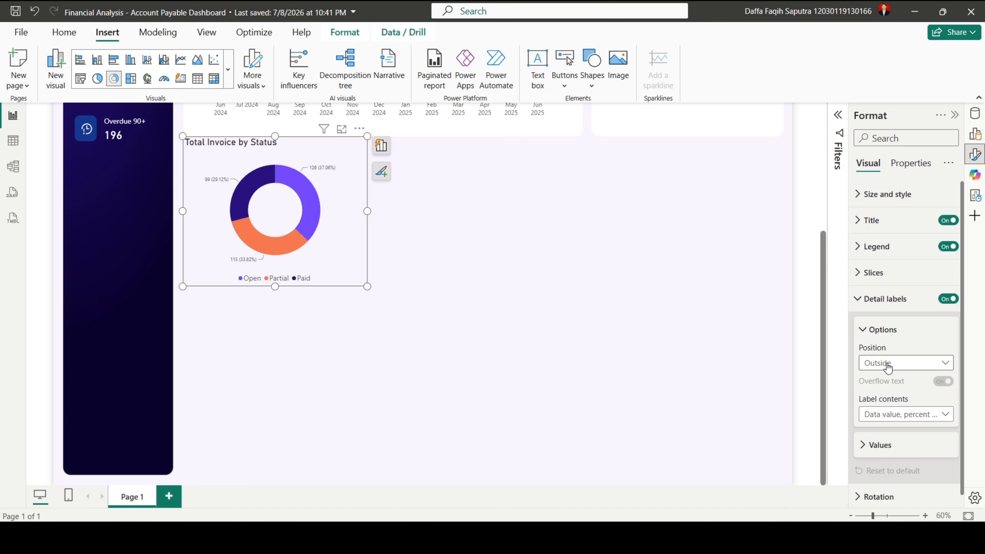
click(872, 450)
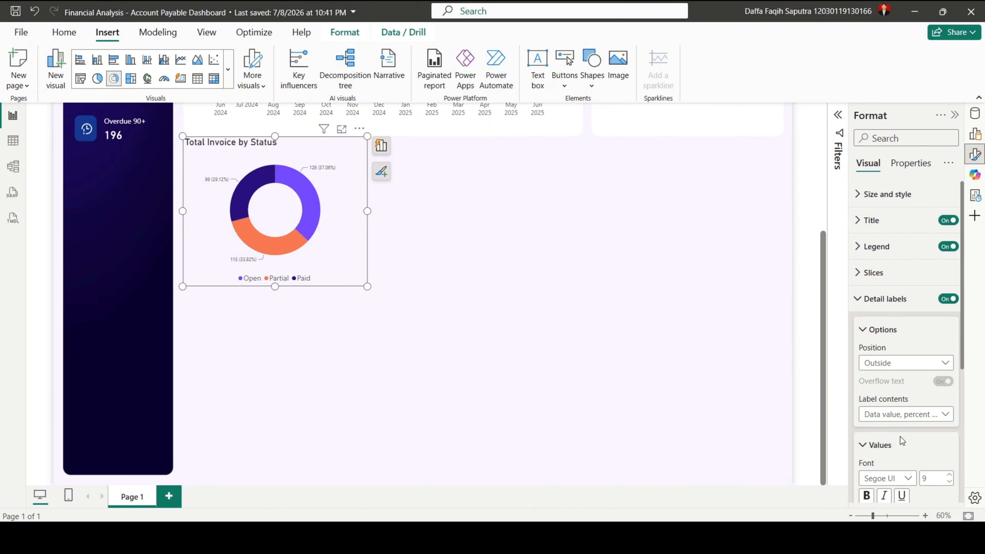
text(14)
key(Return)
click(919, 446)
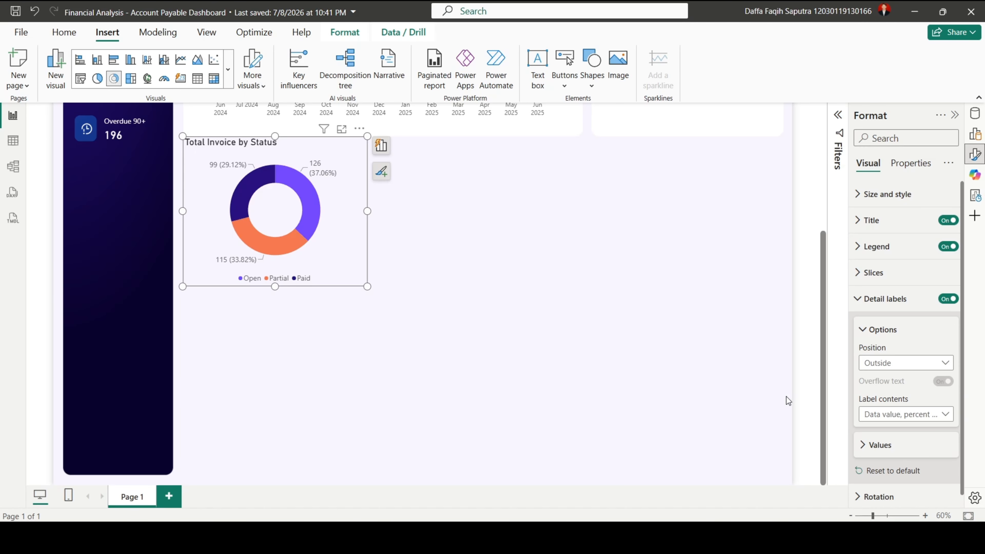
- Move the Total Invoice by Status donut chart onto the empty white card beside the combo chart and deselect it
scroll(381, 259, up, 5)
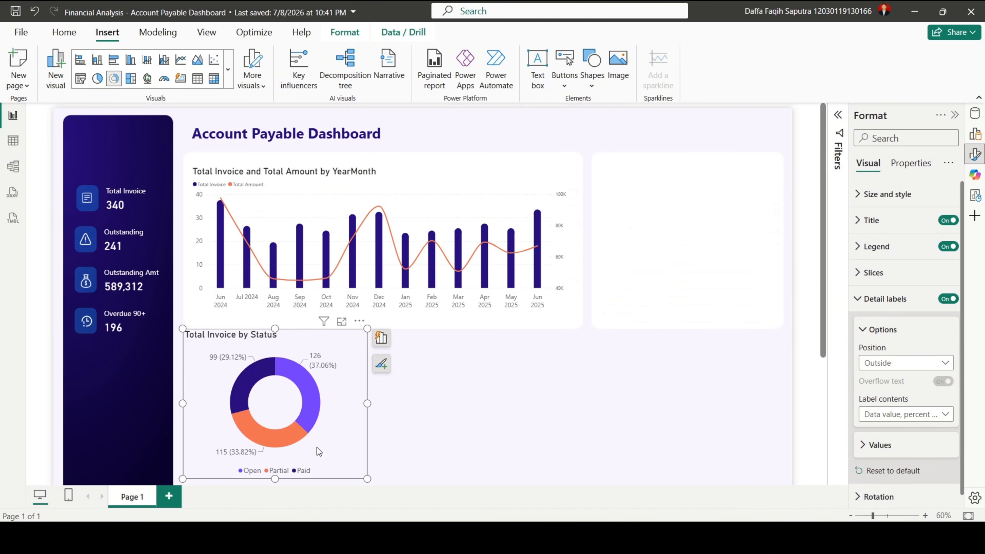
drag(351, 431, 733, 285)
click(759, 388)
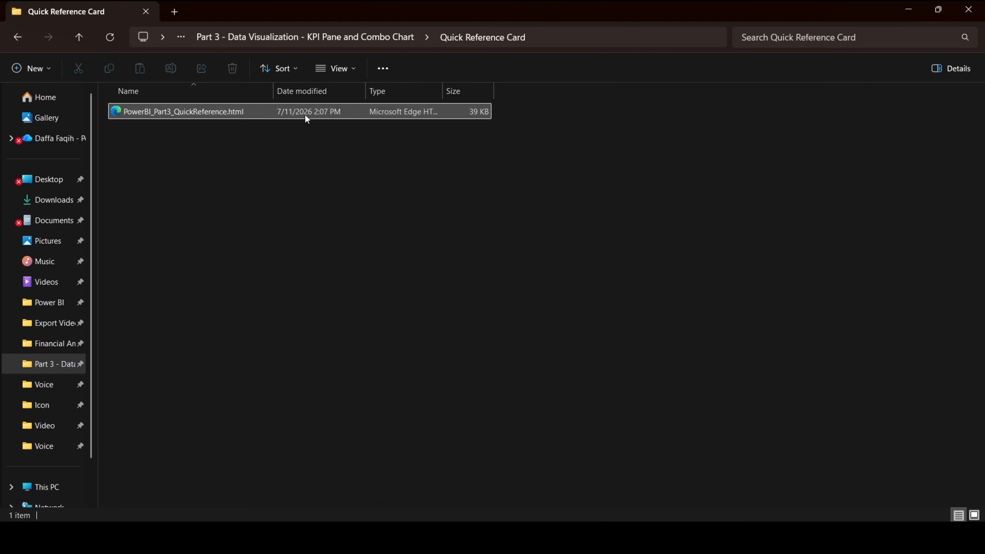
- Open the file PowerBI_Part3_QuickReference.html from the Quick Reference Card folder in Google Chrome
right_click(305, 114)
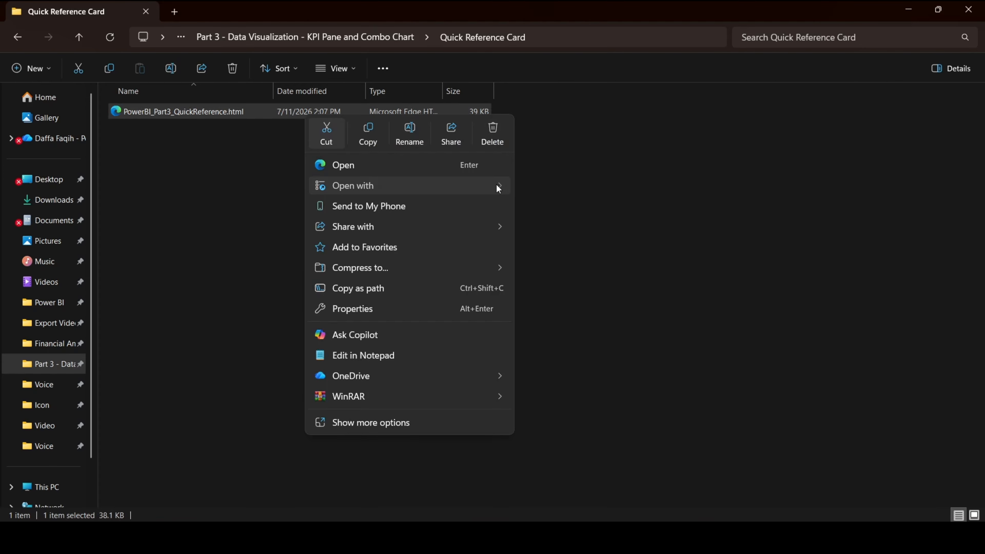
mouse_move(498, 187)
click(548, 186)
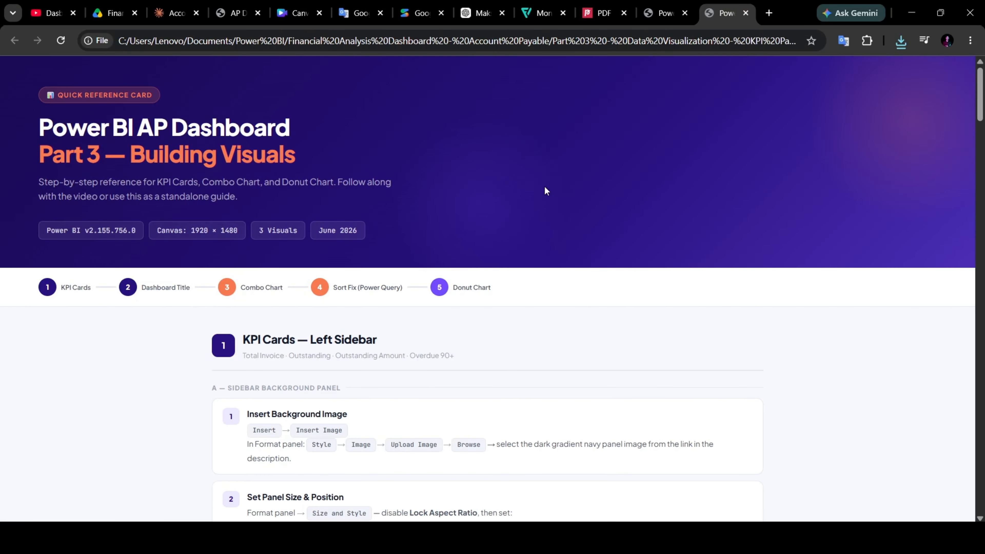
- Enlarge the quick reference page and review its instructions for the KPI cards, dashboard title and combo chart
key(ctrl+plus)
key(ctrl+plus)
scroll(296, 198, down, 12)
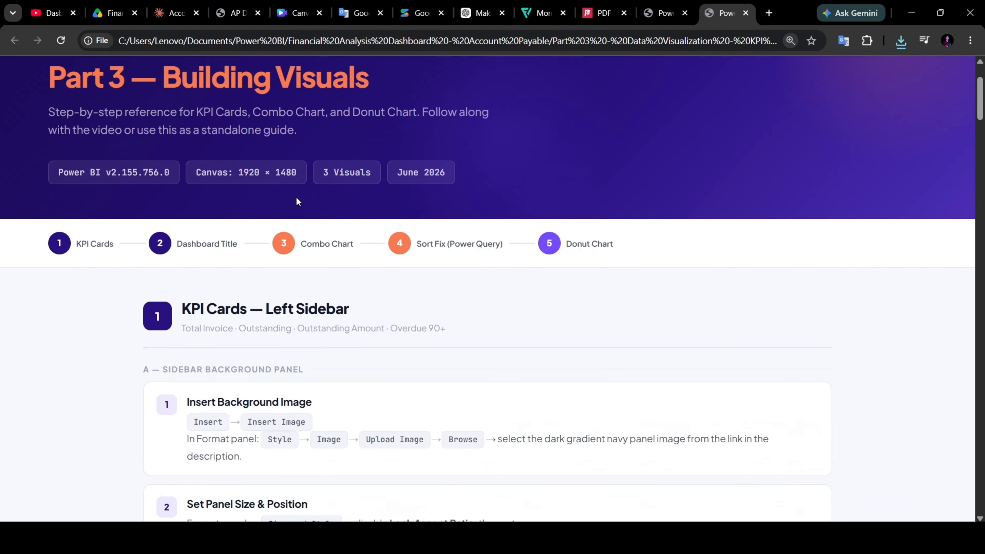
scroll(395, 337, down, 8)
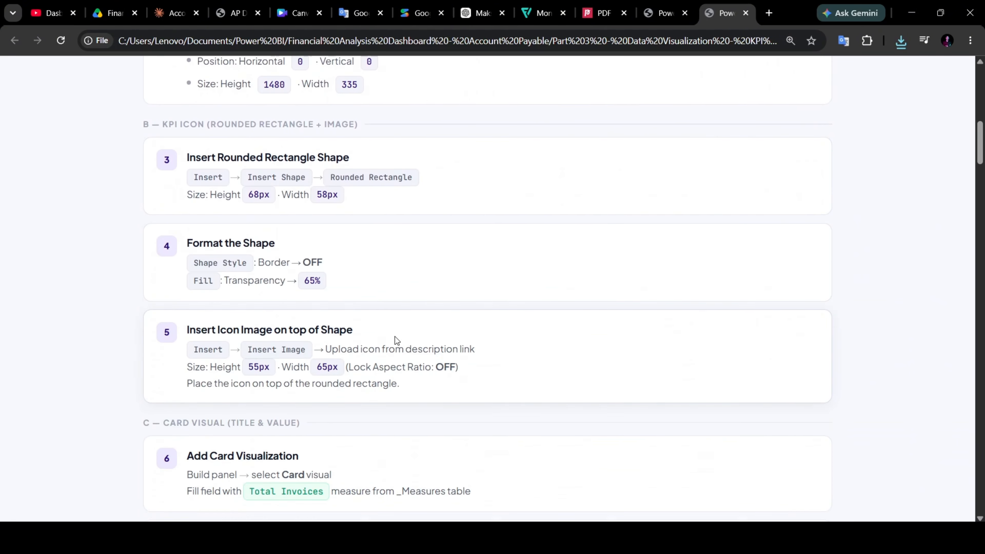
scroll(377, 456, down, 7)
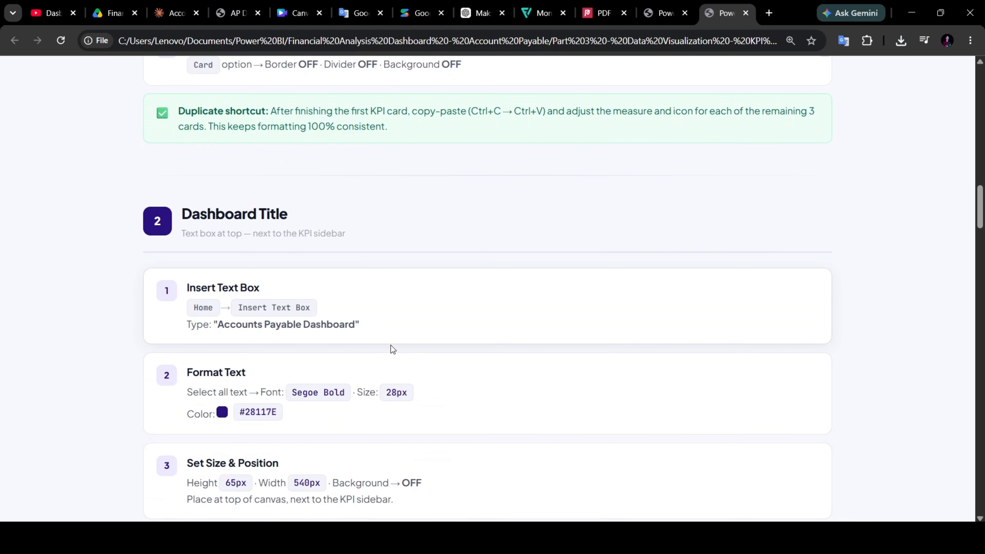
scroll(392, 349, down, 9)
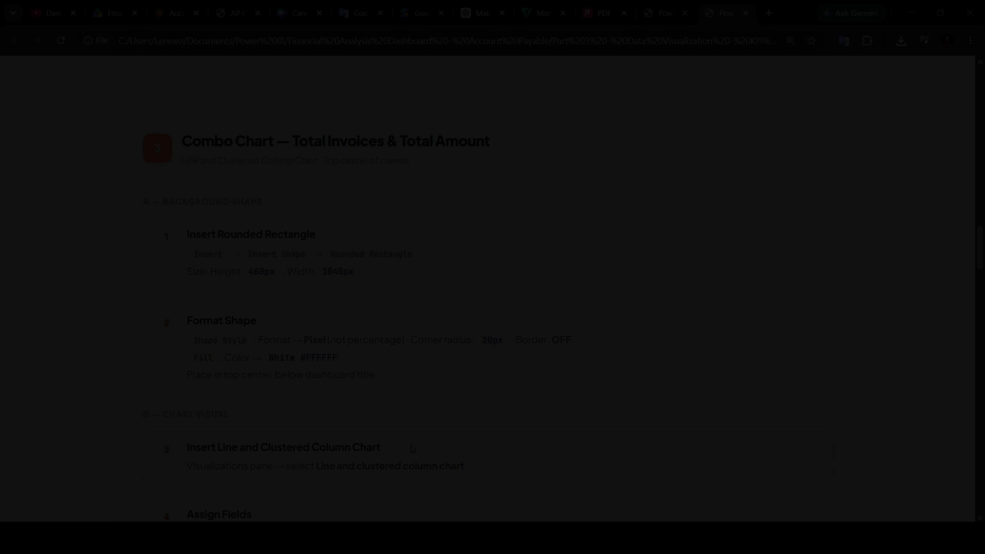